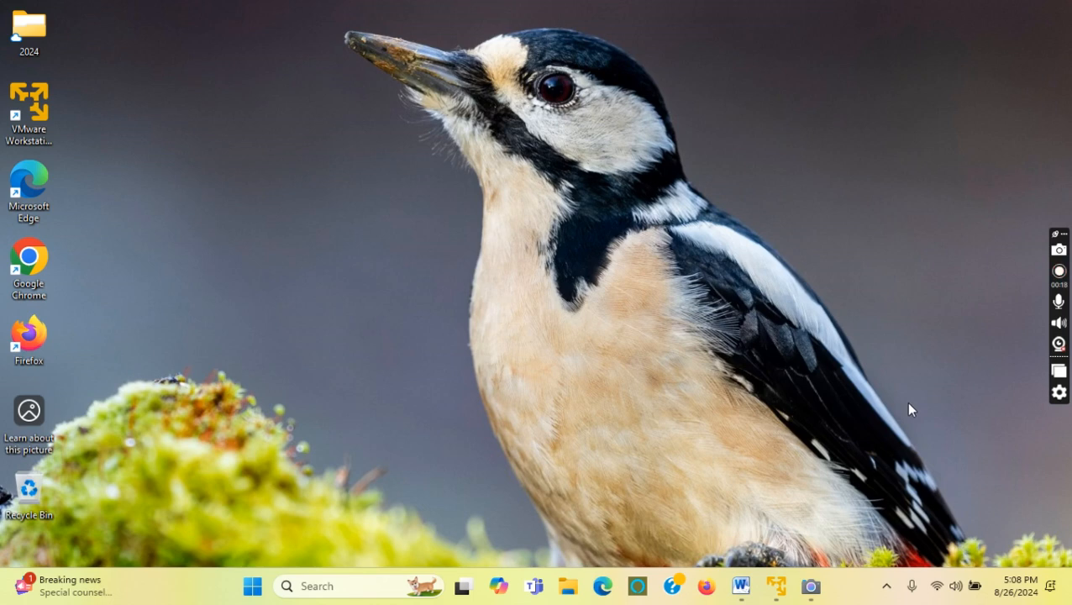
# Bring up the Batch File notes and highlight the title, the batch-file item, CMD and UFT Test Batch Runner.
pyautogui.click(740, 586)
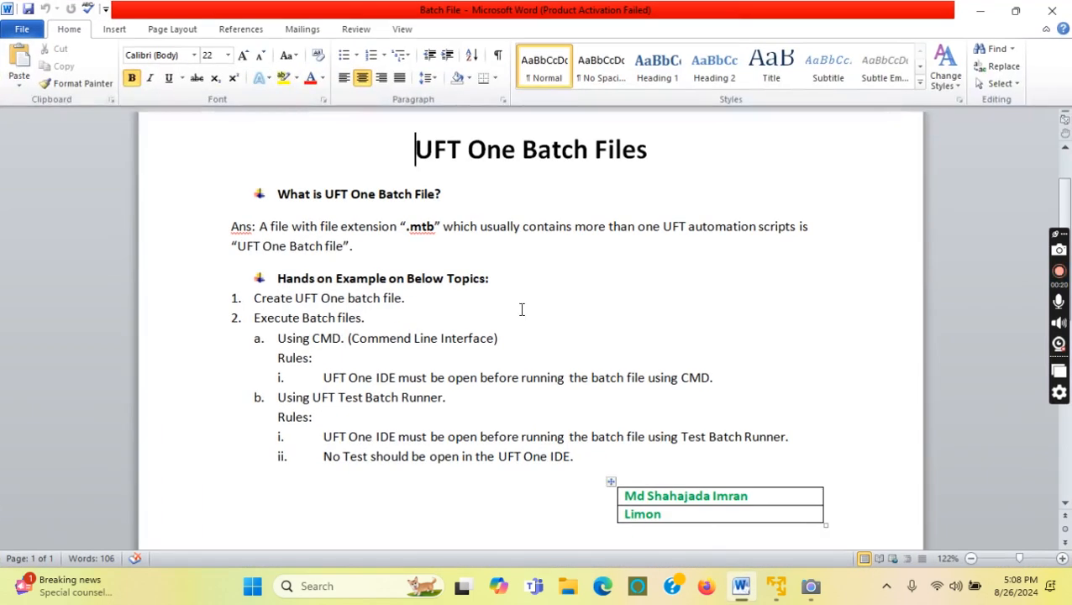
pyautogui.moveTo(415, 149); pyautogui.dragTo(639, 150)
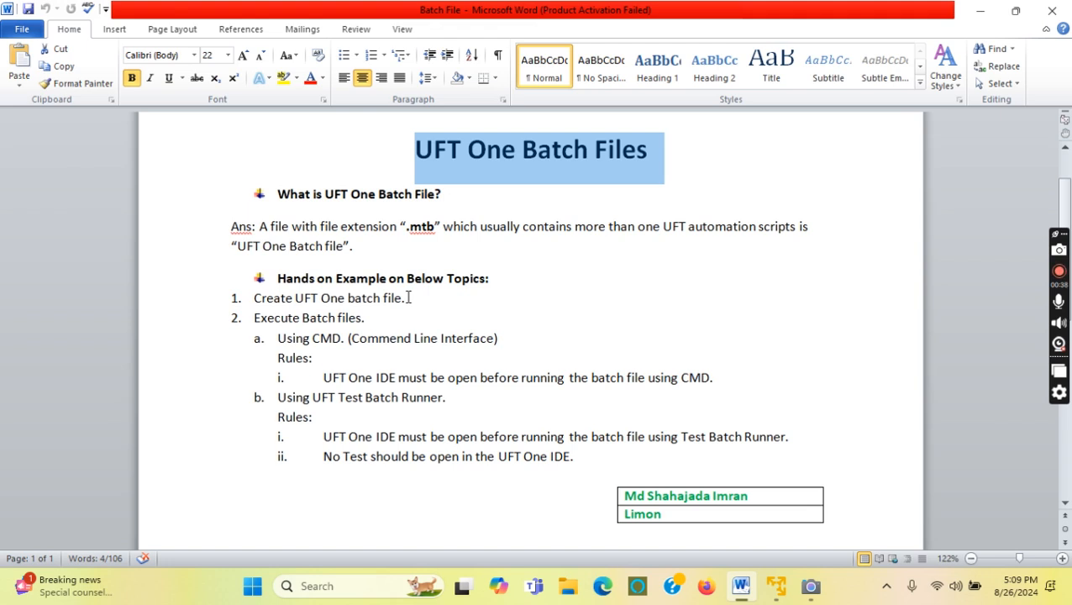
pyautogui.moveTo(409, 298); pyautogui.dragTo(280, 307)
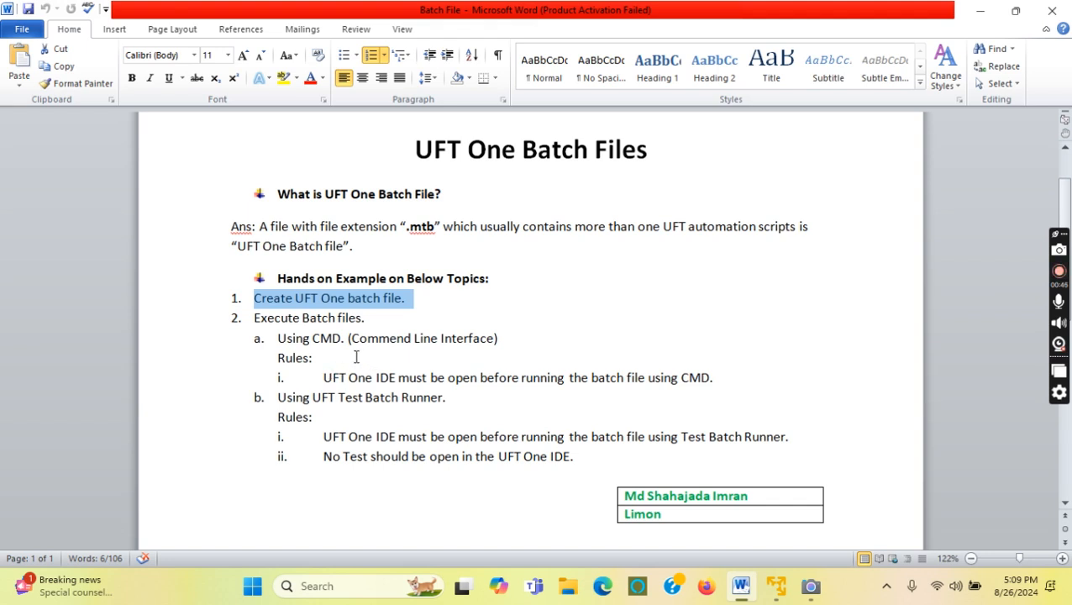
pyautogui.moveTo(313, 339); pyautogui.dragTo(341, 340)
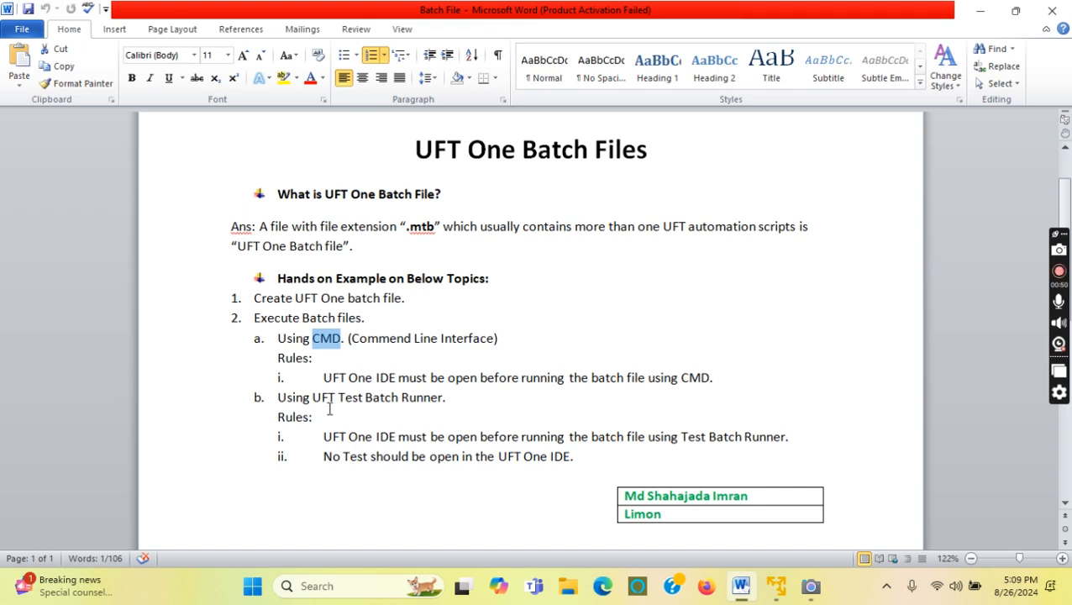
pyautogui.moveTo(312, 397); pyautogui.dragTo(431, 398)
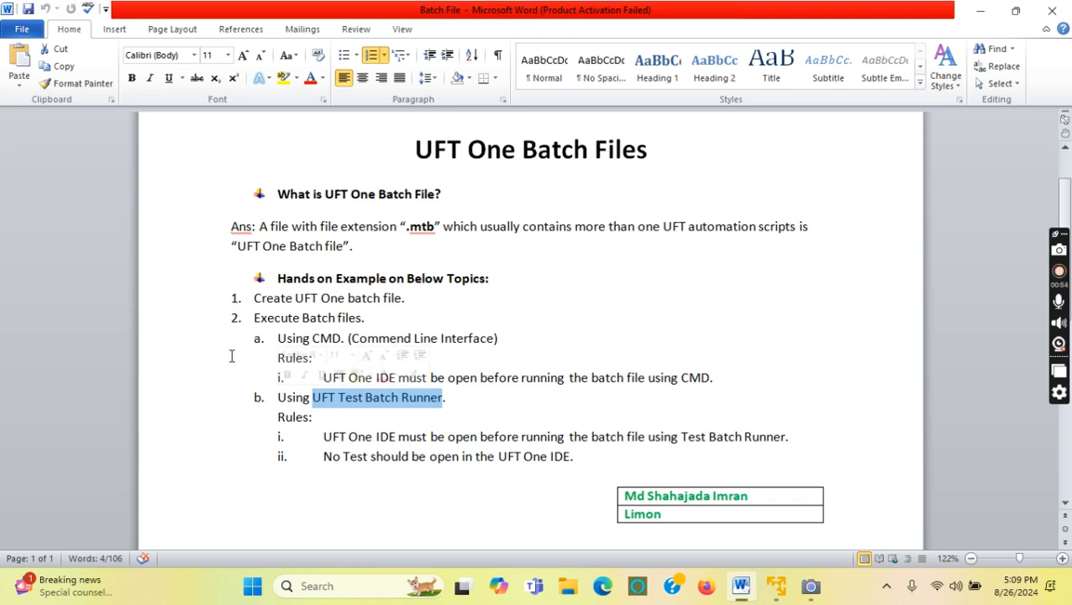
pyautogui.click(445, 419)
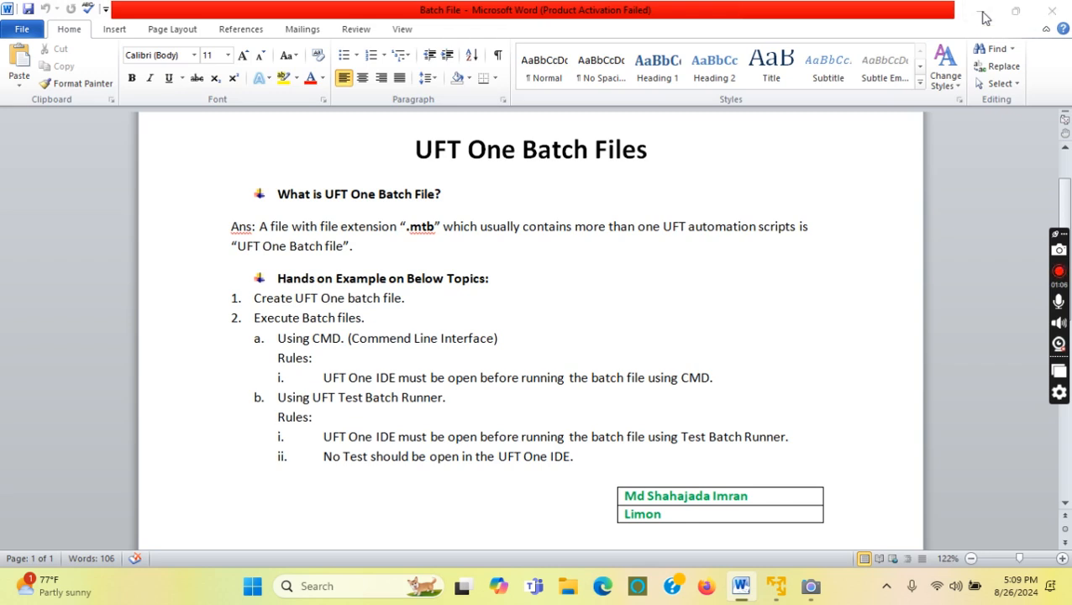
pyautogui.click(981, 12)
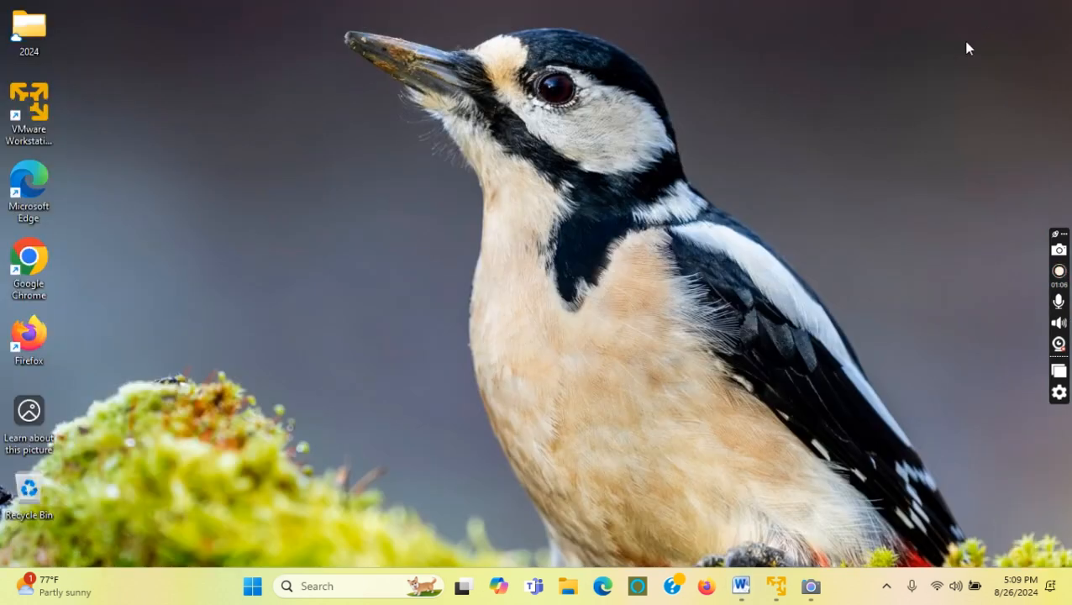
pyautogui.click(819, 591)
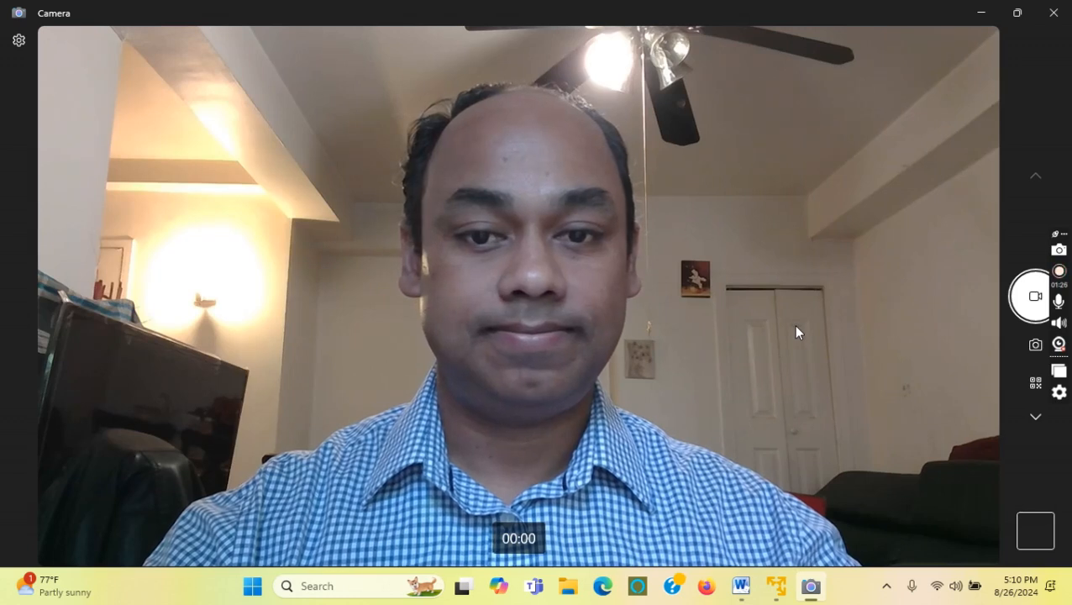
pyautogui.click(981, 16)
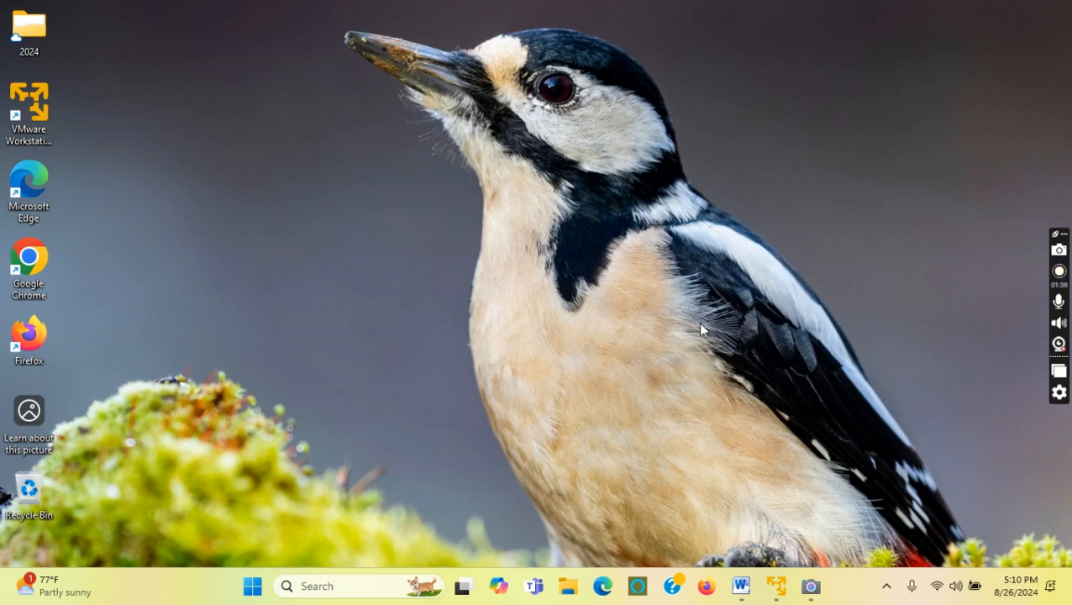
pyautogui.moveTo(776, 588)
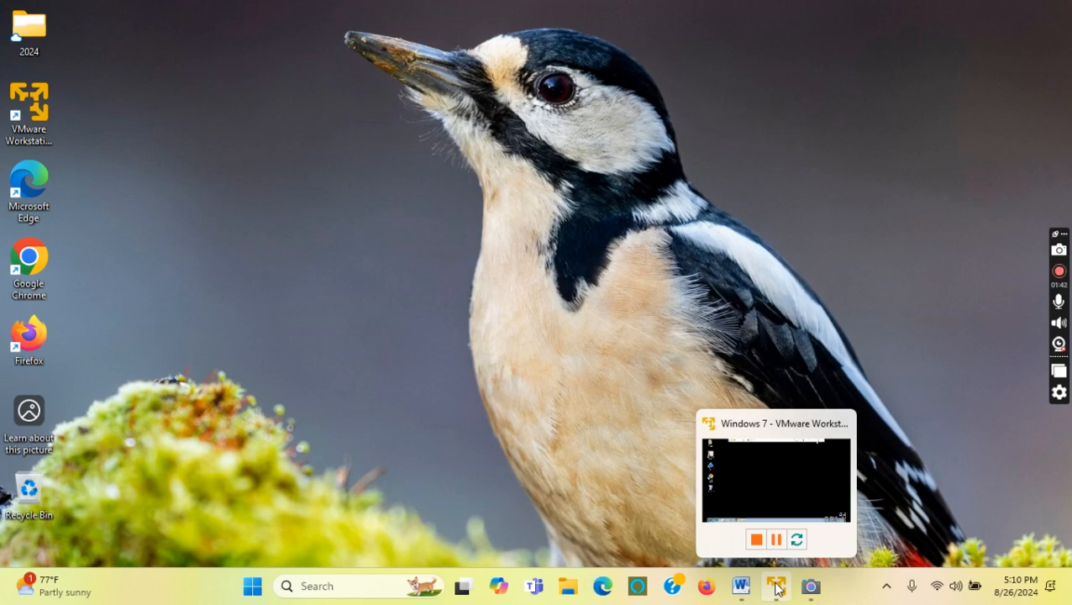
pyautogui.click(741, 586)
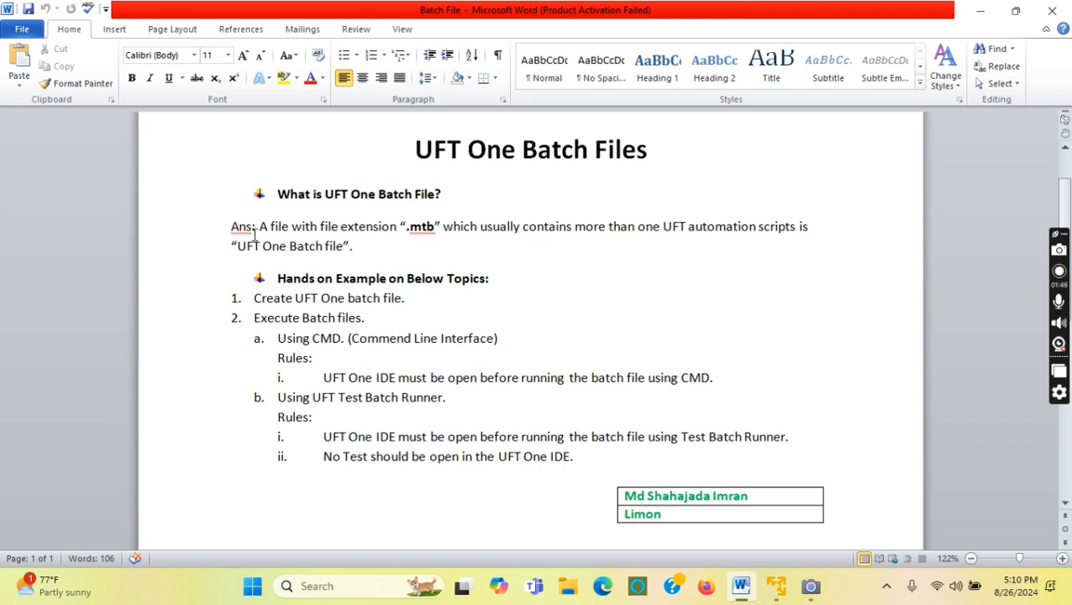
pyautogui.moveTo(259, 233); pyautogui.dragTo(427, 229)
pyautogui.click(354, 245)
pyautogui.click(425, 245)
pyautogui.click(429, 232)
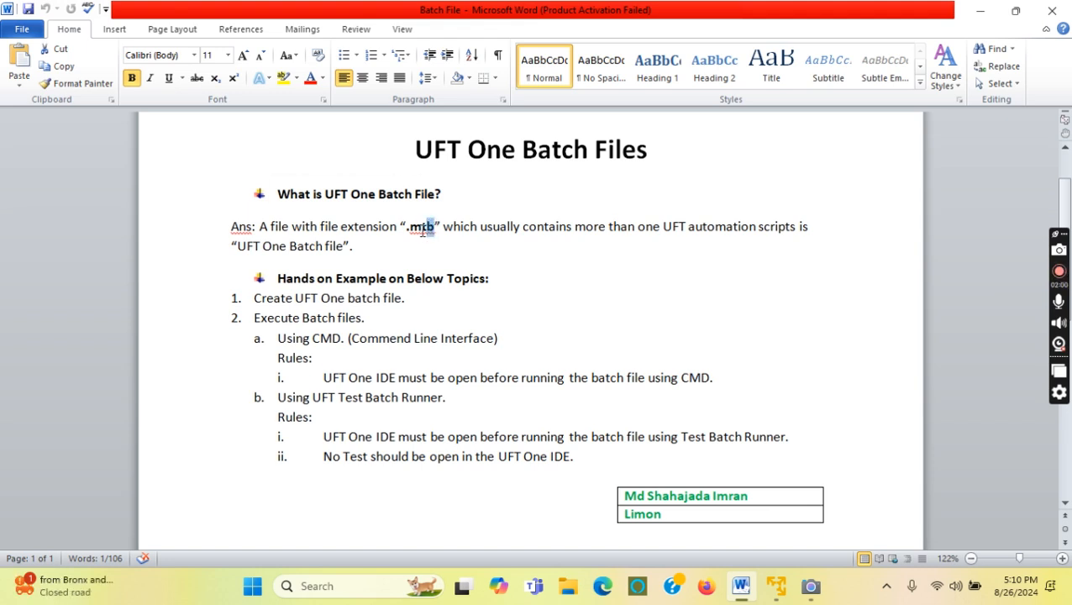
pyautogui.click(438, 243)
pyautogui.doubleClick(433, 225)
pyautogui.click(411, 246)
pyautogui.moveTo(258, 227); pyautogui.dragTo(352, 245)
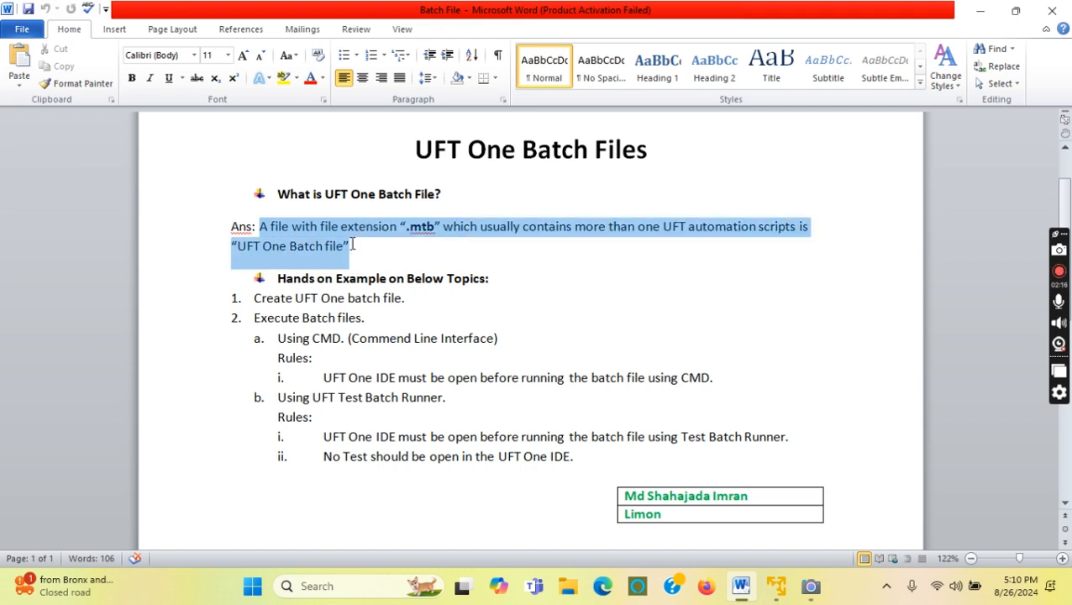
pyautogui.click(445, 250)
pyautogui.moveTo(410, 226); pyautogui.dragTo(443, 232)
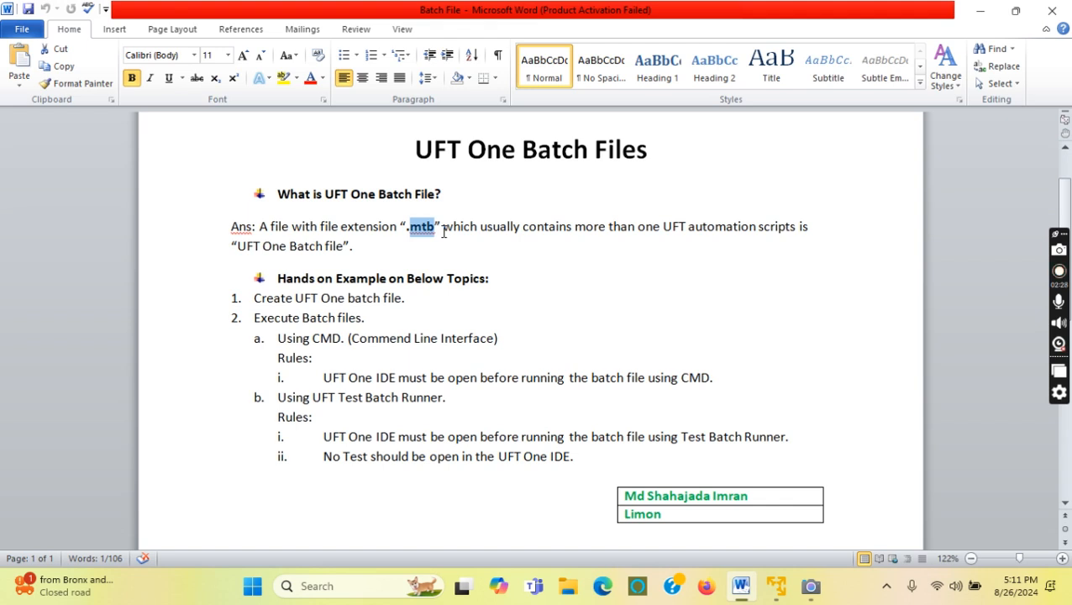
pyautogui.click(437, 238)
pyautogui.moveTo(435, 227); pyautogui.dragTo(406, 230)
pyautogui.hotkey('ctrl', 'b')
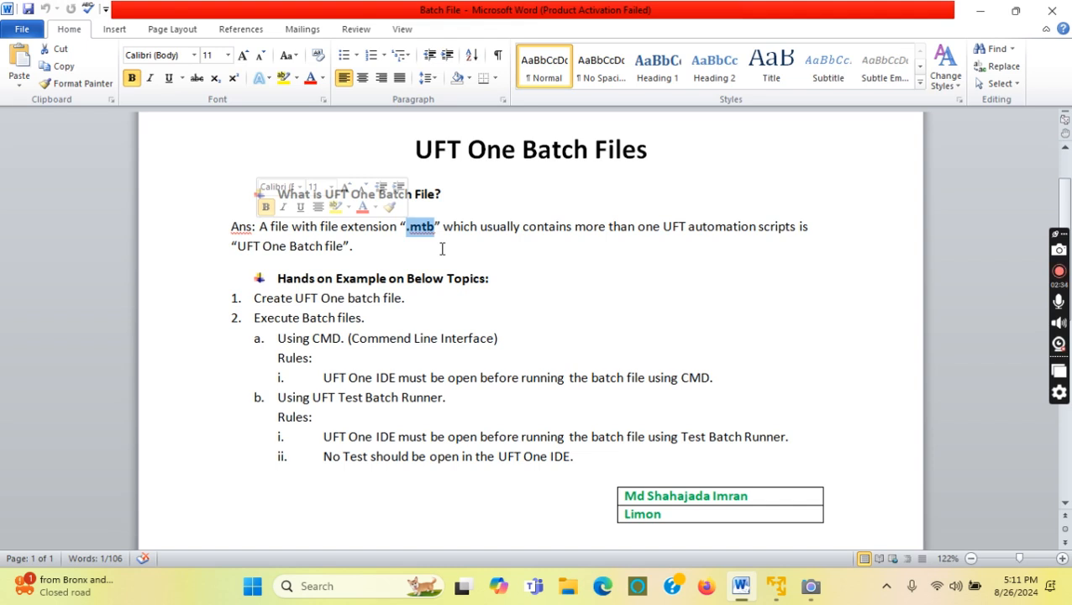
pyautogui.click(432, 246)
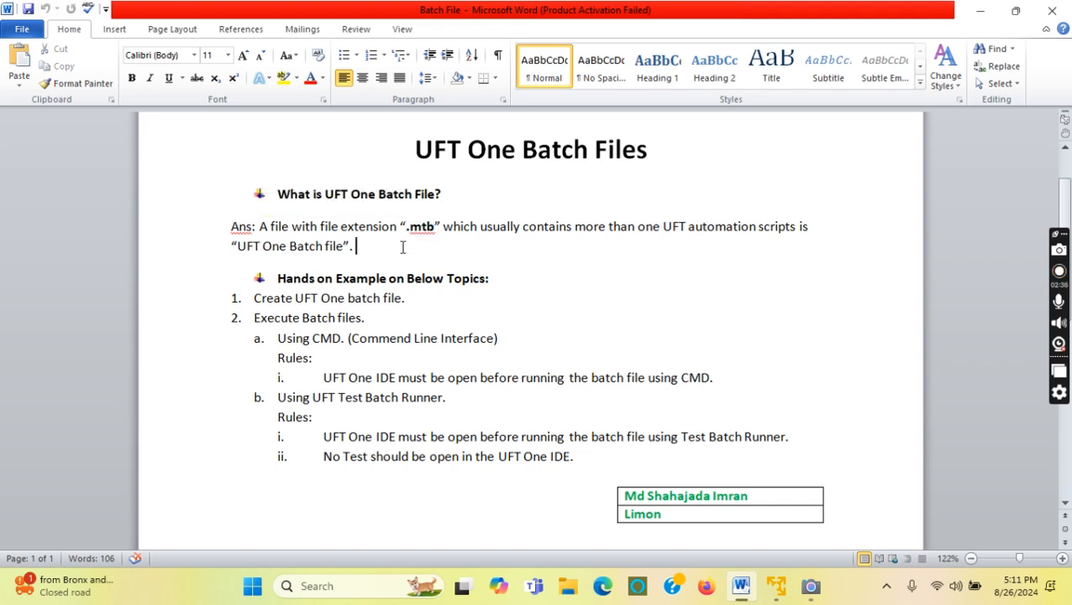
# Colour the first question heading and its answer green.
pyautogui.moveTo(378, 261); pyautogui.dragTo(276, 189)
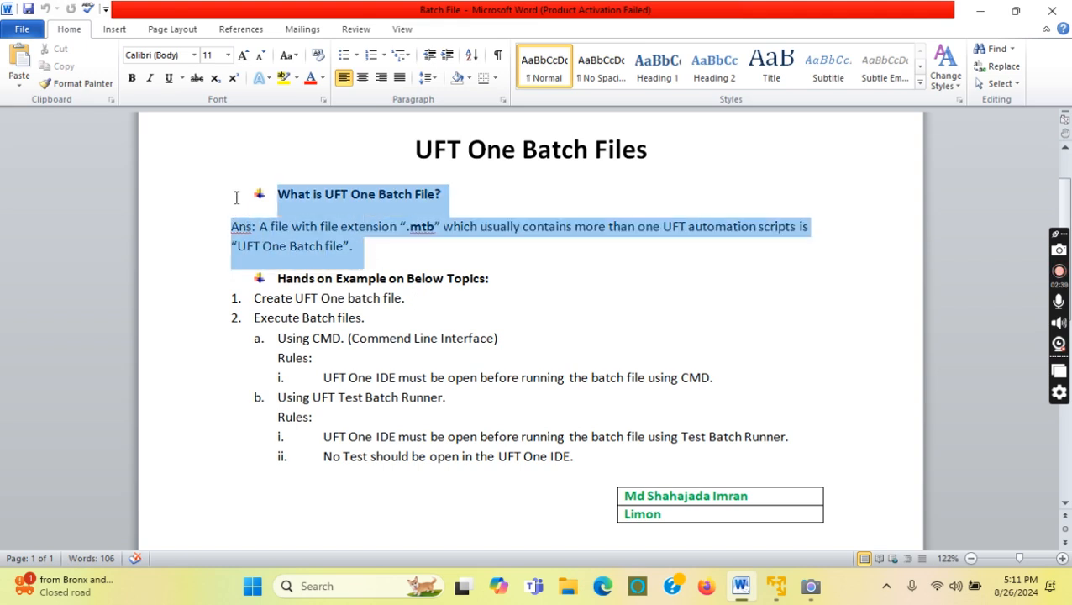
pyautogui.click(323, 77)
pyautogui.click(266, 210)
pyautogui.click(413, 248)
# Make the item 'Create UFT One batch file.' bold and dark red.
pyautogui.moveTo(405, 298); pyautogui.dragTo(254, 308)
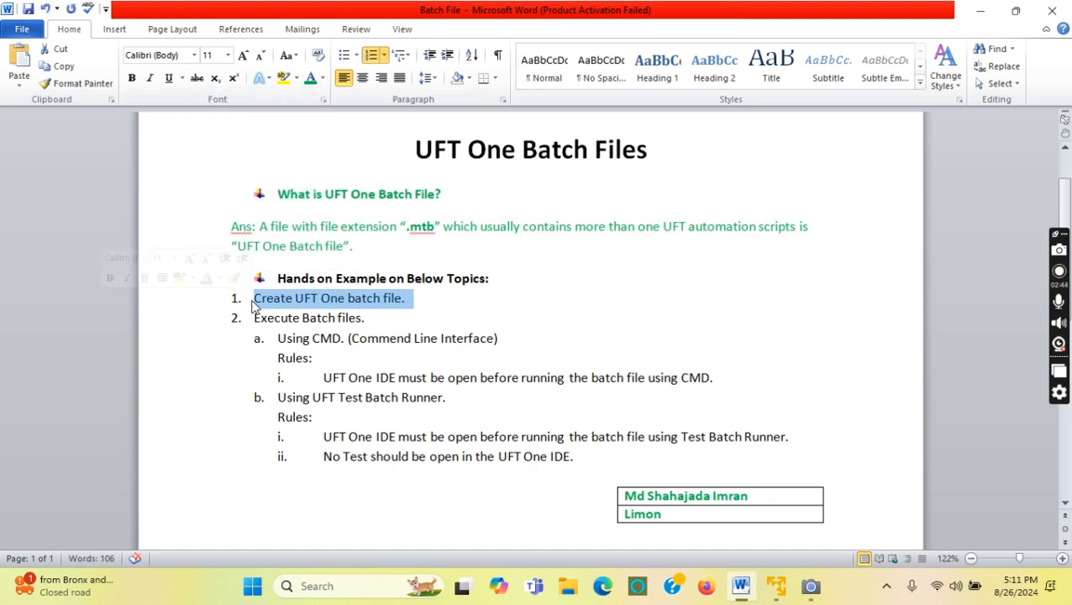
pyautogui.click(131, 78)
pyautogui.click(410, 299)
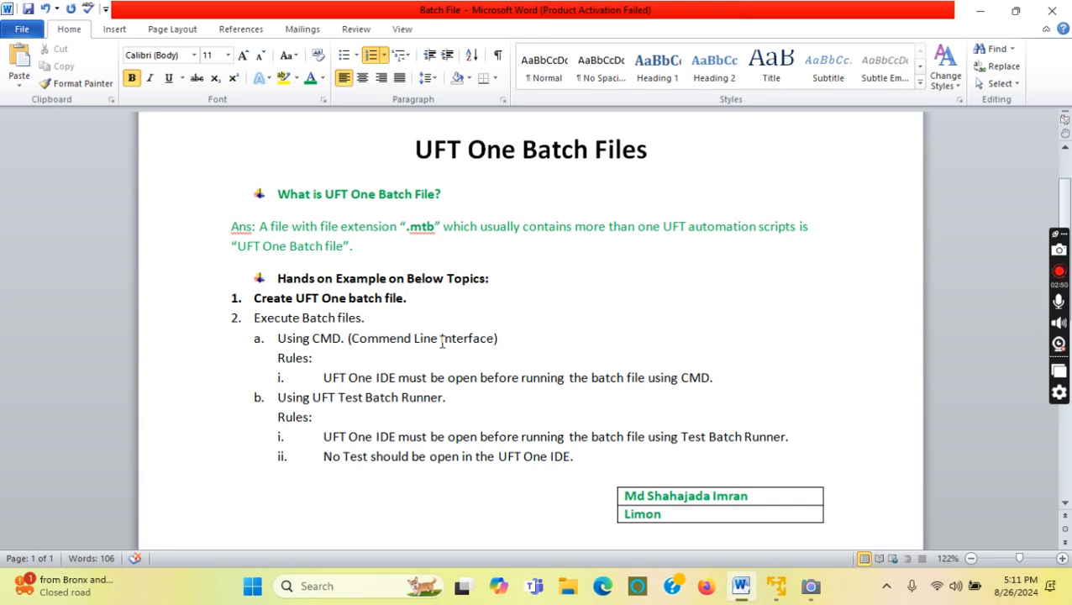
pyautogui.click(323, 78)
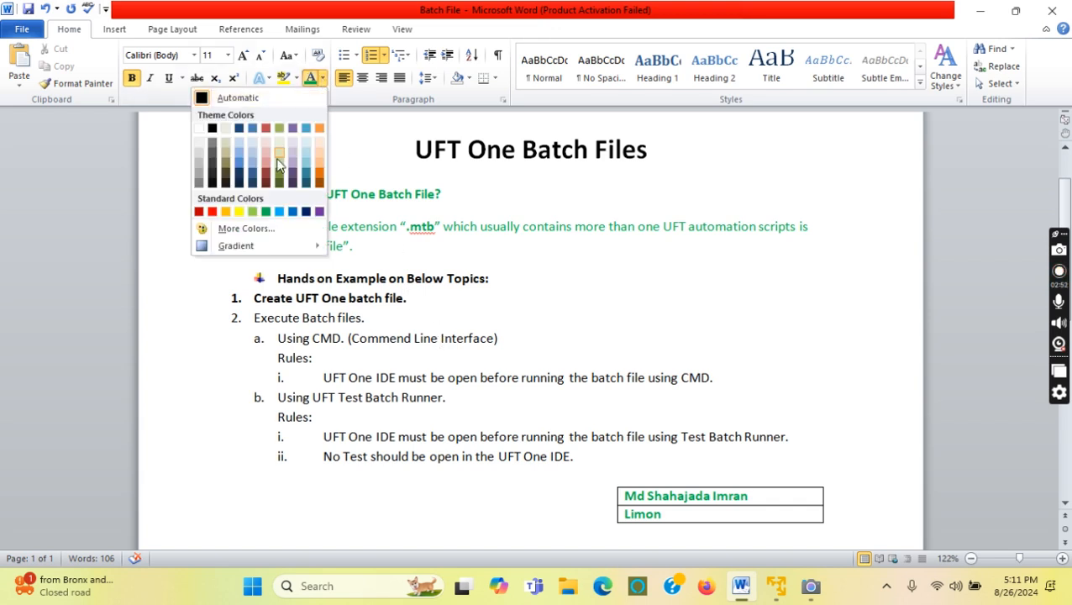
pyautogui.click(202, 214)
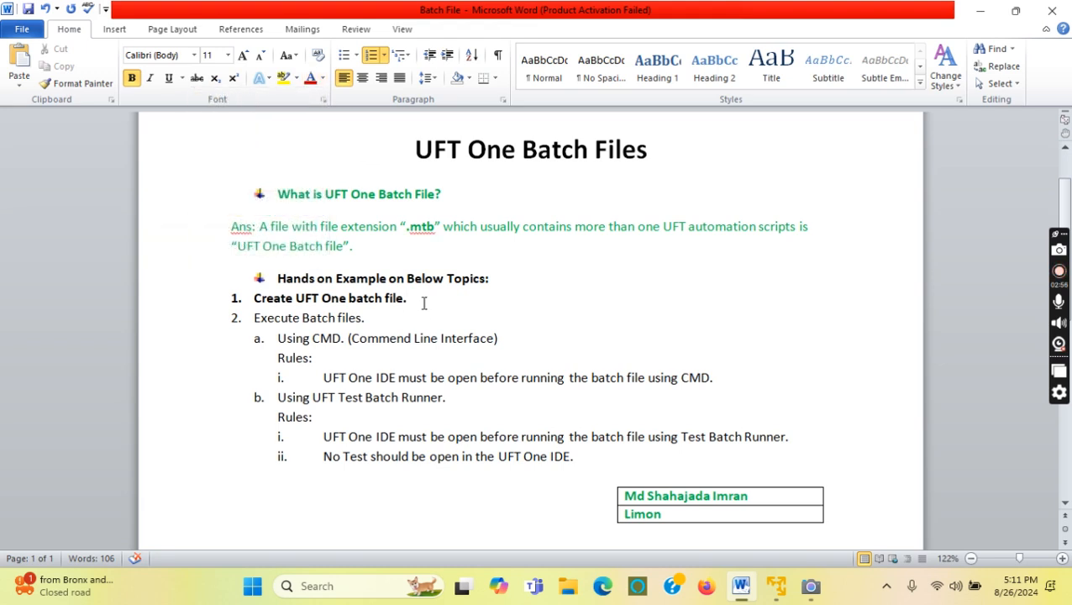
pyautogui.moveTo(424, 300); pyautogui.dragTo(251, 300)
pyautogui.click(310, 78)
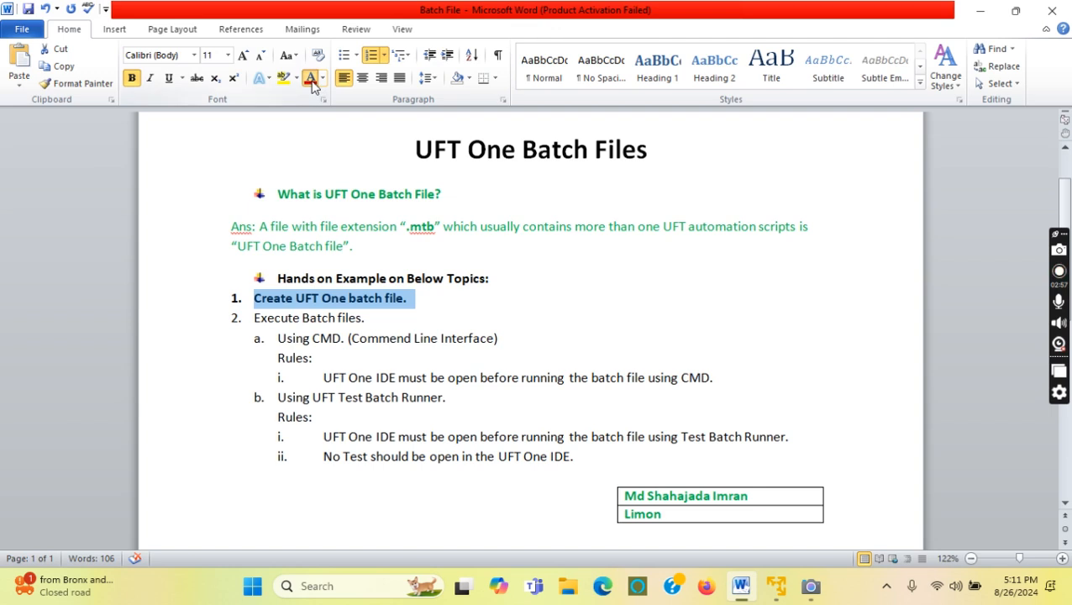
pyautogui.click(511, 304)
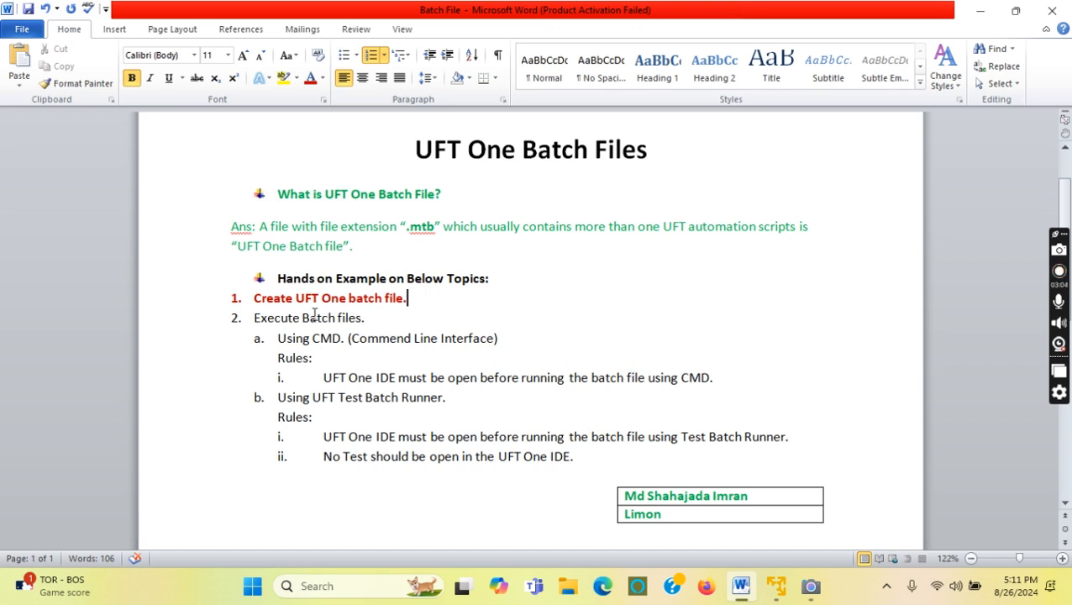
pyautogui.click(774, 588)
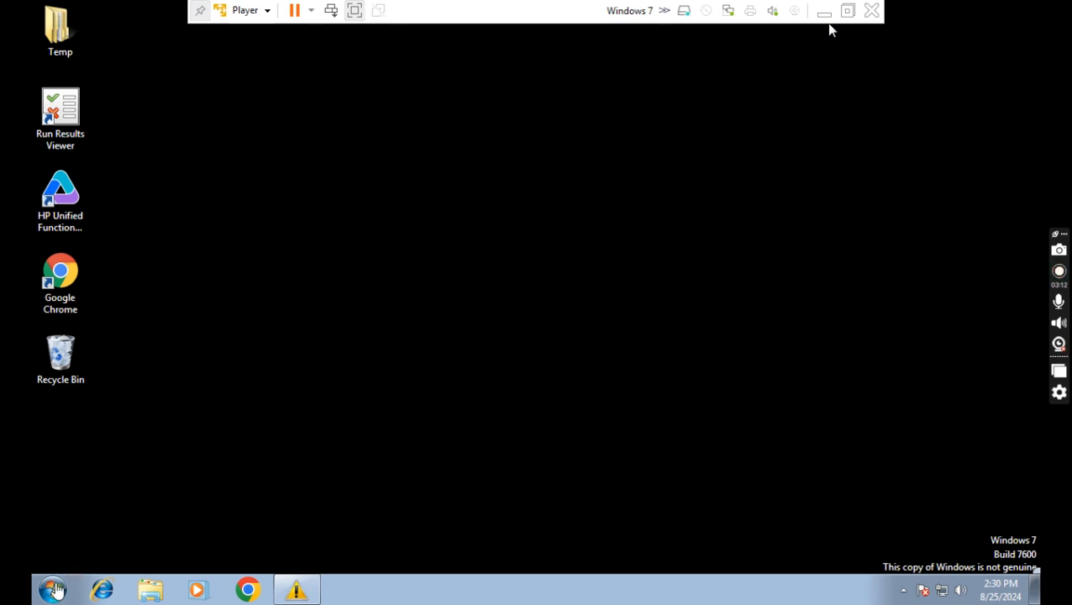
# Expand All Programs > HP Software > HP Unified Functional Testing > Tools to show Test Batch Runner.
pyautogui.click(53, 591)
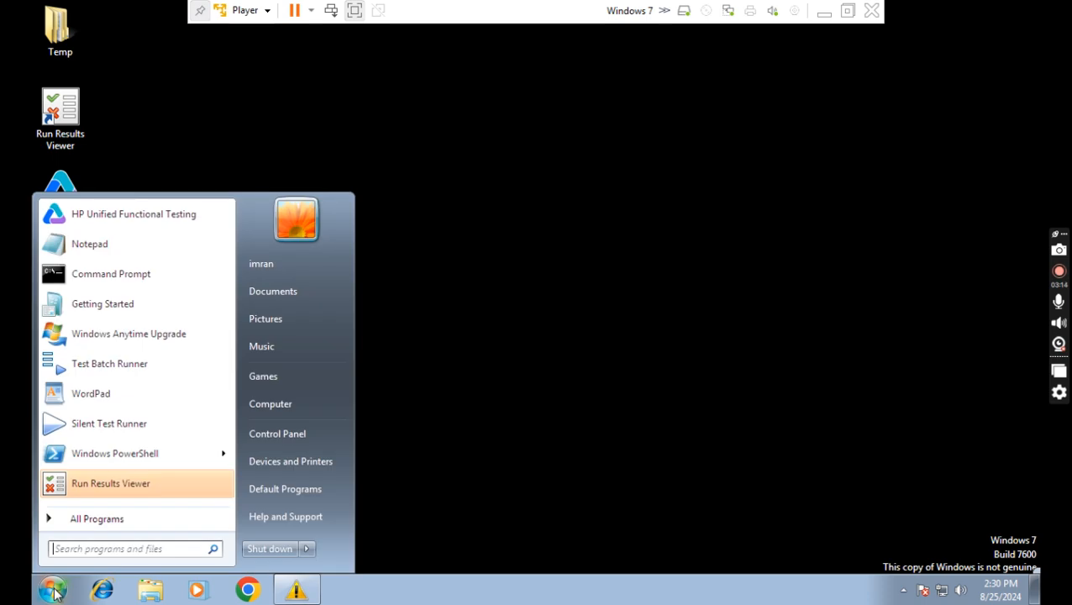
pyautogui.click(90, 521)
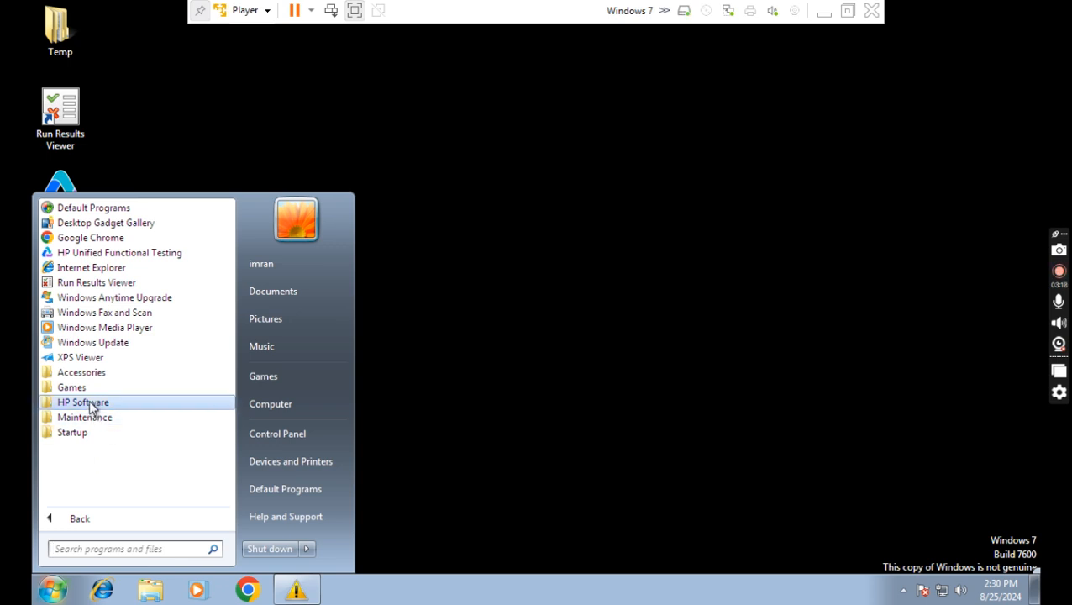
pyautogui.click(87, 403)
pyautogui.click(95, 417)
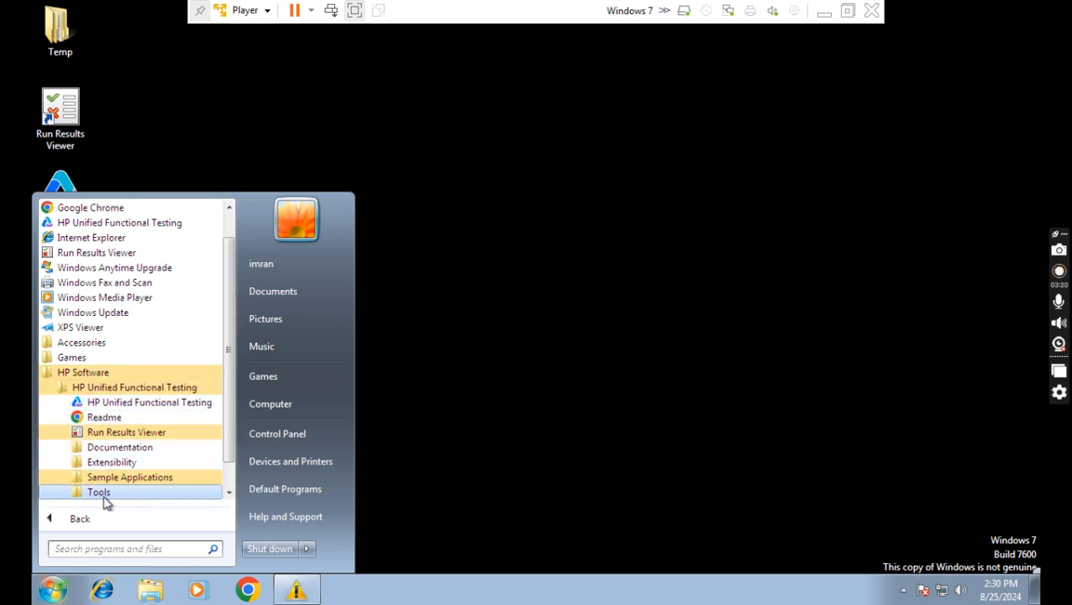
pyautogui.moveTo(227, 445); pyautogui.dragTo(228, 478)
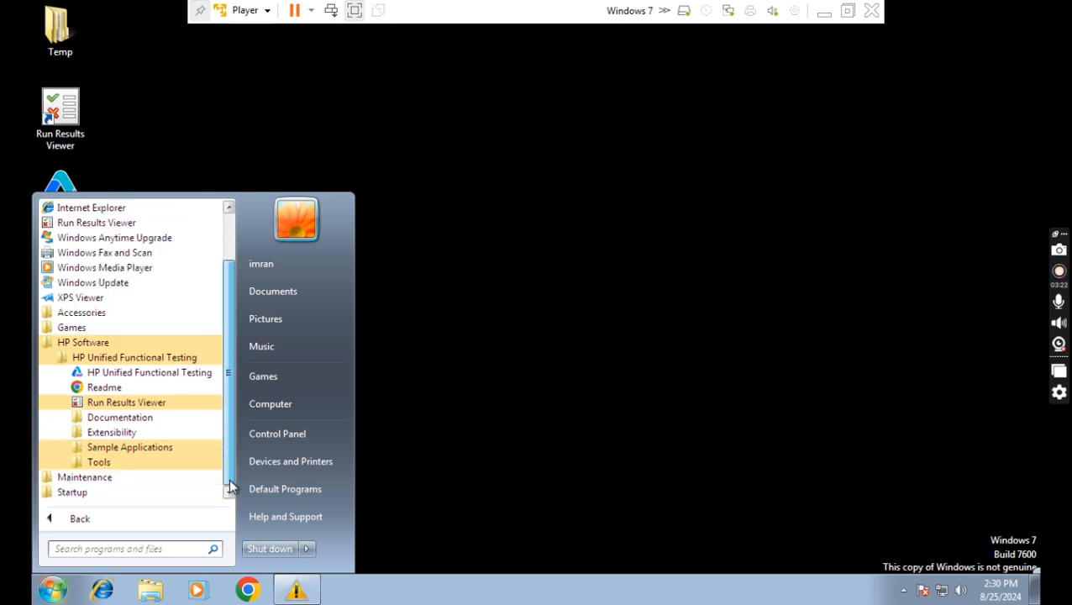
pyautogui.click(96, 465)
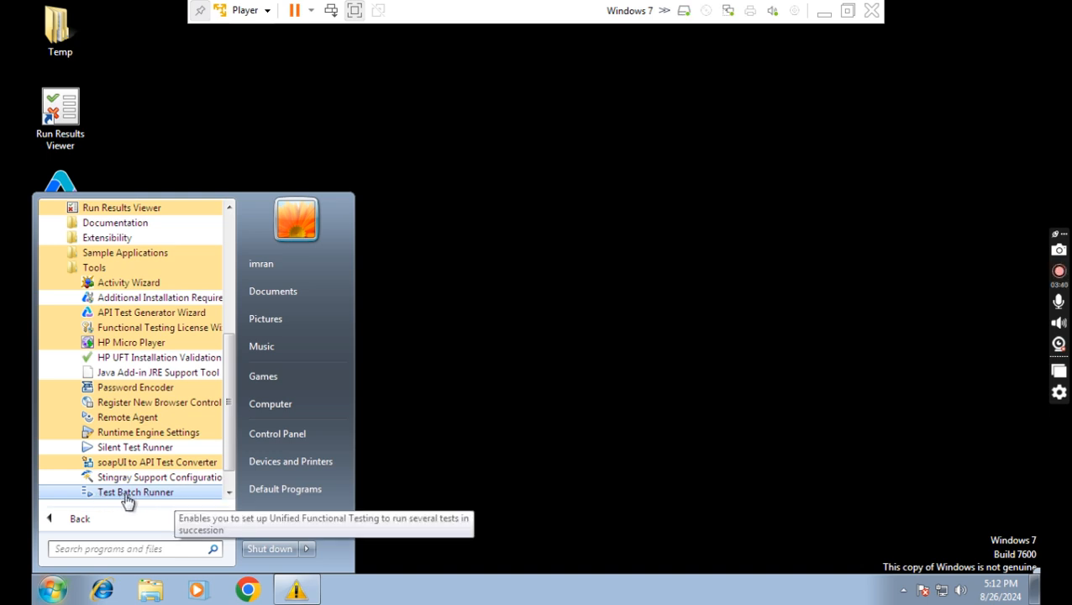
# Launch Test Batch Runner from the UFT Tools folder.
pyautogui.click(126, 496)
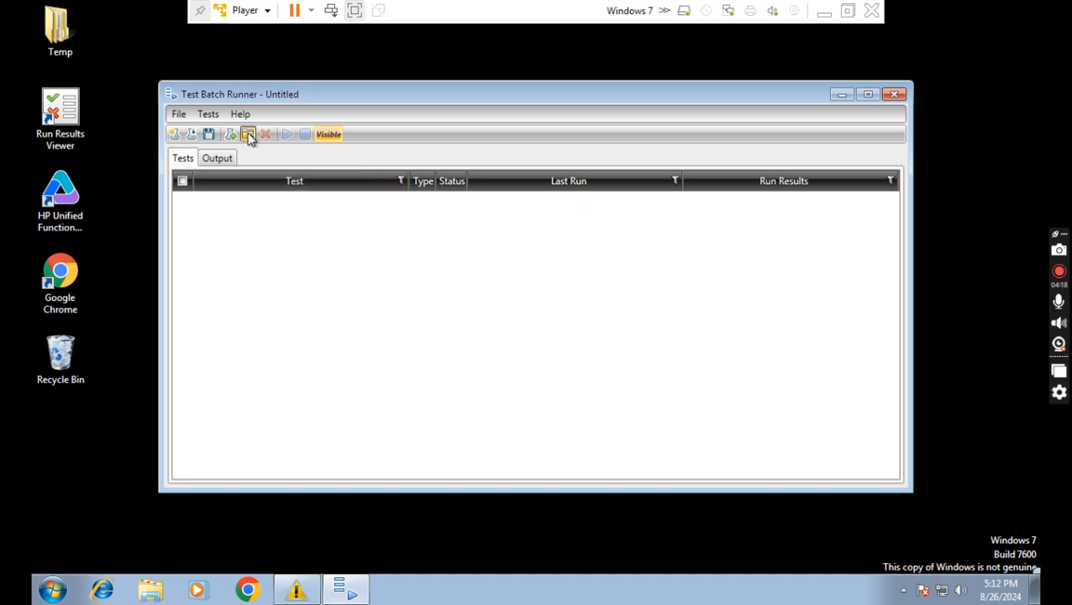
# Start Add Tests from Folder and browse the folder tree toward Unified Functional Testing.
pyautogui.click(249, 137)
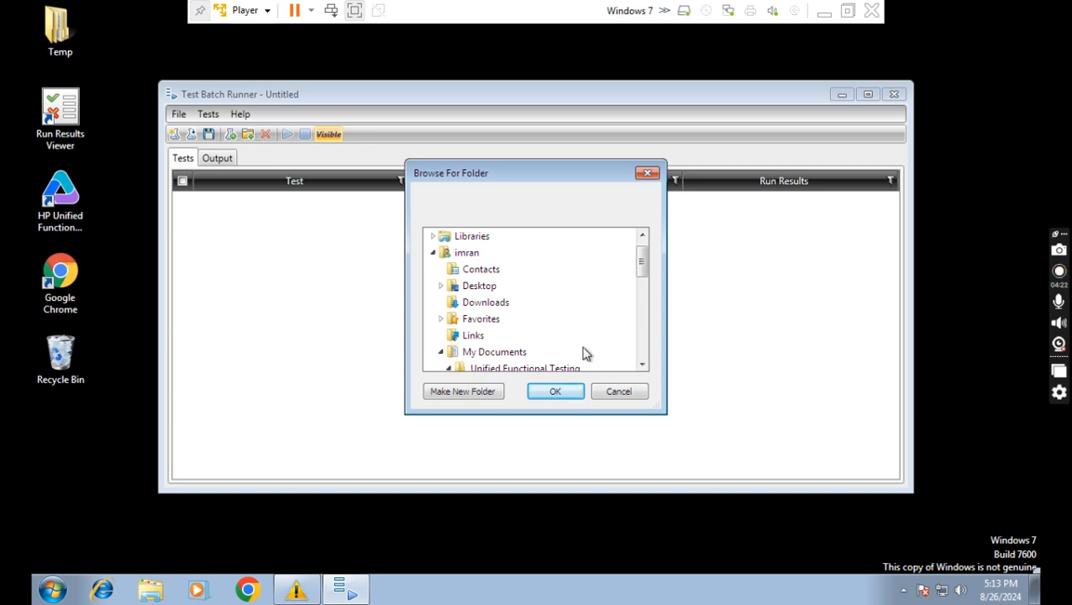
pyautogui.click(642, 365)
pyautogui.click(641, 365)
pyautogui.click(642, 364)
pyautogui.click(642, 365)
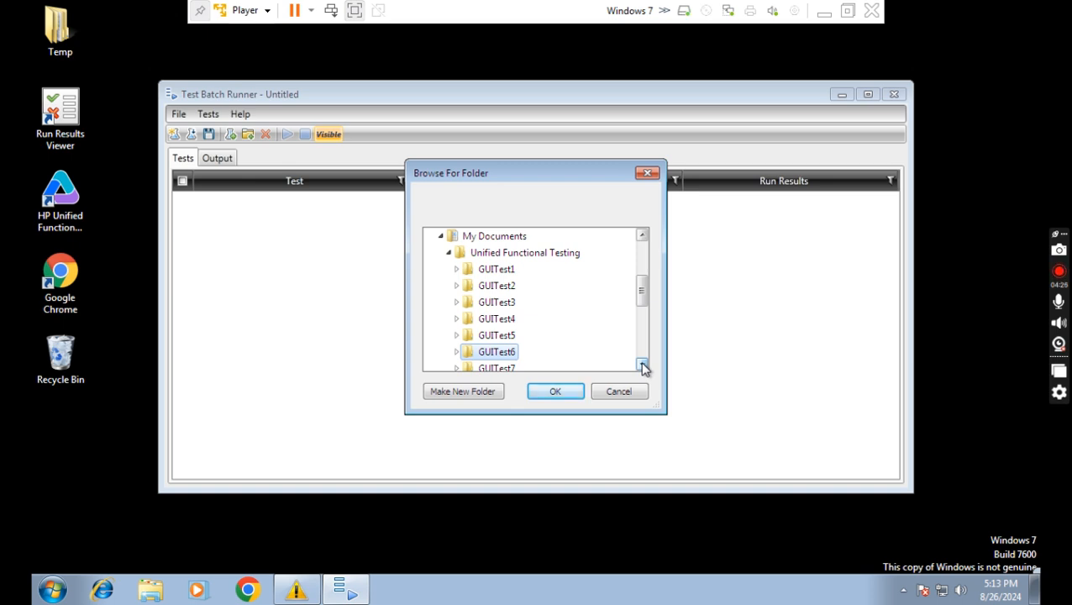
pyautogui.click(642, 365)
pyautogui.click(642, 365)
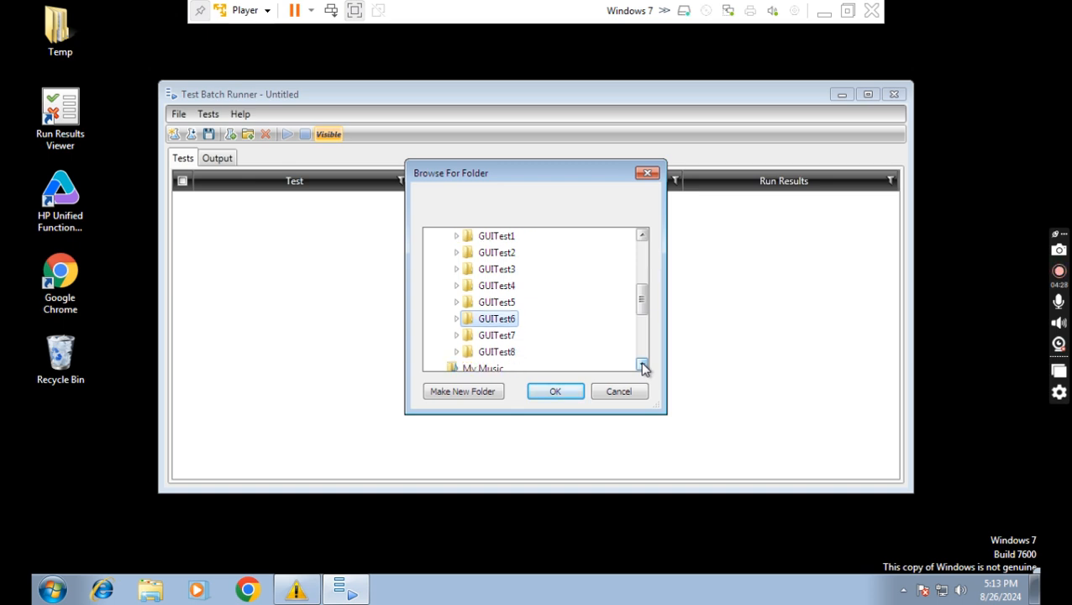
pyautogui.click(641, 237)
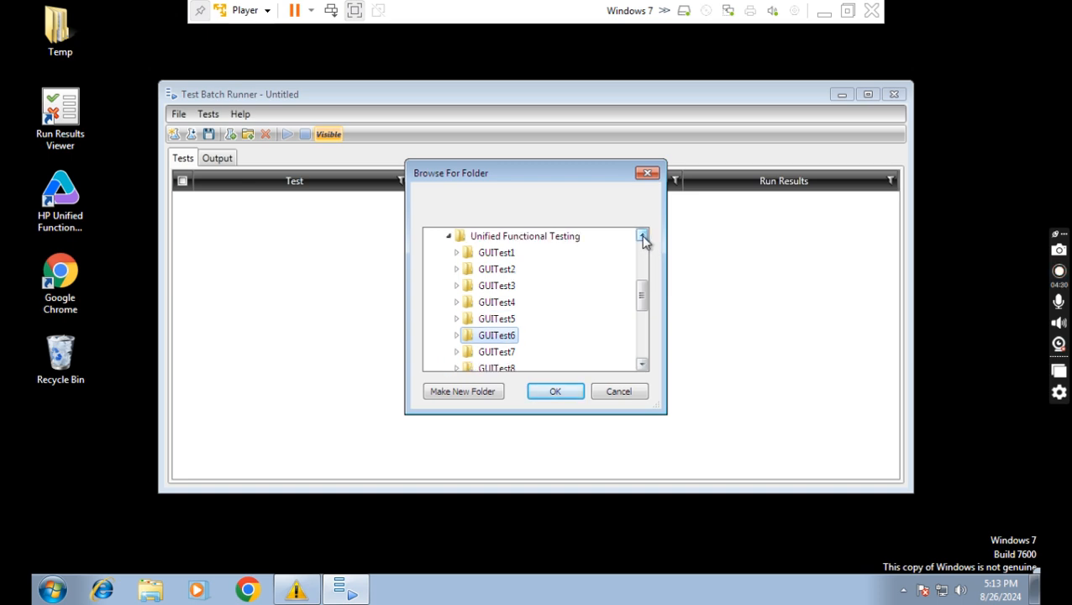
pyautogui.click(642, 237)
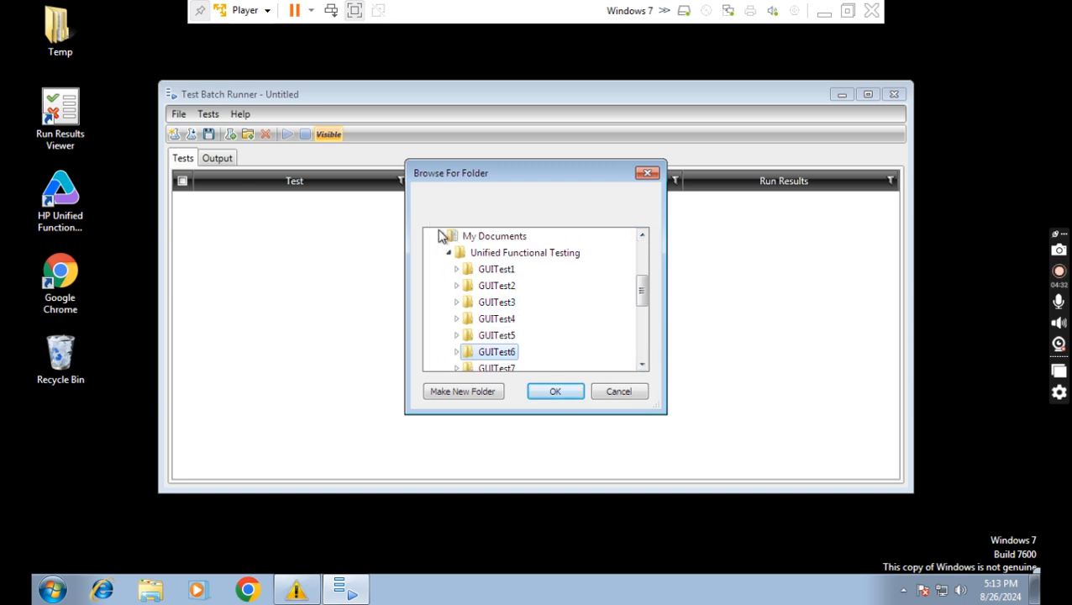
pyautogui.click(641, 237)
pyautogui.click(642, 237)
pyautogui.click(641, 237)
pyautogui.click(641, 237)
pyautogui.click(642, 237)
pyautogui.click(642, 237)
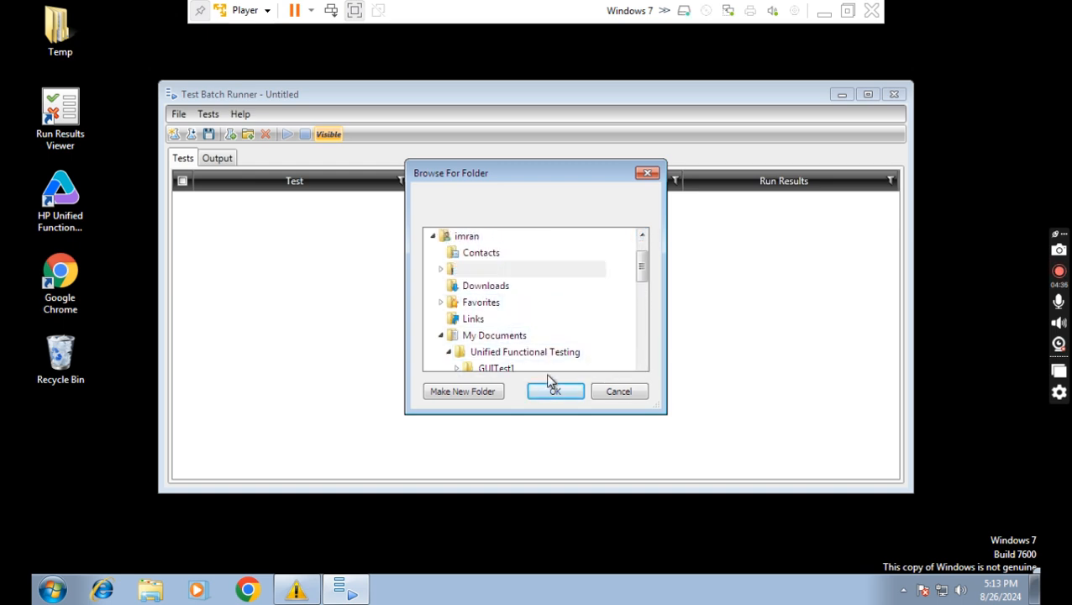
# Pick the GUITest6 folder and confirm it to add it to the batch.
pyautogui.click(643, 366)
pyautogui.click(642, 366)
pyautogui.click(642, 365)
pyautogui.click(642, 365)
pyautogui.click(643, 365)
pyautogui.click(642, 366)
pyautogui.click(642, 366)
pyautogui.click(643, 366)
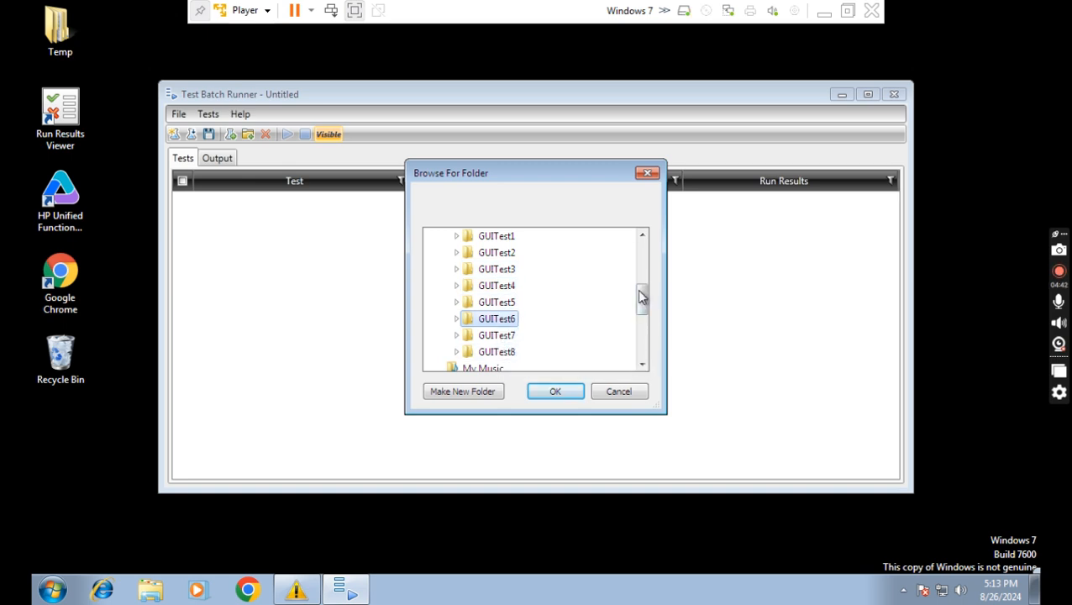
pyautogui.click(642, 237)
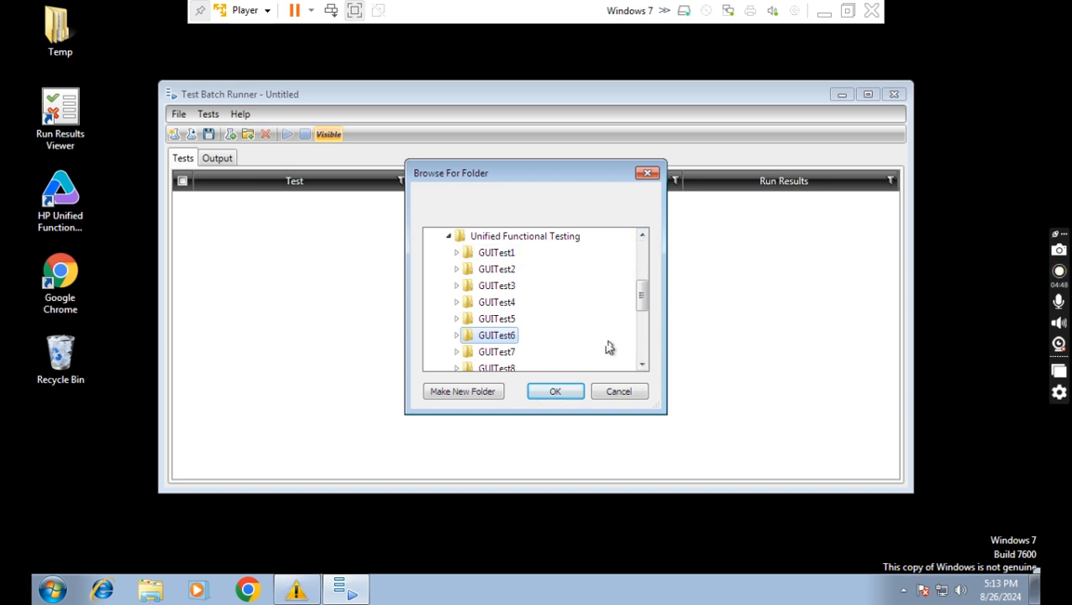
pyautogui.click(641, 367)
pyautogui.click(642, 367)
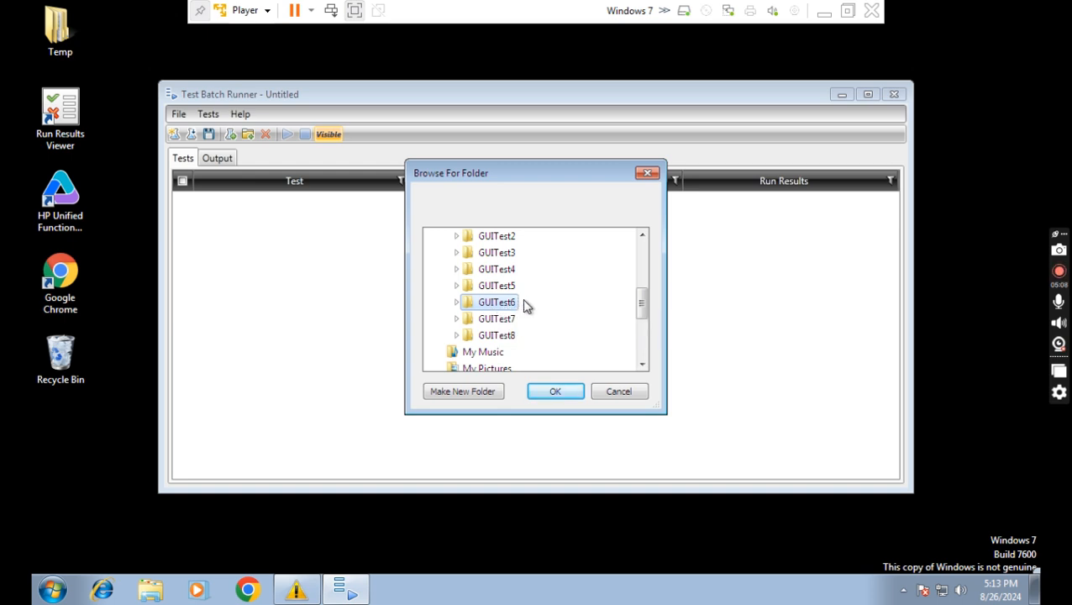
pyautogui.click(555, 392)
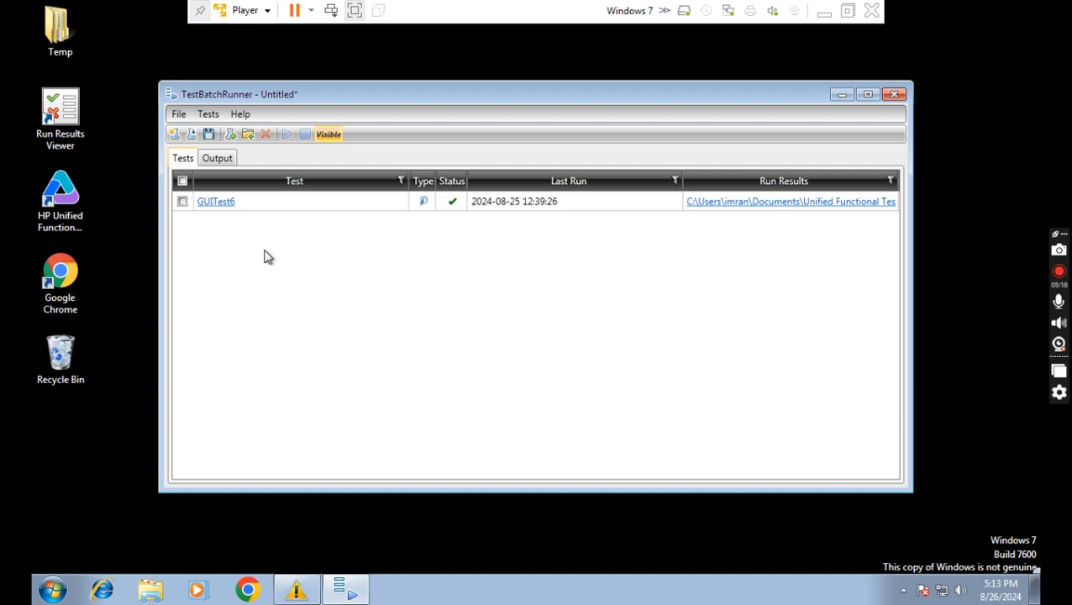
# Add the GUITest7 folder to the batch alongside GUITest6.
pyautogui.click(250, 142)
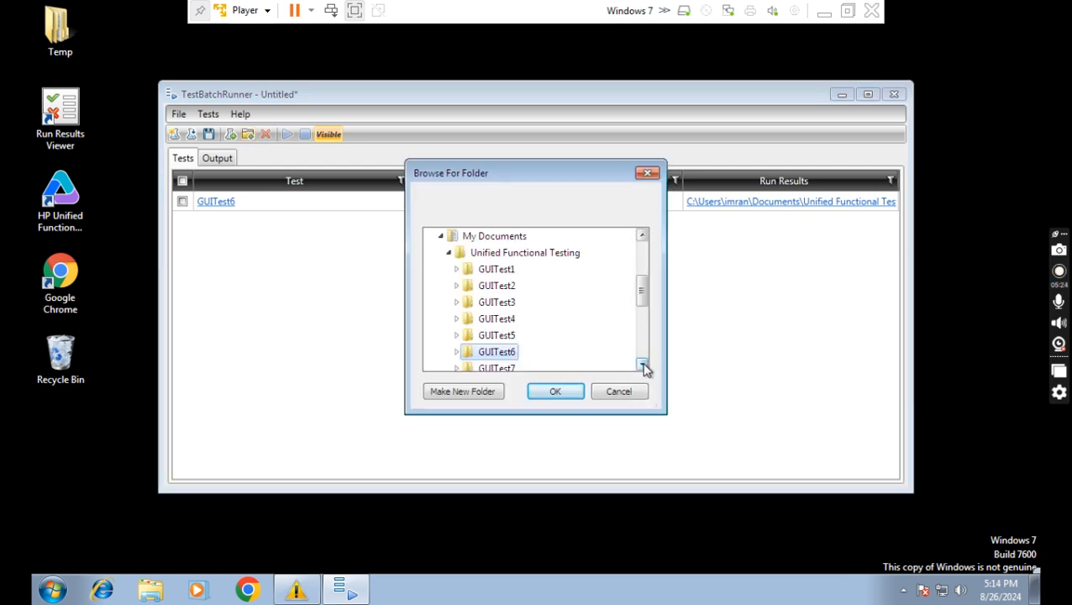
pyautogui.click(643, 365)
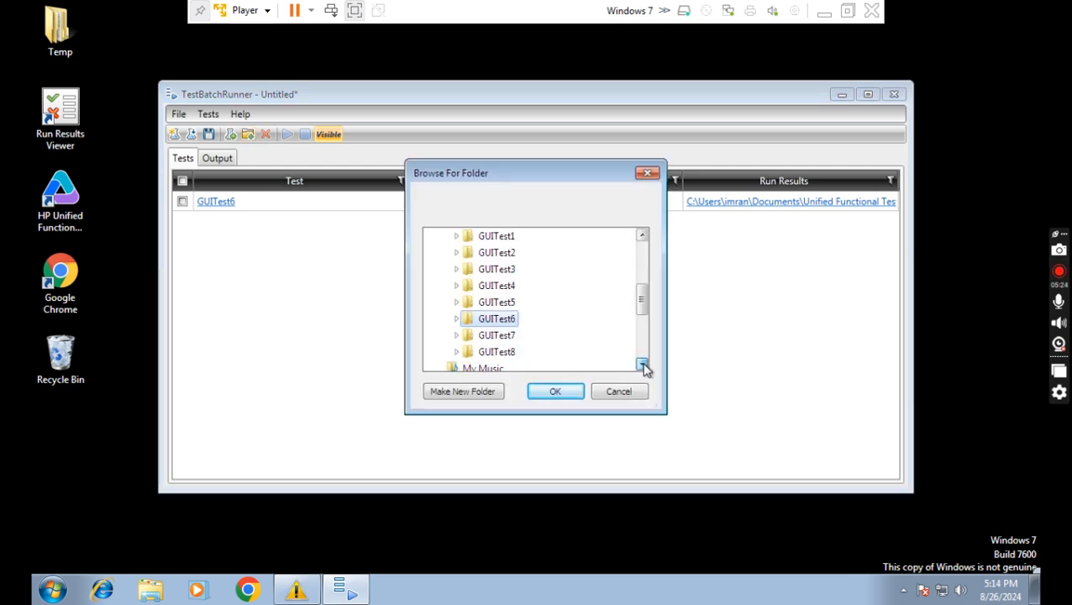
pyautogui.click(503, 338)
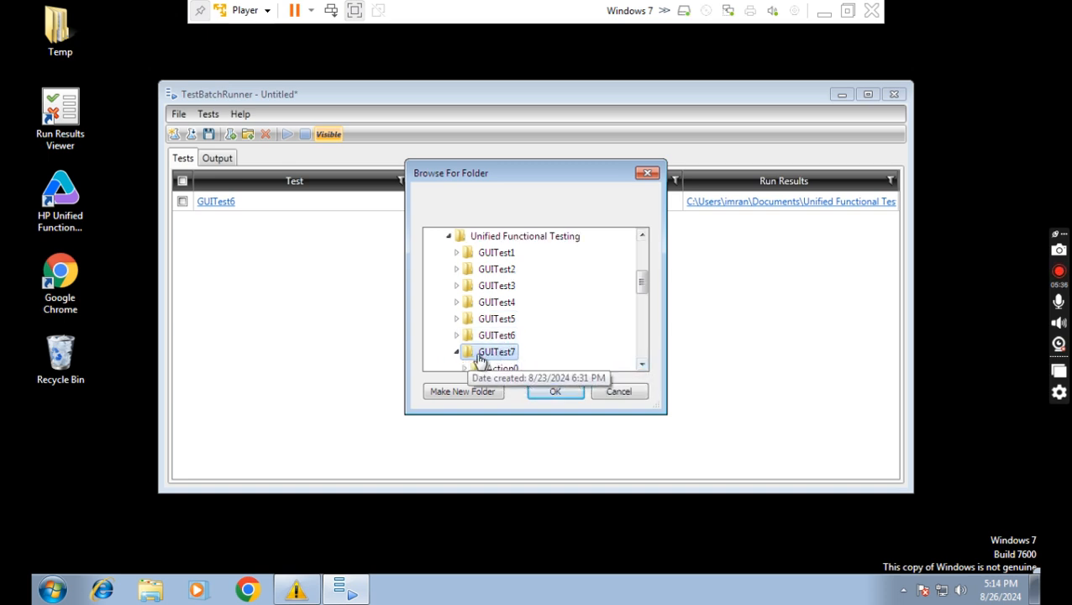
pyautogui.click(559, 392)
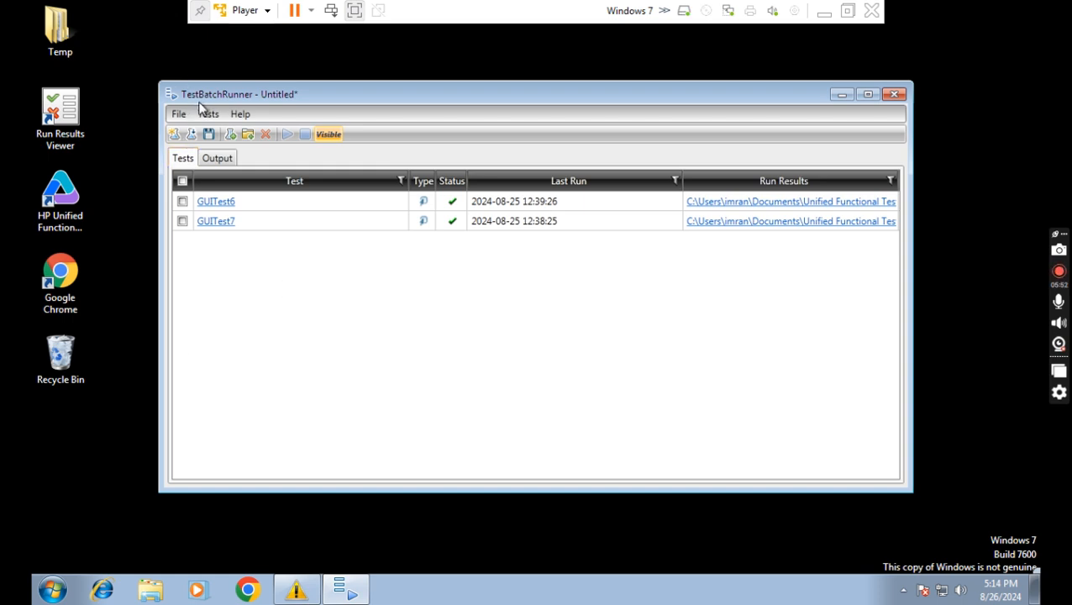
pyautogui.click(823, 14)
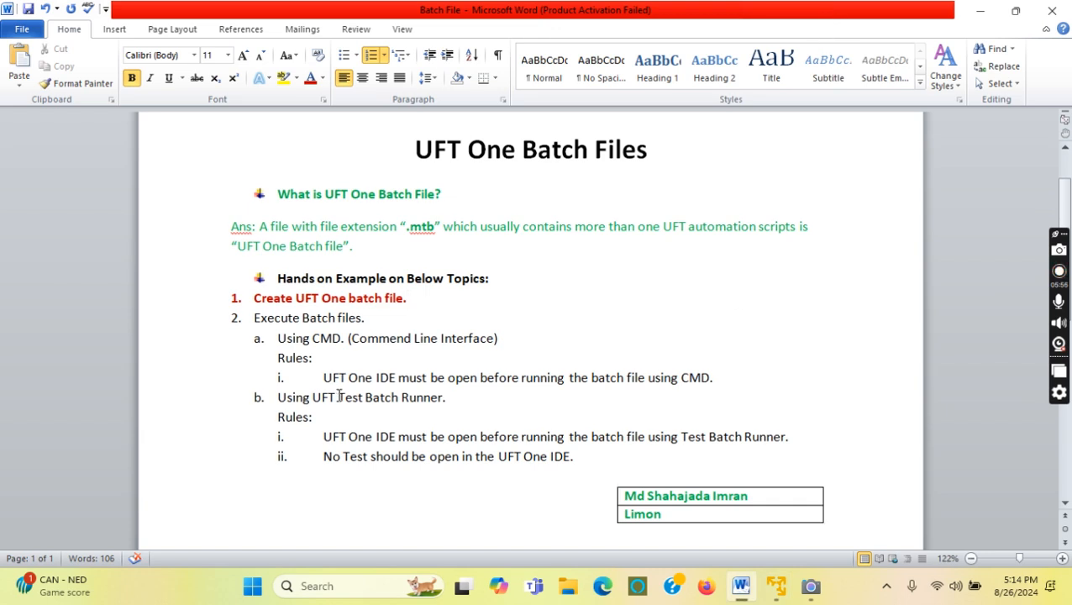
pyautogui.moveTo(482, 227); pyautogui.dragTo(686, 227)
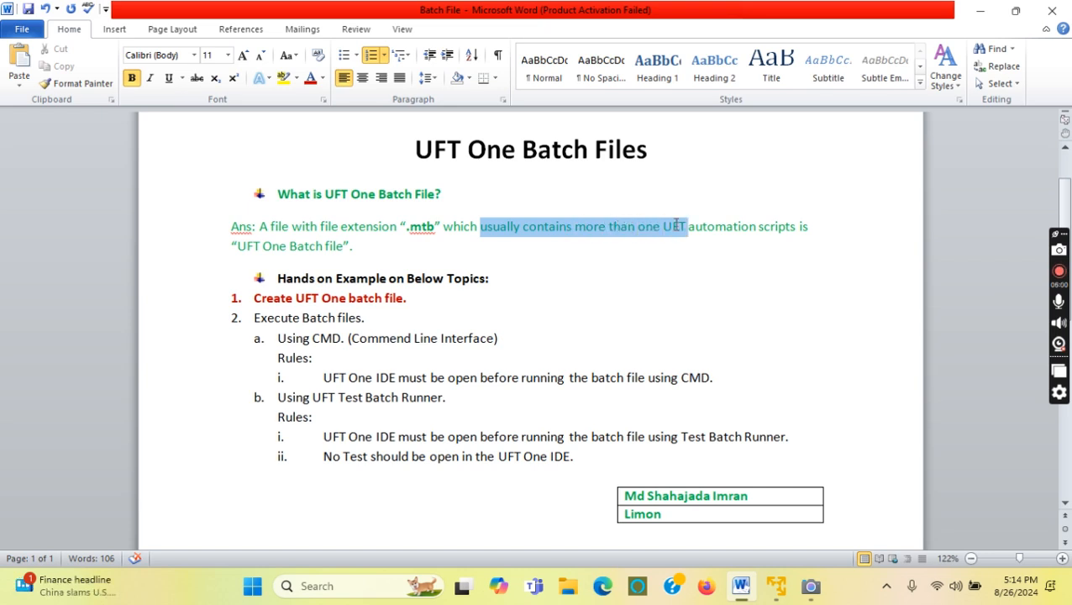
pyautogui.click(778, 595)
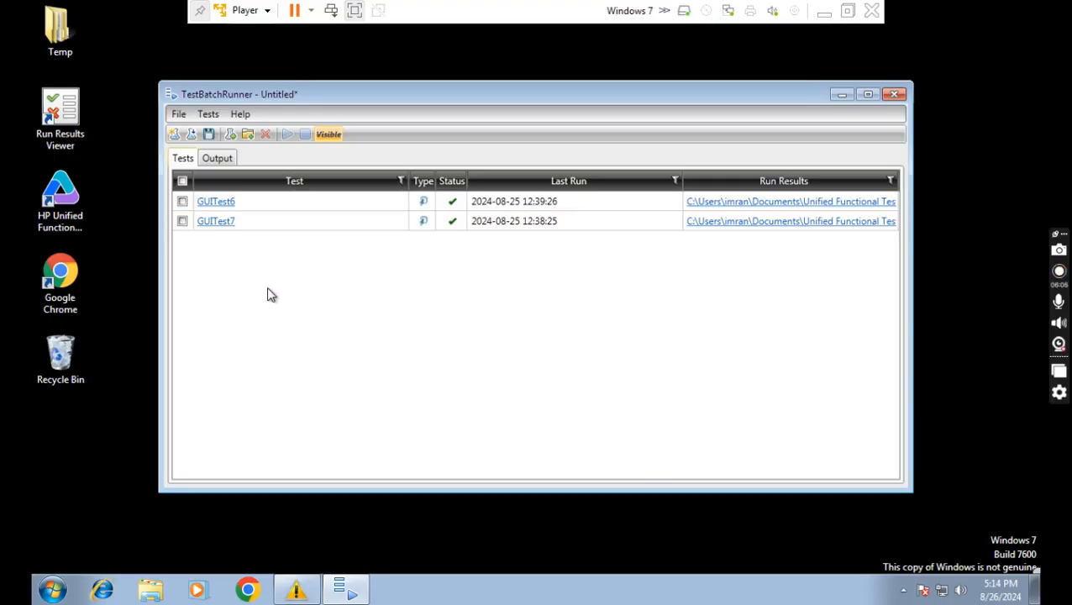
pyautogui.click(824, 11)
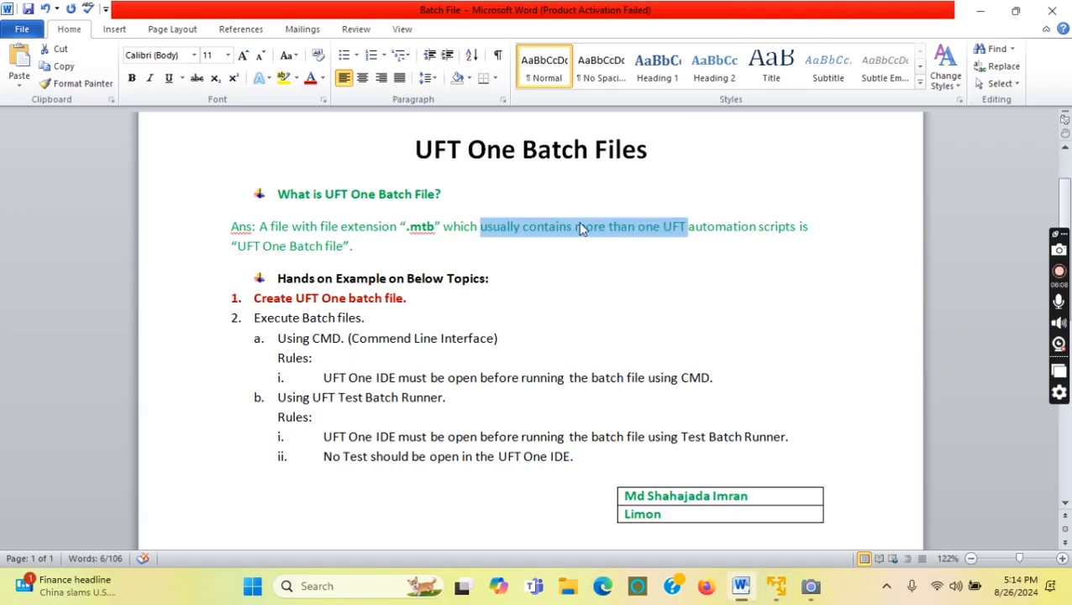
pyautogui.click(776, 588)
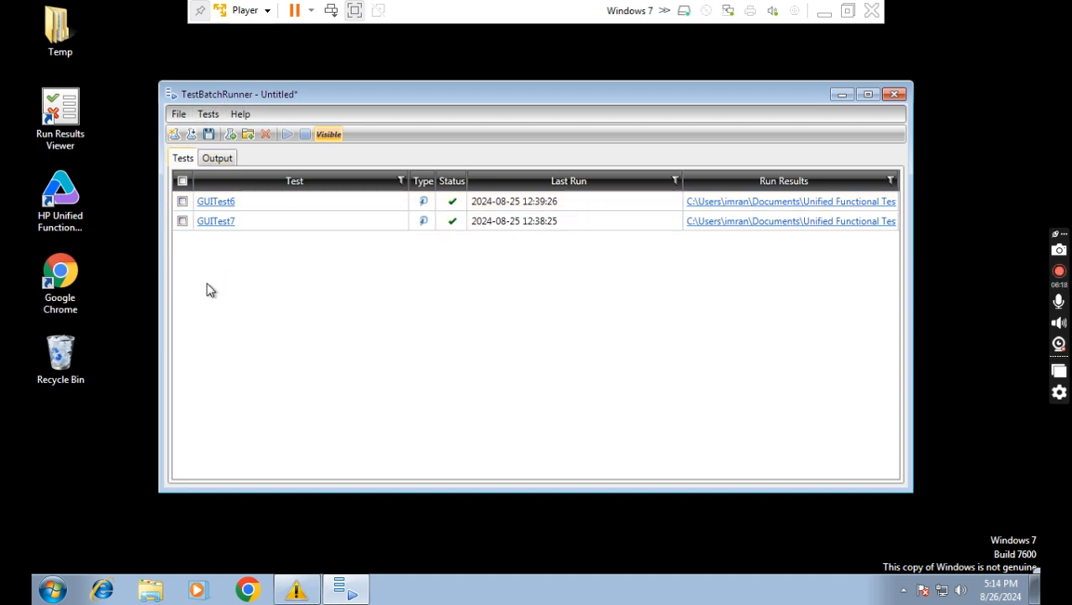
pyautogui.click(824, 10)
pyautogui.click(415, 238)
pyautogui.moveTo(412, 231); pyautogui.dragTo(435, 228)
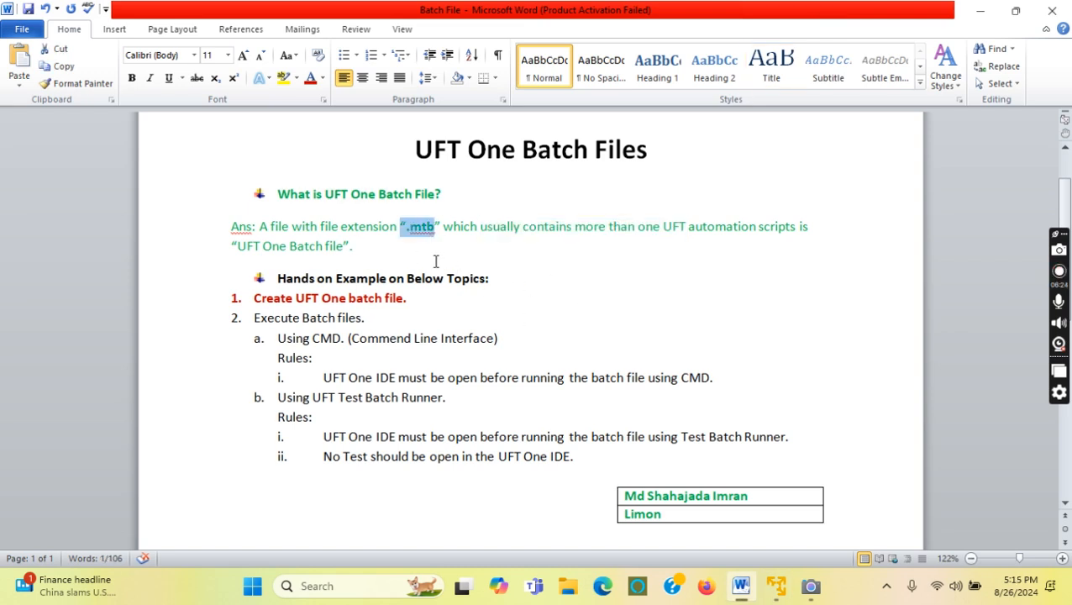
pyautogui.click(775, 586)
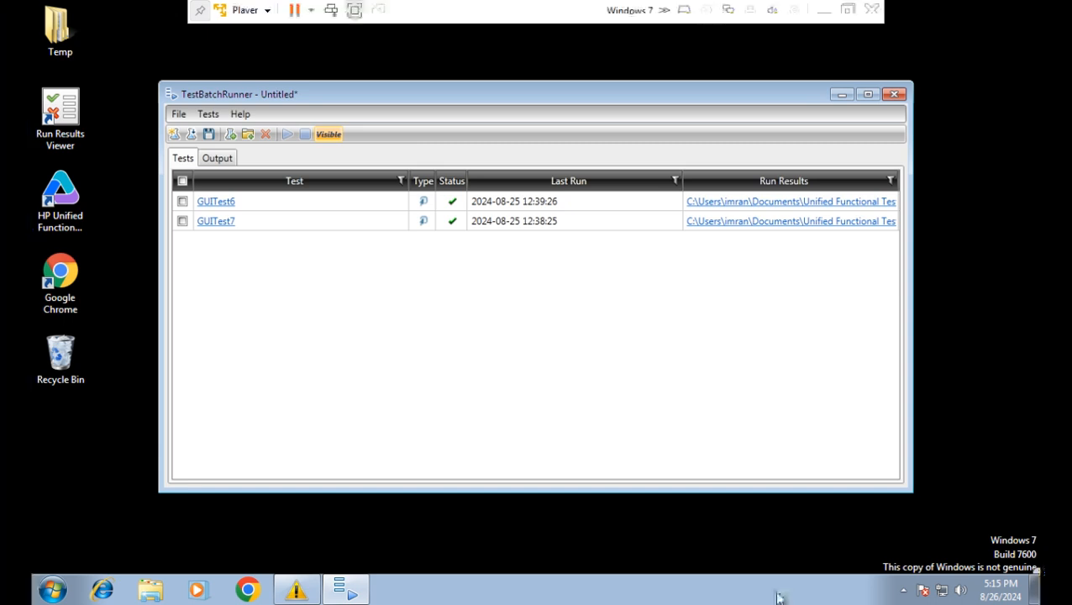
# Tick the header checkbox so both GUITest6 and GUITest7 are included in the run.
pyautogui.click(179, 115)
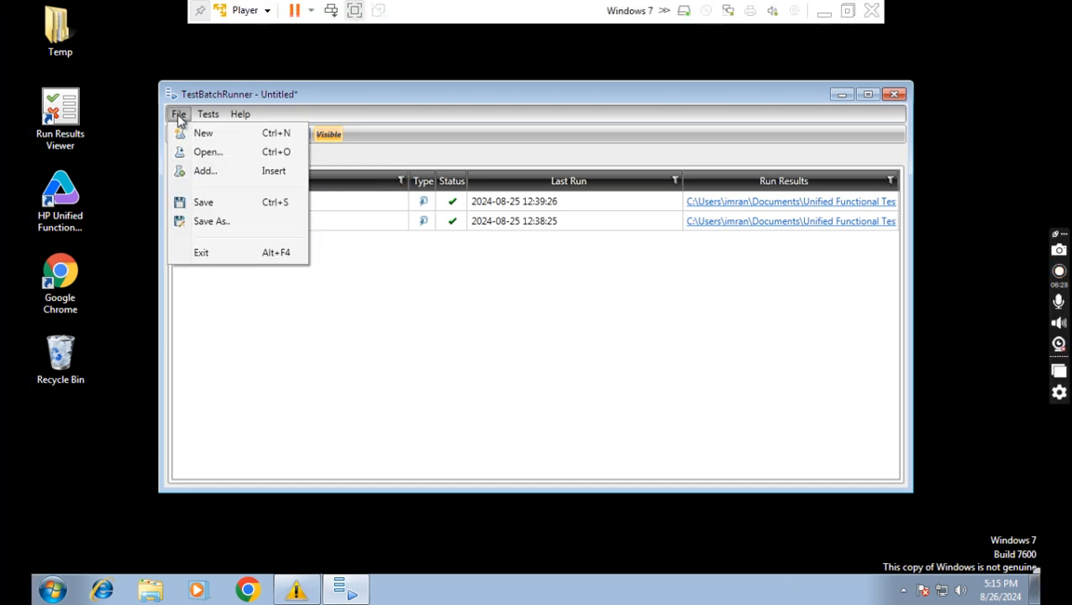
pyautogui.click(207, 224)
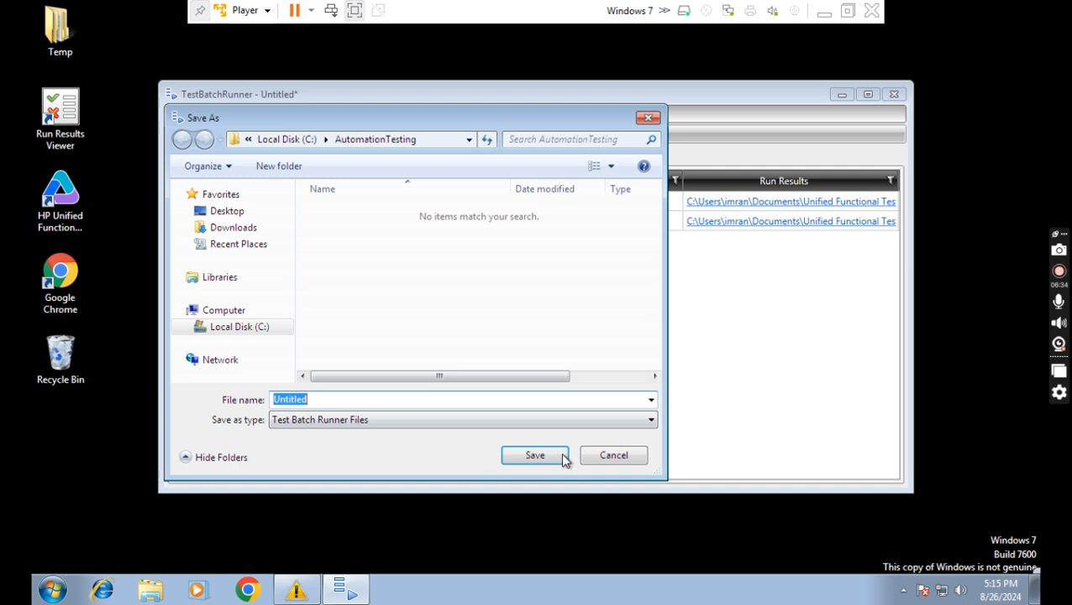
pyautogui.click(614, 455)
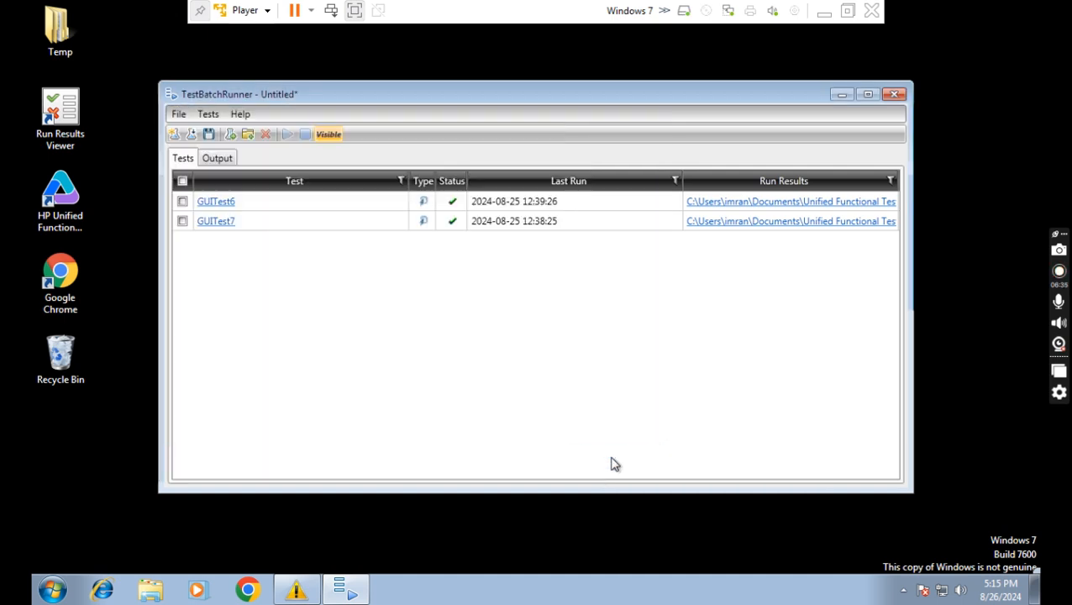
pyautogui.click(183, 181)
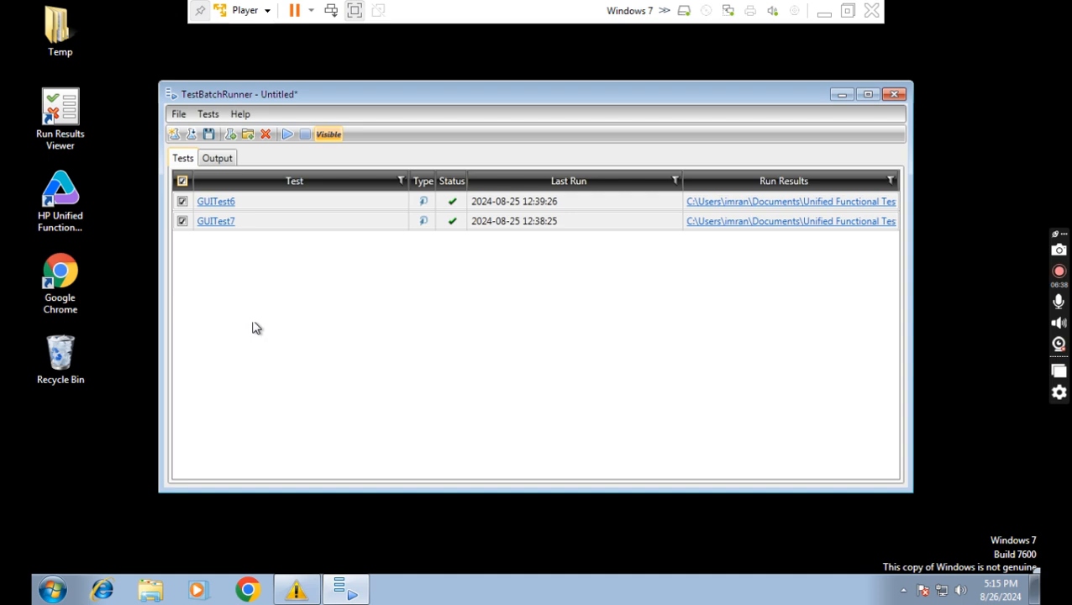
# Save the batch as AutomationRegressionSet in C:\AutomationTesting.
pyautogui.click(179, 115)
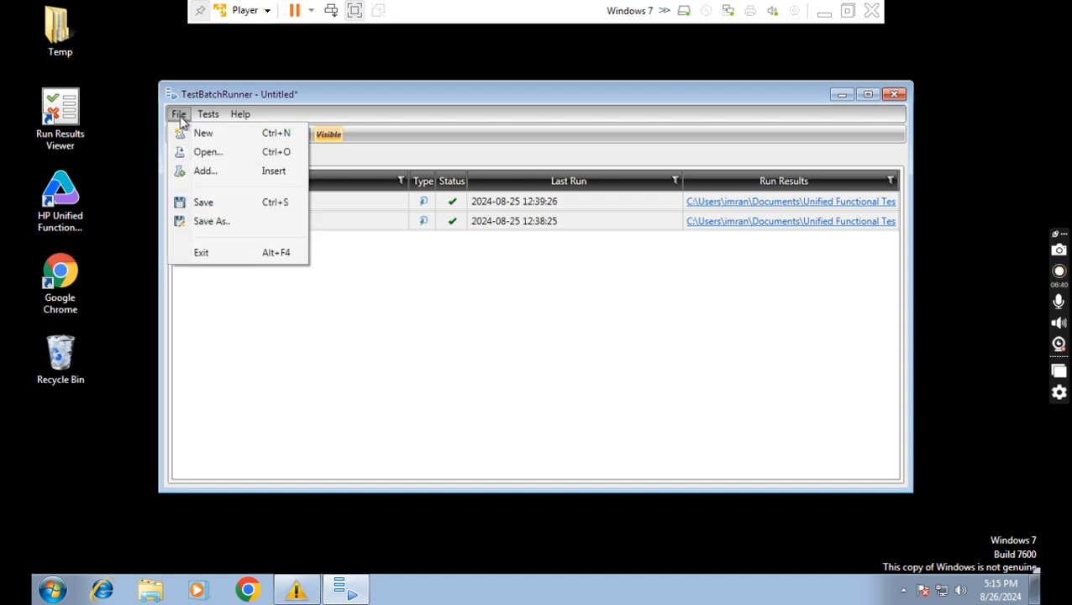
pyautogui.click(210, 222)
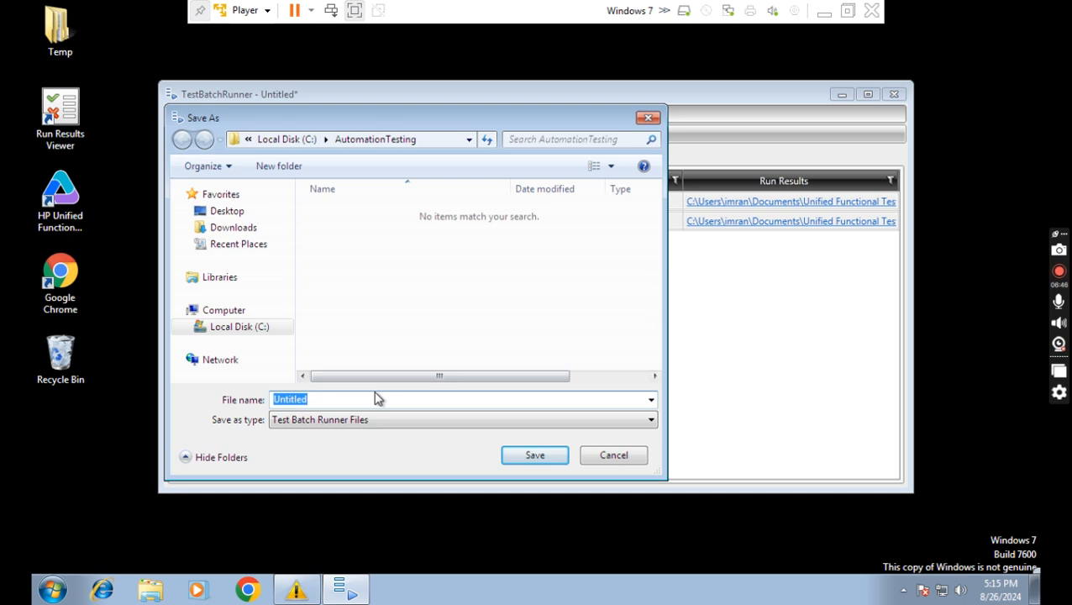
pyautogui.write('AutomationRegressionSet')
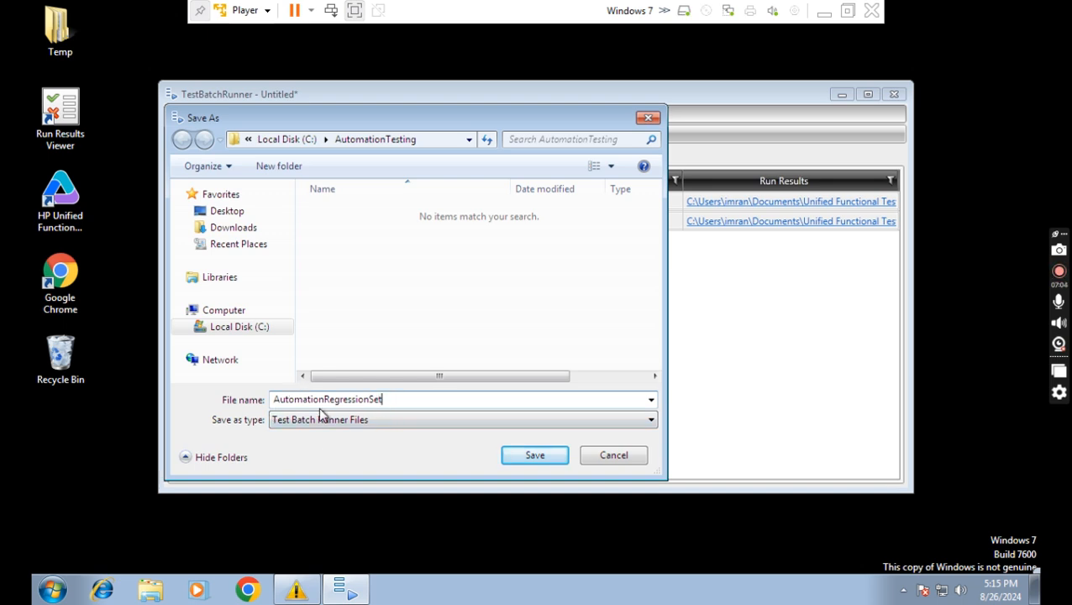
pyautogui.click(546, 460)
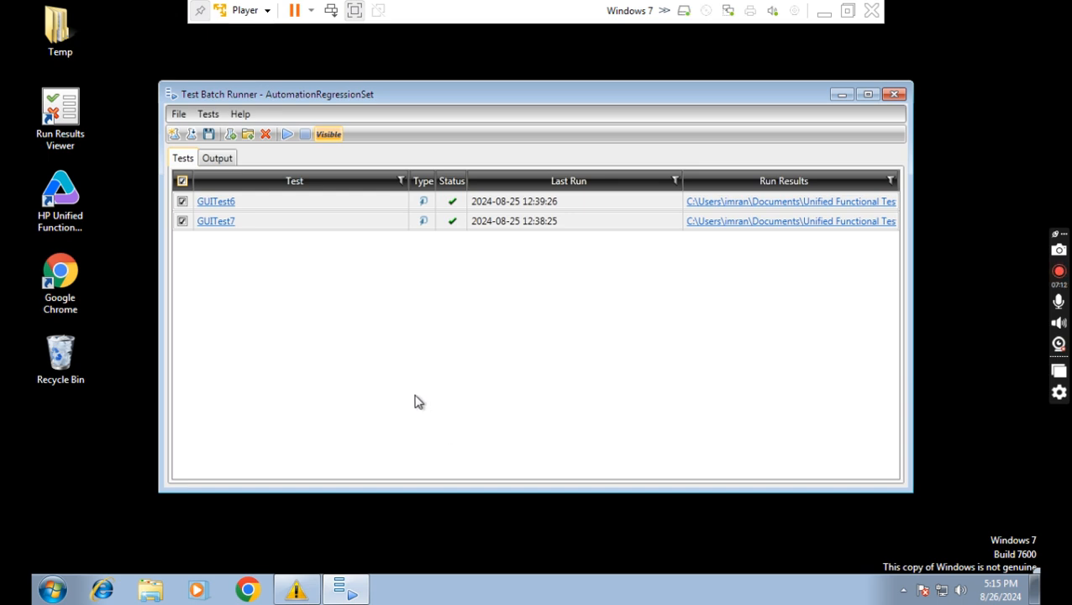
pyautogui.click(151, 593)
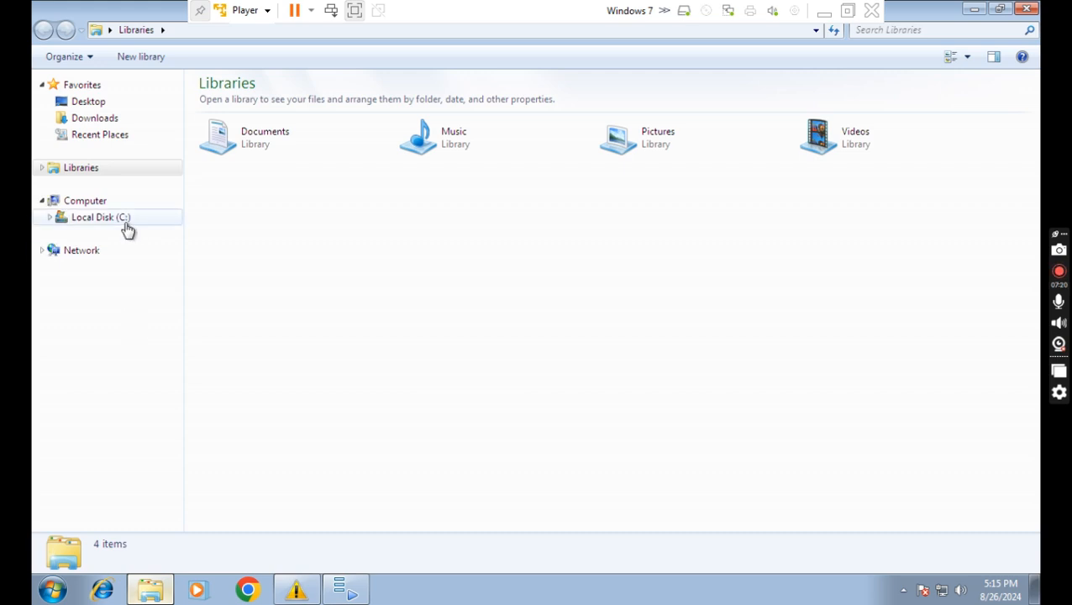
# Open the AutomationTesting folder on Local Disk (C:).
pyautogui.click(125, 225)
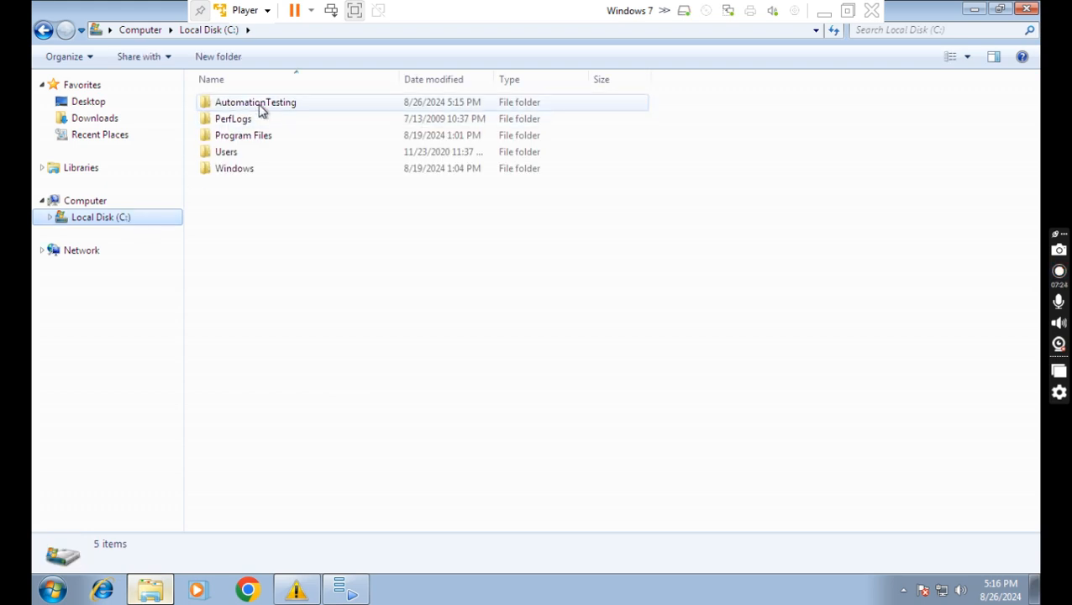
pyautogui.doubleClick(260, 109)
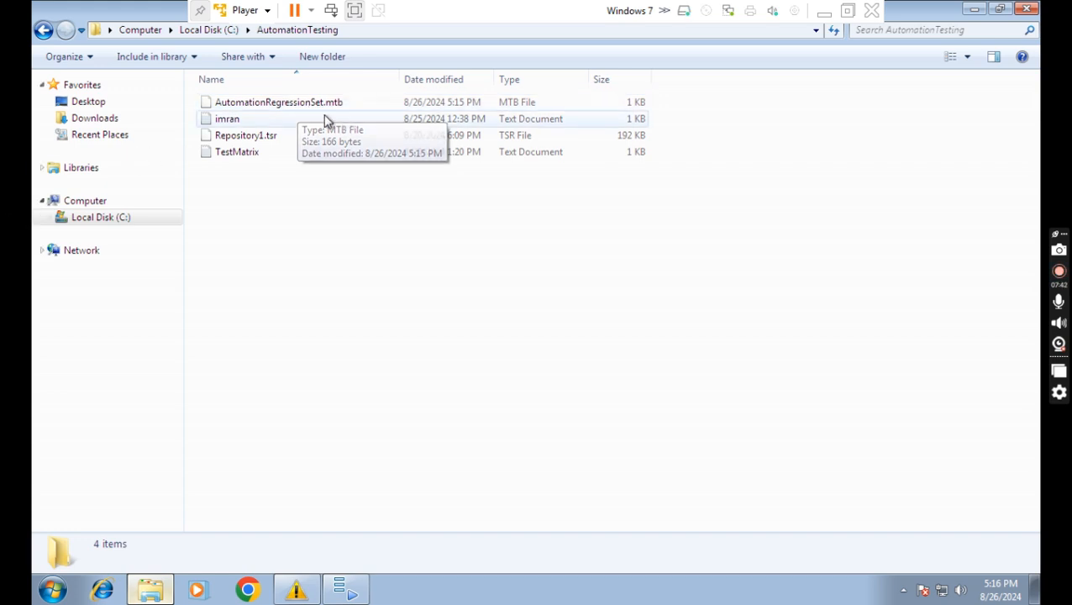
# Highlight the .mtb file extension in the Word notes' answer sentence.
pyautogui.click(825, 11)
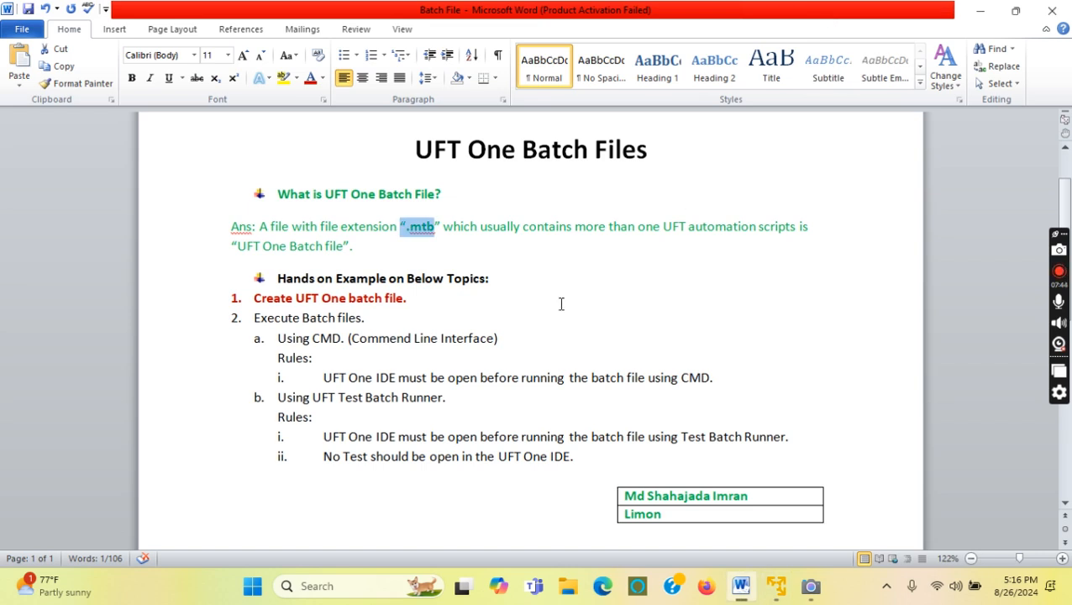
pyautogui.click(383, 242)
pyautogui.moveTo(261, 227); pyautogui.dragTo(438, 229)
pyautogui.click(418, 236)
# Close Test Batch Runner and check the AutomationTesting folder path in Explorer.
pyautogui.moveTo(779, 595)
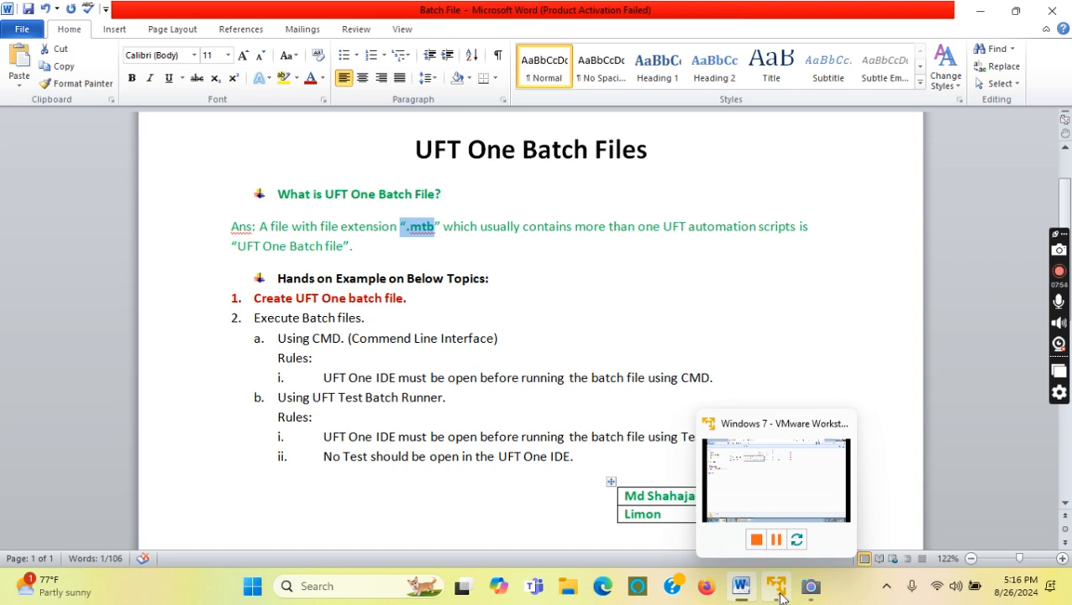
pyautogui.click(780, 595)
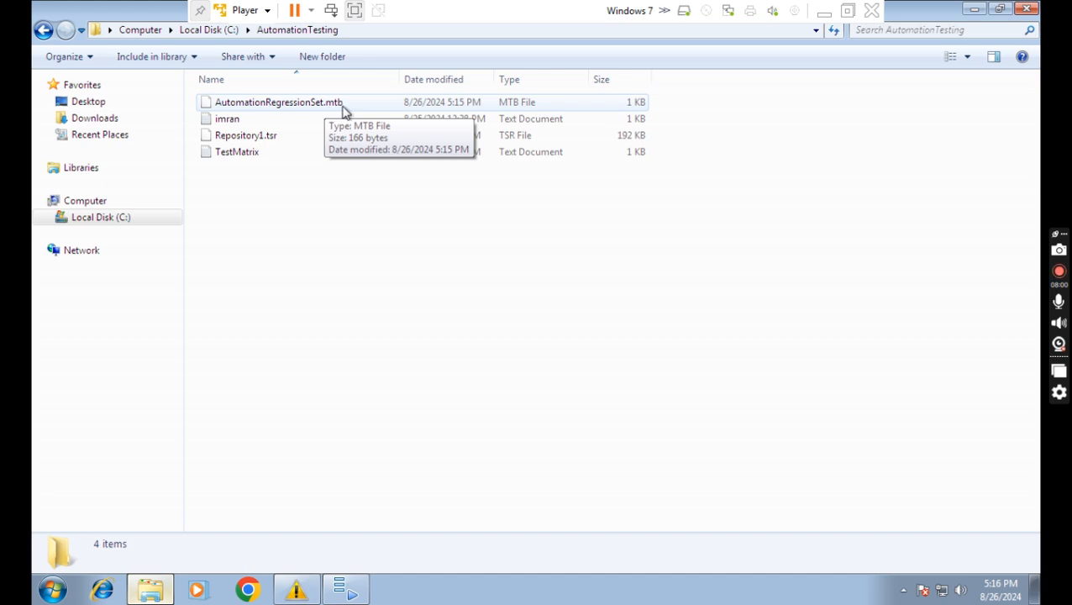
pyautogui.click(354, 594)
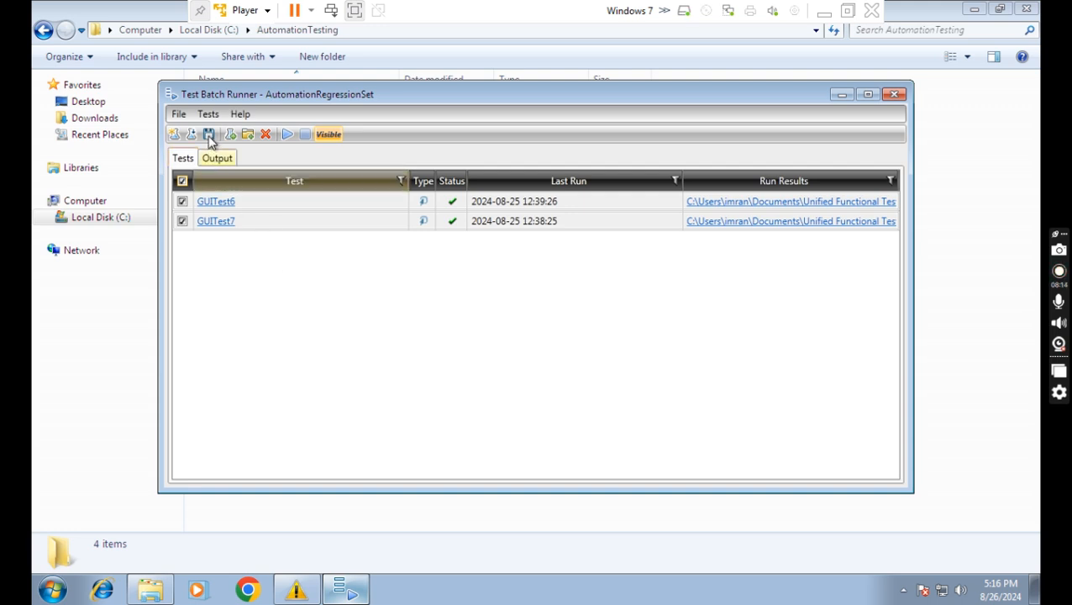
pyautogui.click(894, 95)
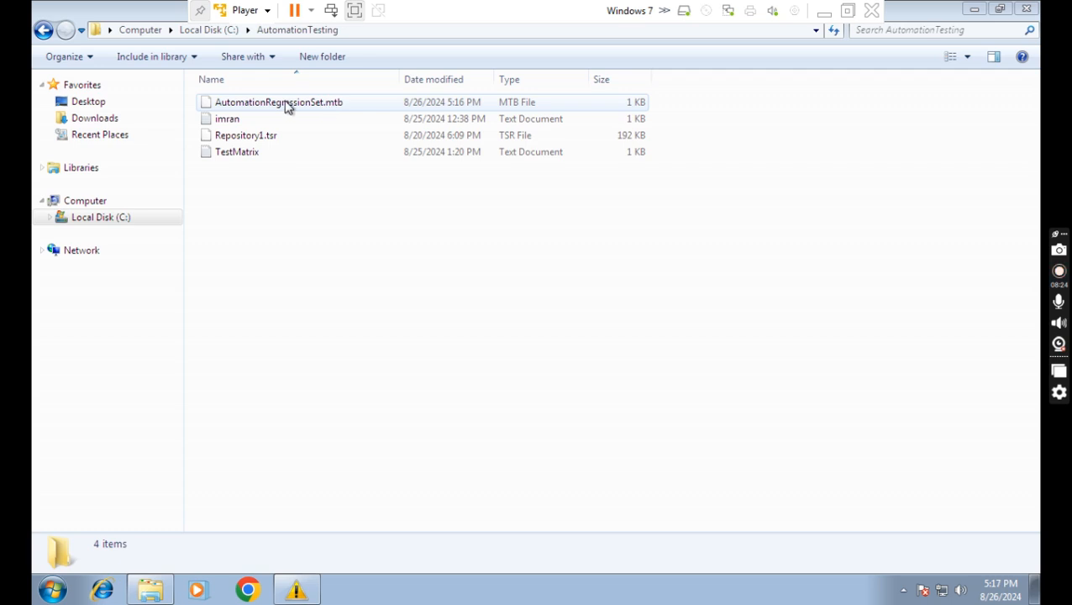
pyautogui.click(370, 30)
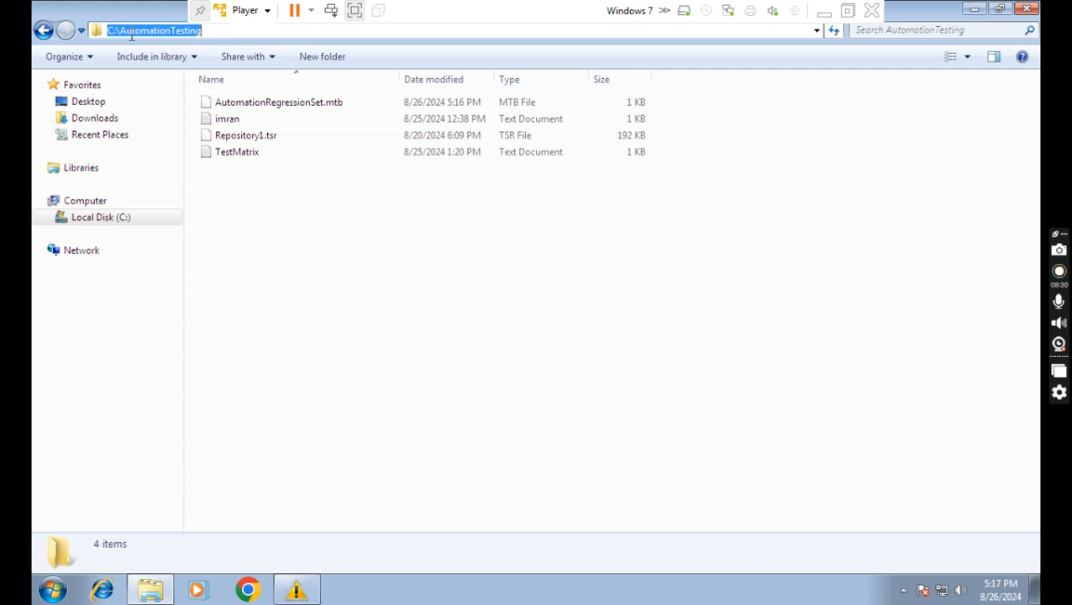
pyautogui.click(347, 281)
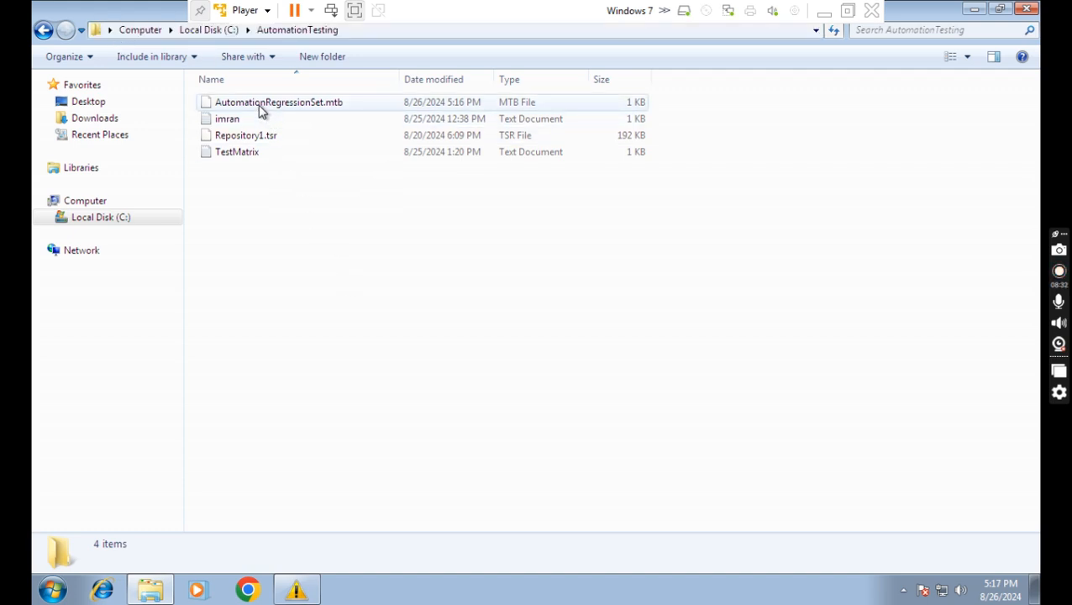
pyautogui.click(825, 12)
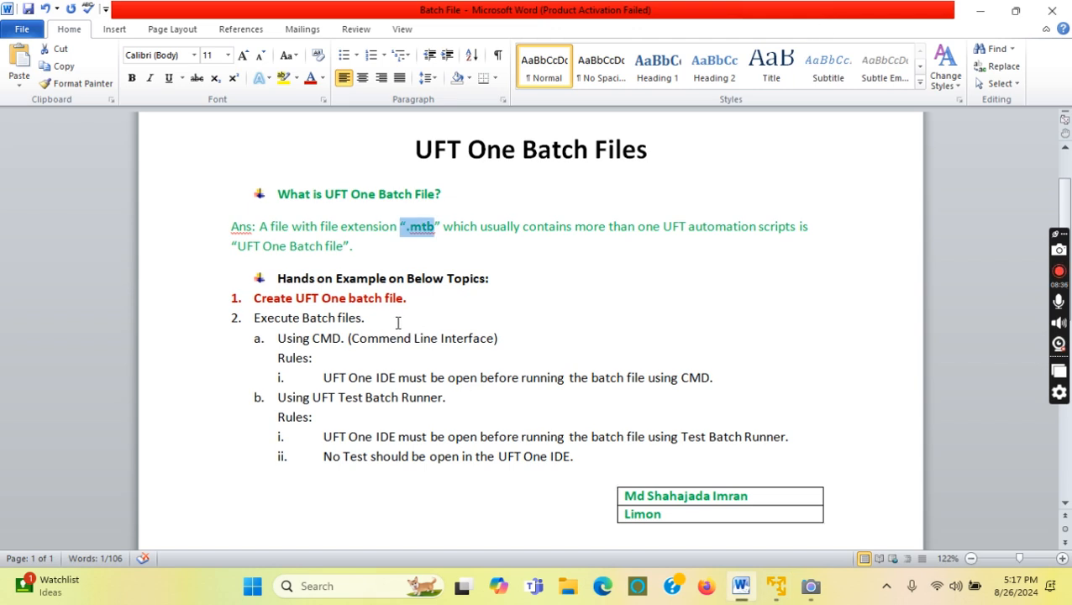
# Colour the line 'Create UFT One batch file.' green.
pyautogui.moveTo(412, 303); pyautogui.dragTo(255, 299)
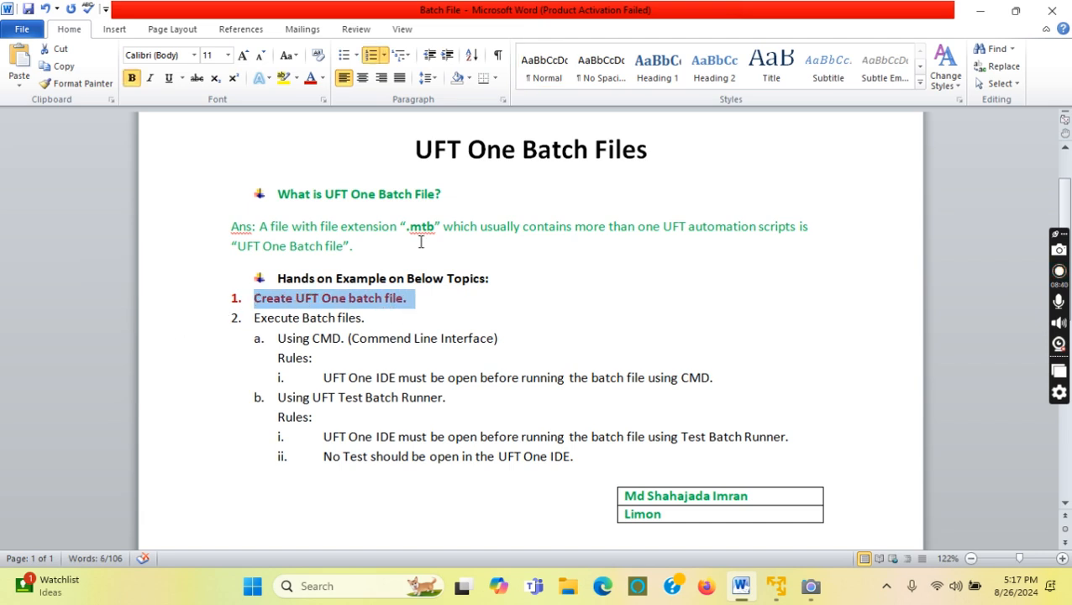
pyautogui.click(323, 78)
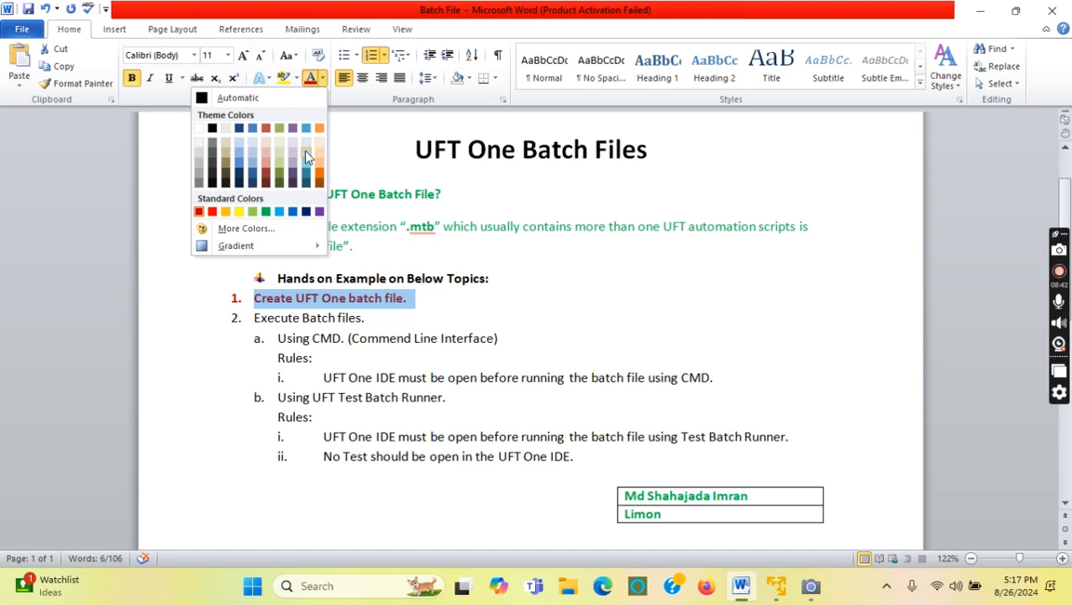
pyautogui.click(268, 213)
pyautogui.click(470, 309)
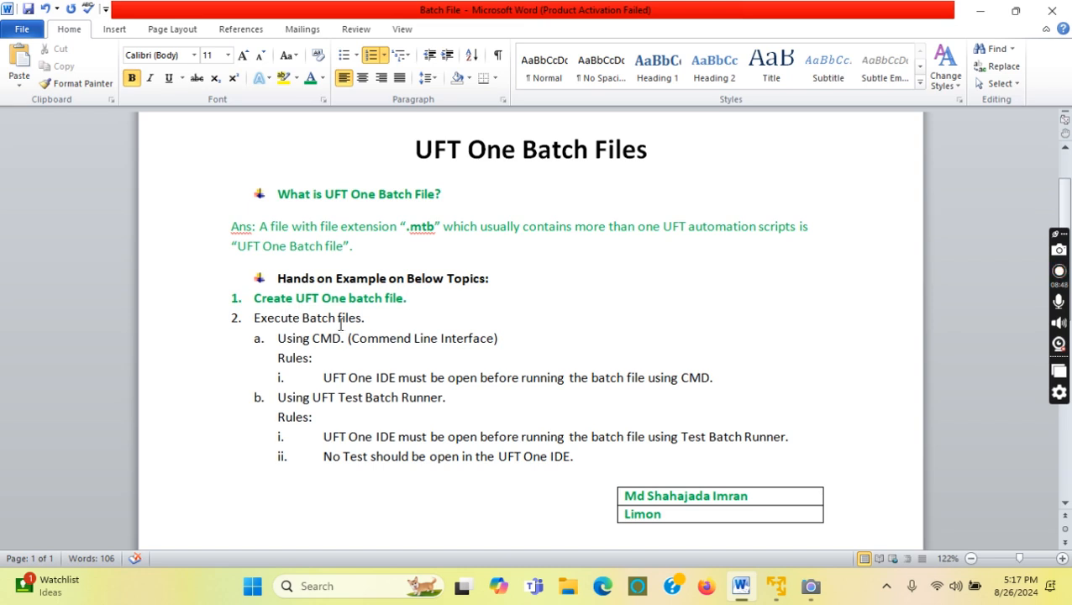
# Bold the Execute Batch files item with its Using CMD sub-item and first rule.
pyautogui.moveTo(254, 318); pyautogui.dragTo(350, 323)
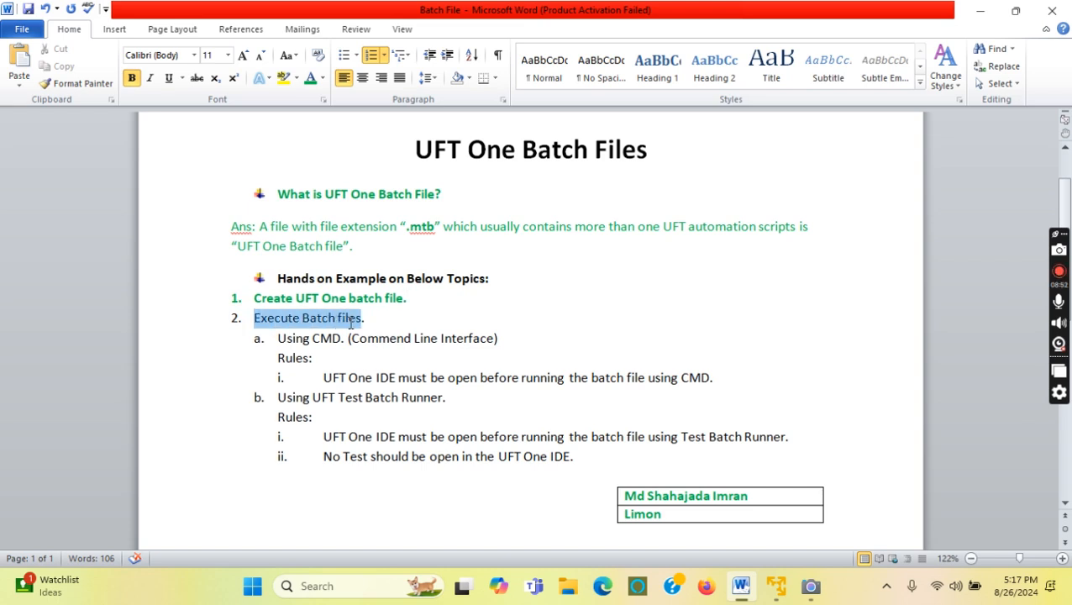
pyautogui.click(419, 319)
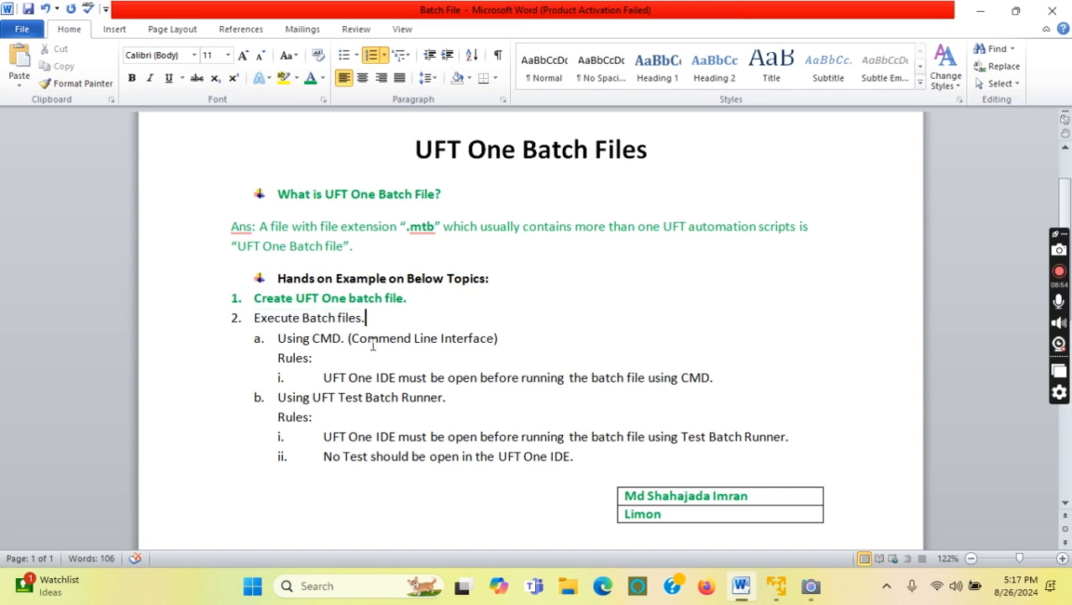
pyautogui.moveTo(319, 340); pyautogui.dragTo(341, 340)
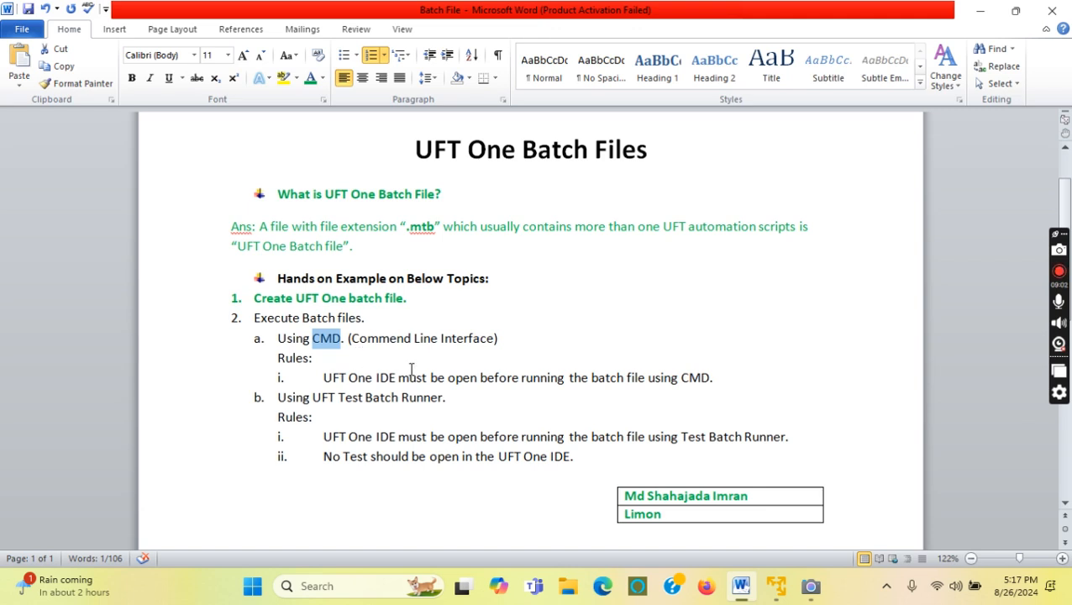
pyautogui.moveTo(327, 380); pyautogui.dragTo(621, 378)
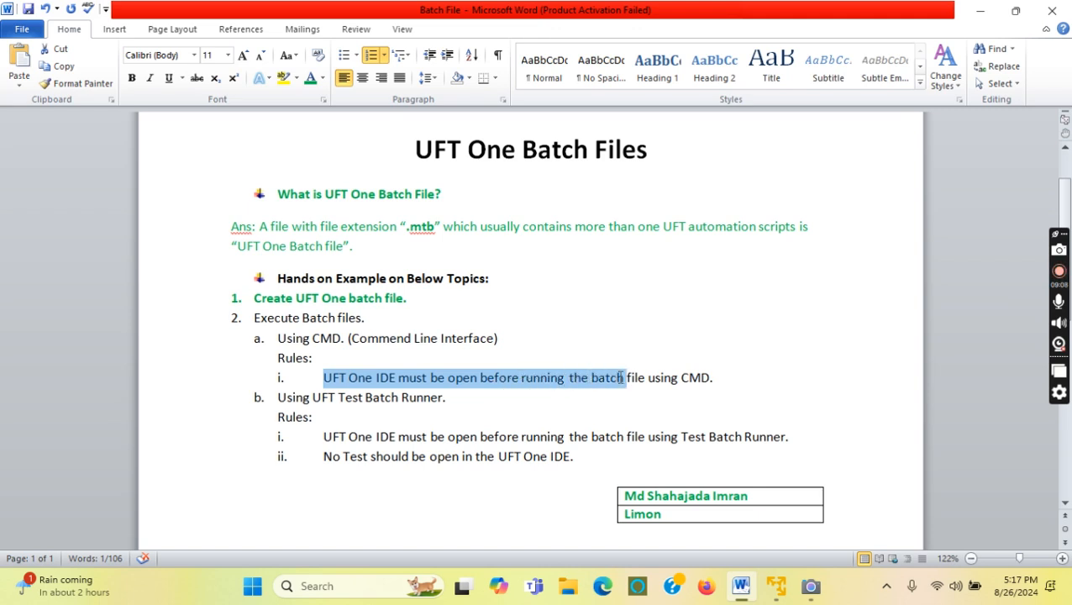
pyautogui.click(577, 400)
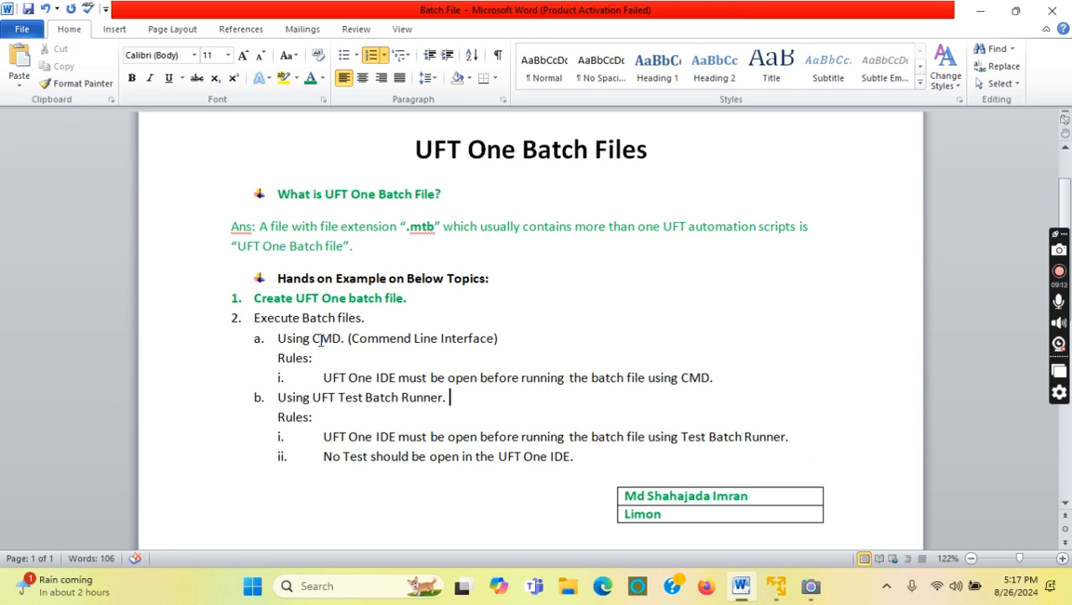
pyautogui.moveTo(317, 338); pyautogui.dragTo(494, 338)
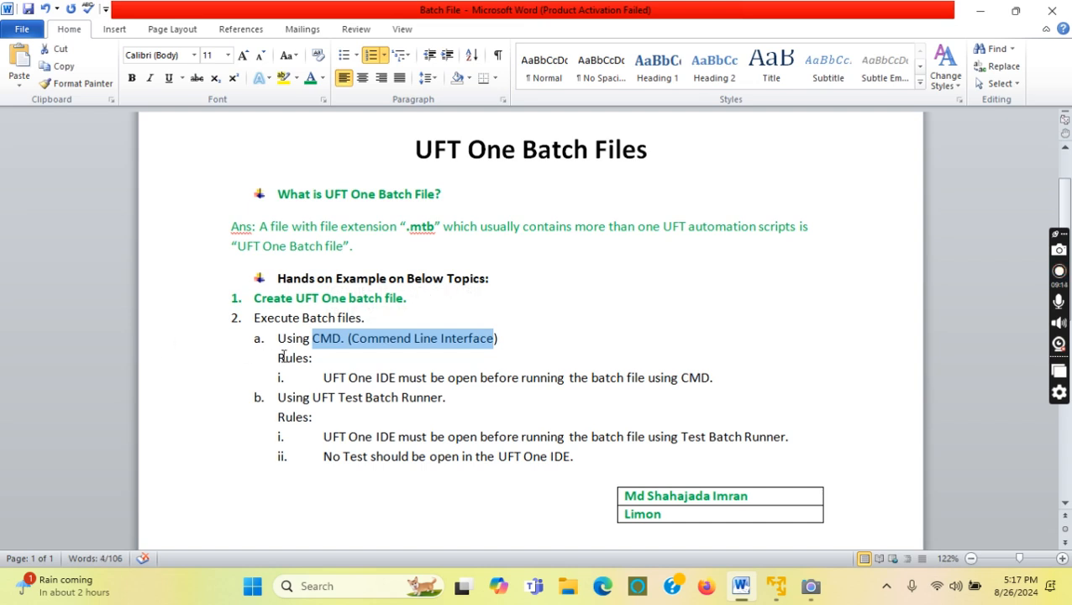
pyautogui.moveTo(716, 379); pyautogui.dragTo(262, 326)
pyautogui.hotkey('ctrl', 'b')
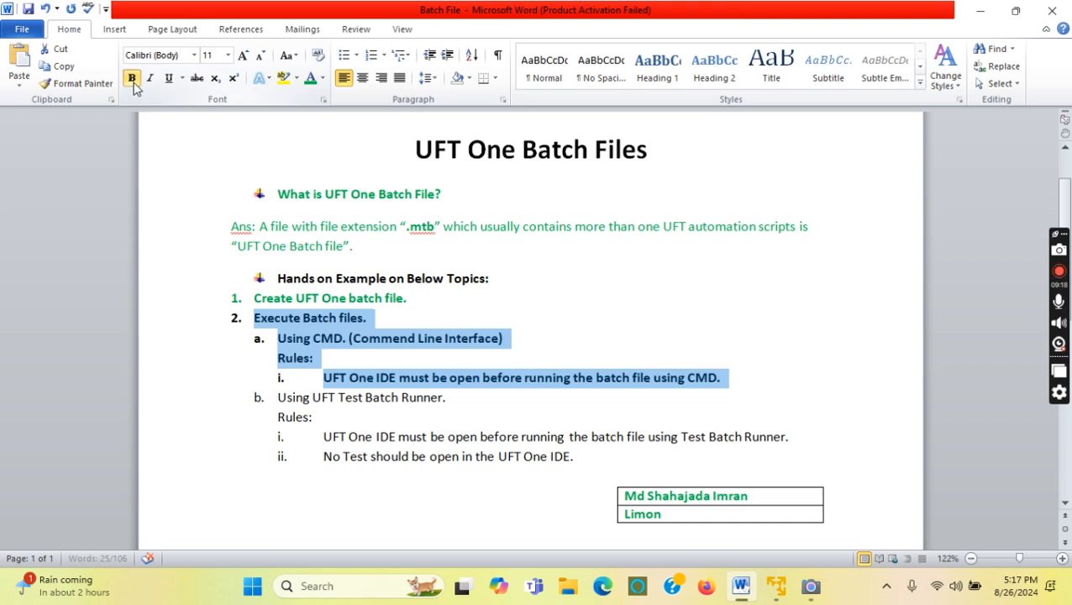
pyautogui.click(607, 336)
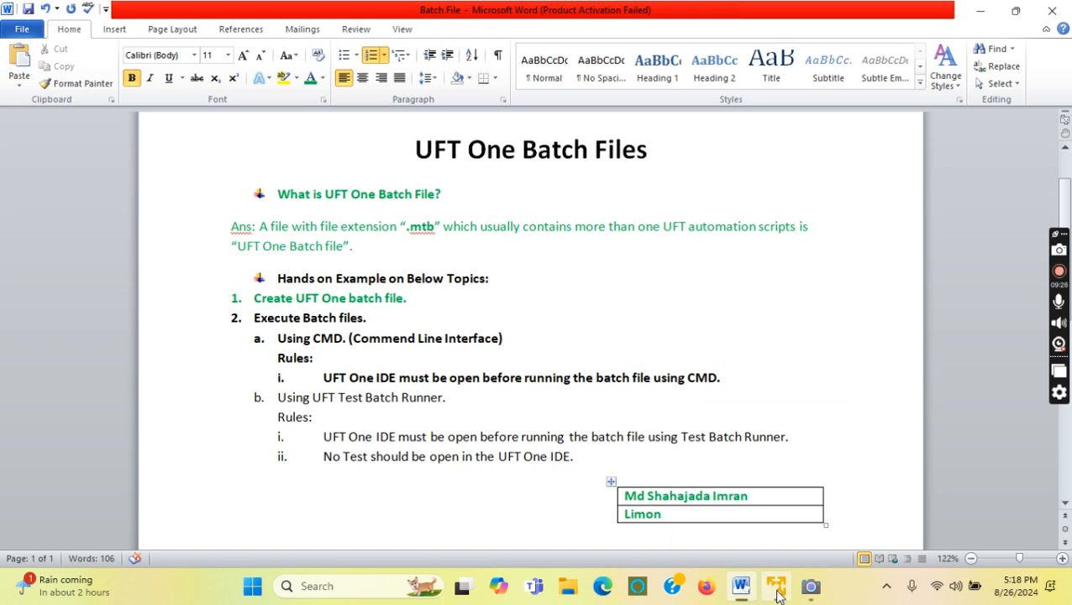
pyautogui.moveTo(778, 594)
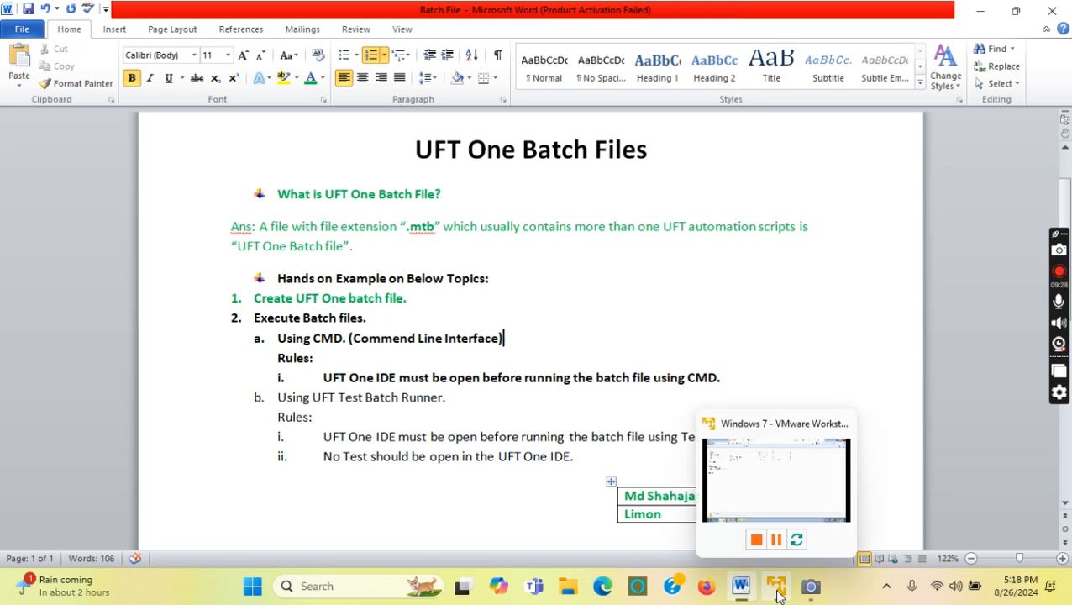
# Launch HP UFT 12.53 from the Windows 7 guest desktop, continuing past the license warning.
pyautogui.click(778, 594)
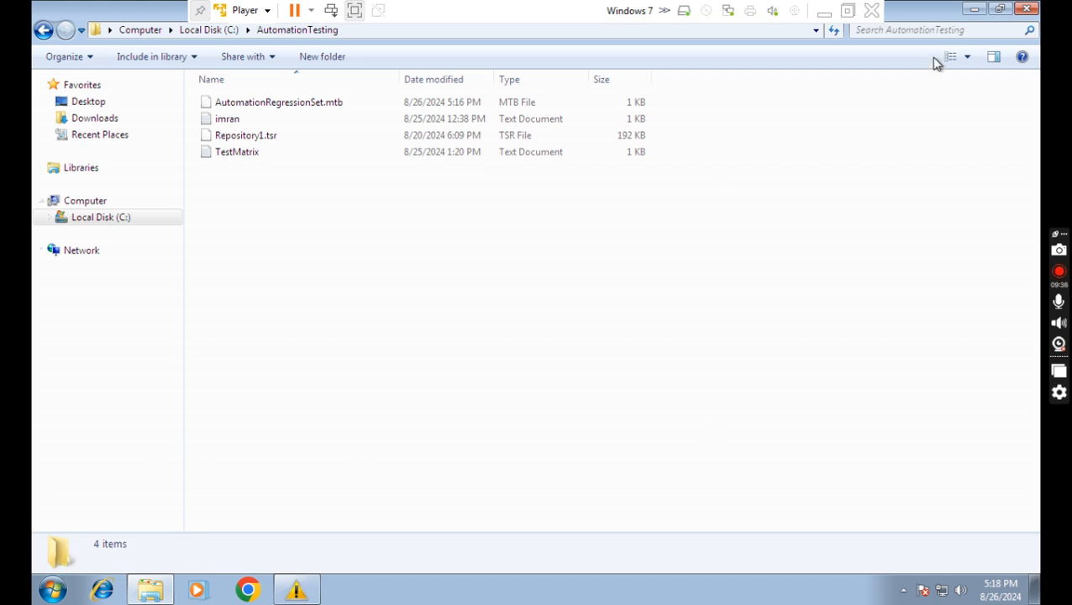
pyautogui.click(974, 10)
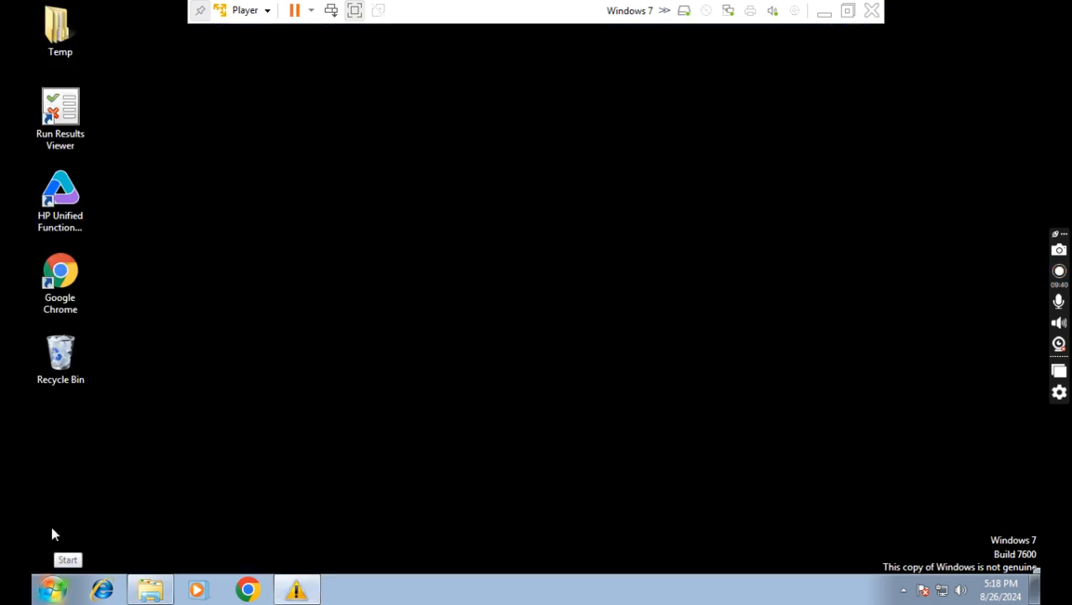
pyautogui.doubleClick(71, 197)
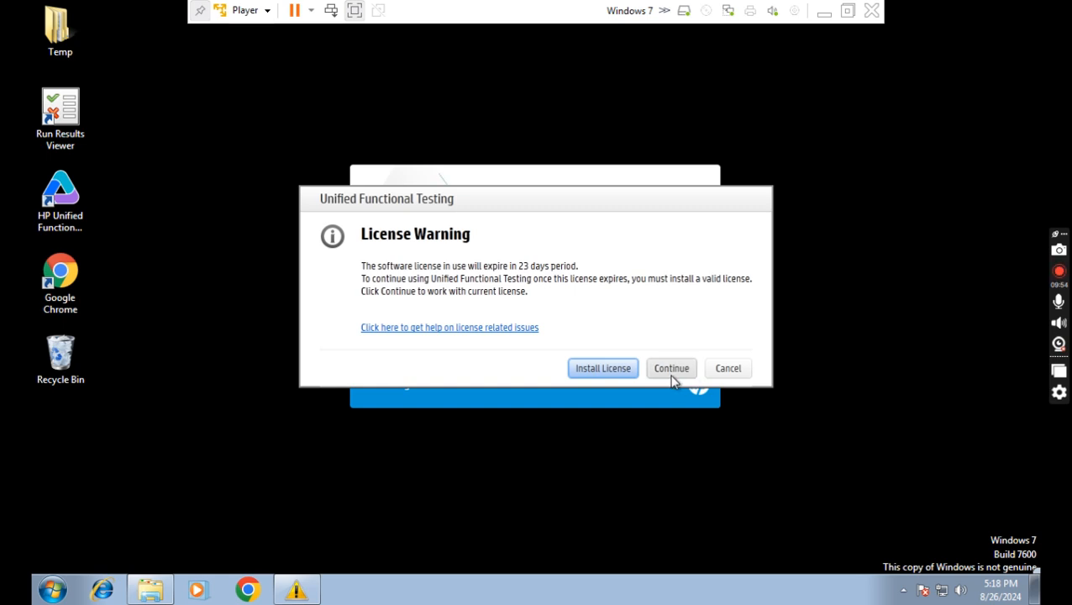
pyautogui.click(671, 376)
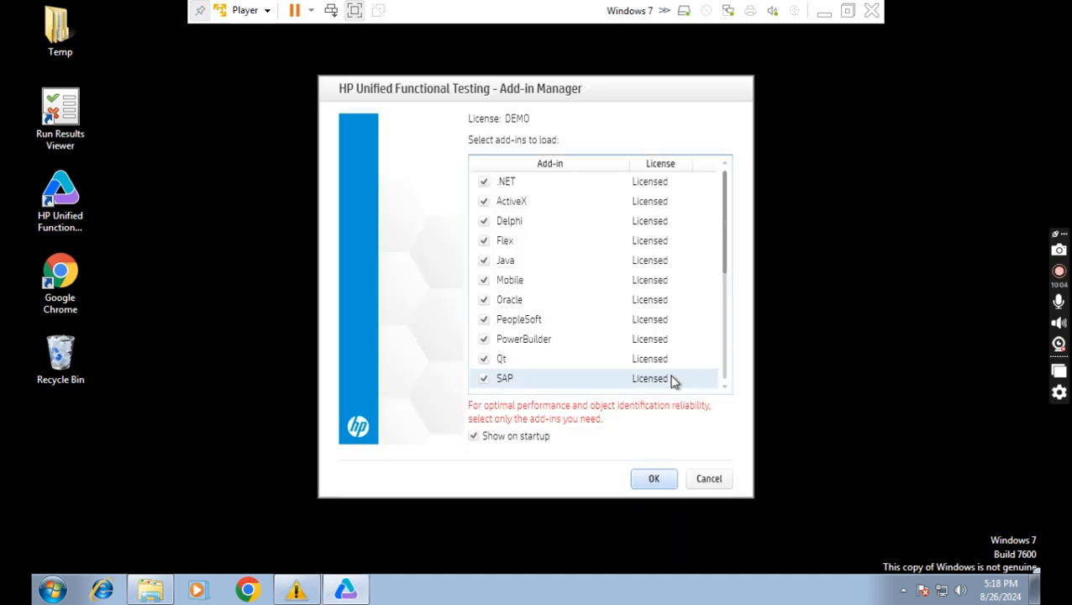
pyautogui.scroll(-4, 651, 248)
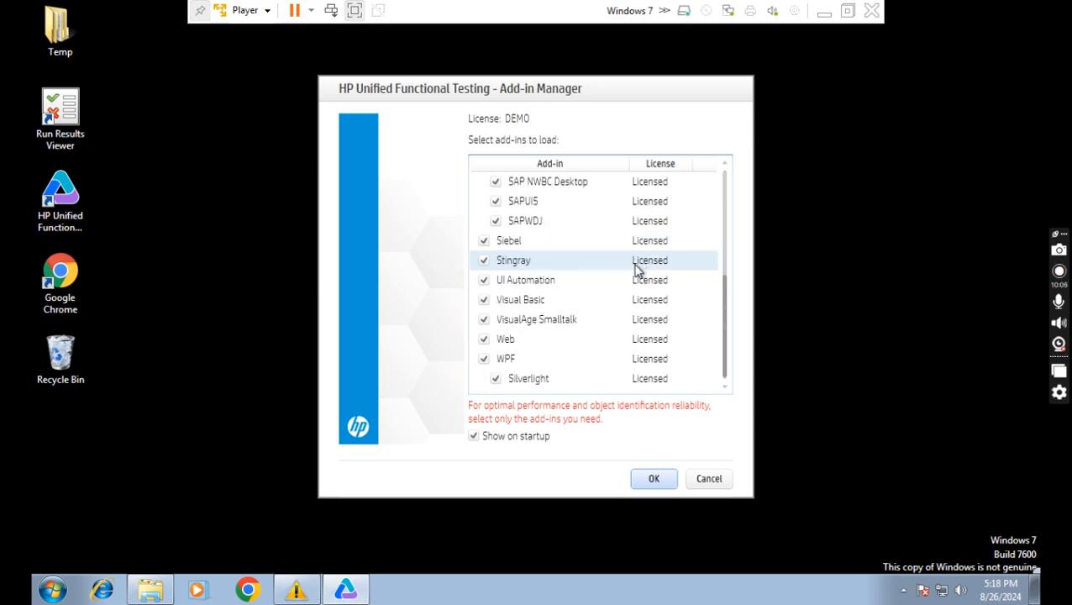
pyautogui.scroll(4, 613, 349)
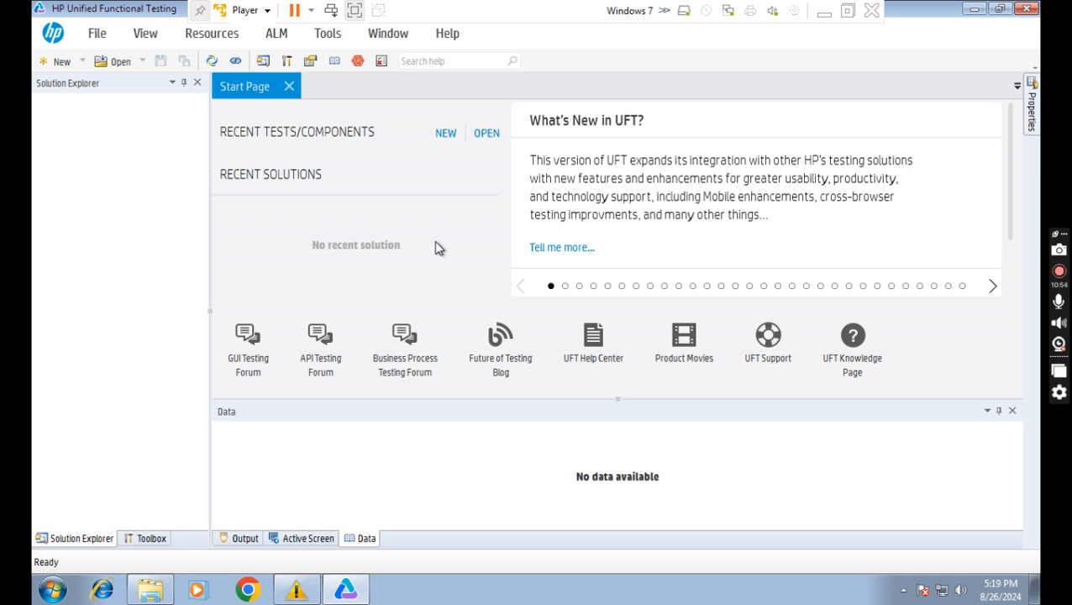
# Open the GUITest6 test from the UFT Start Page.
pyautogui.click(488, 136)
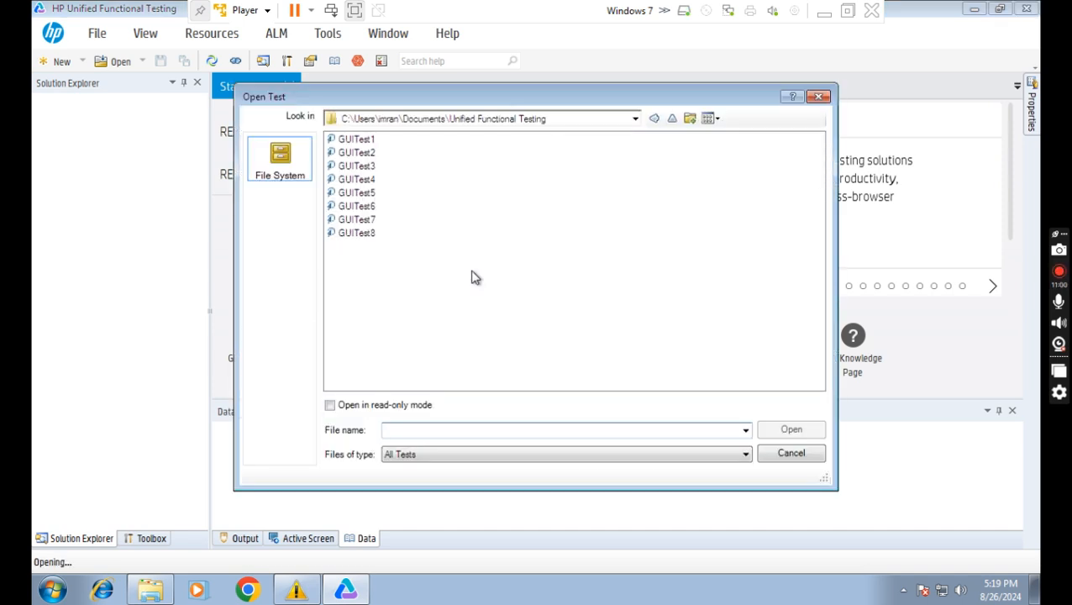
pyautogui.click(364, 209)
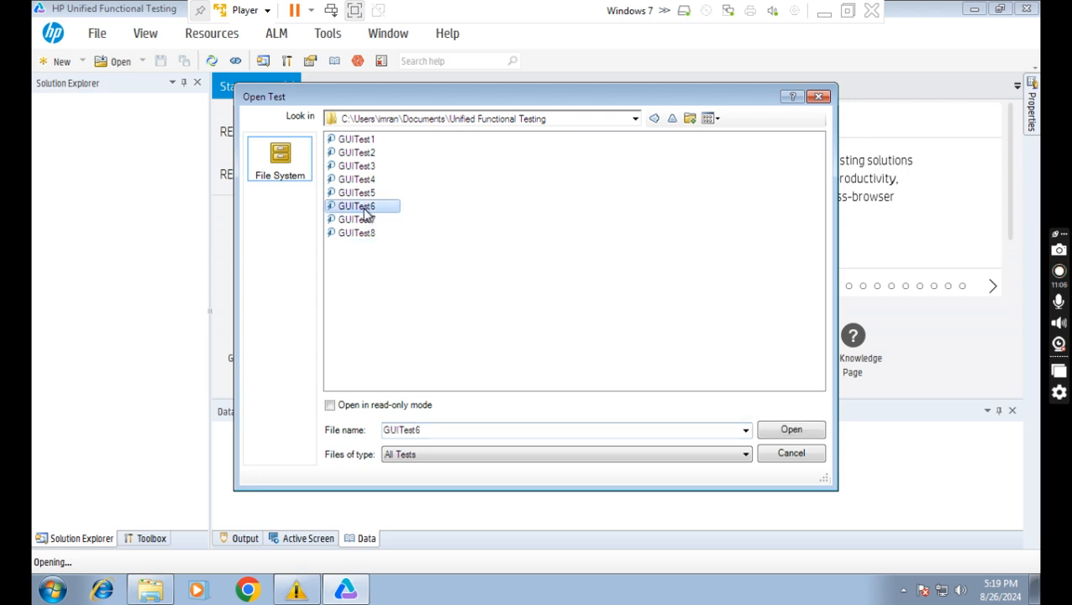
pyautogui.click(792, 431)
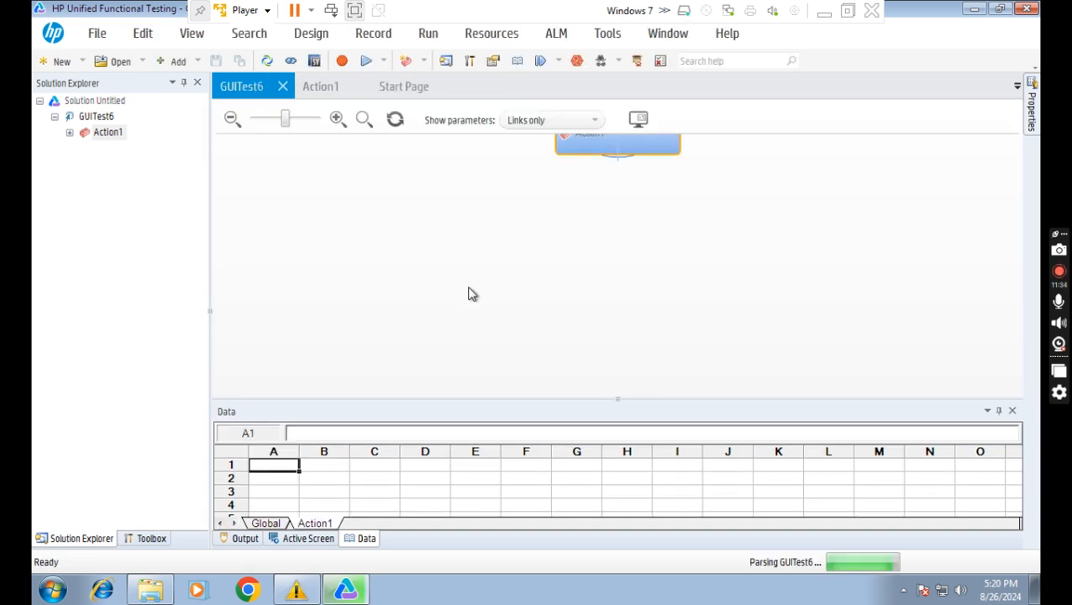
# Show GUITest6's Action1 script, highlighting the lines that close and relaunch FlightsGUI.exe.
pyautogui.click(323, 87)
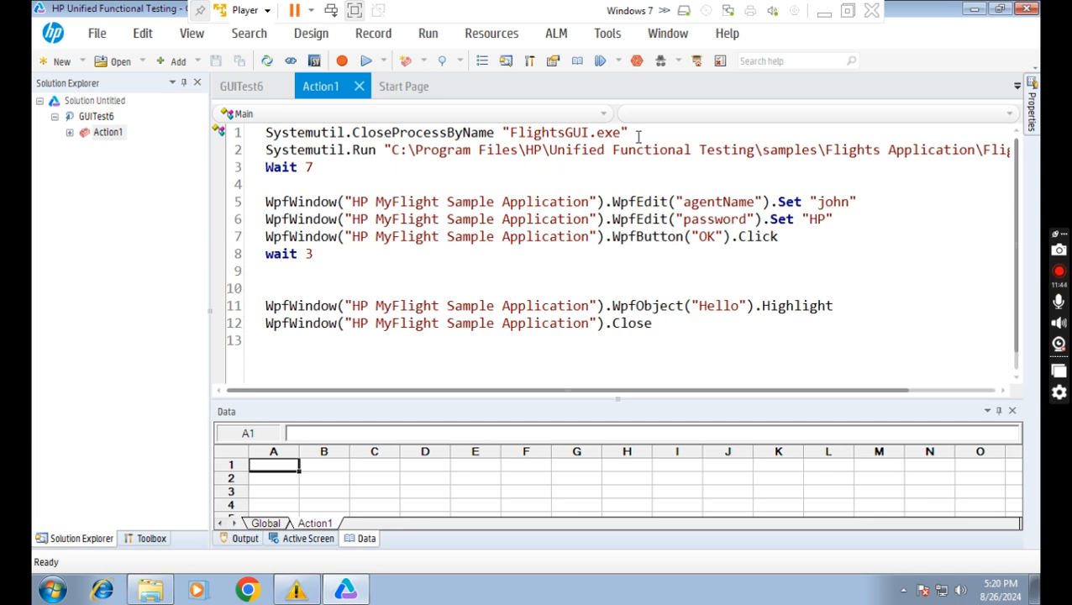
pyautogui.tripleClick(268, 132)
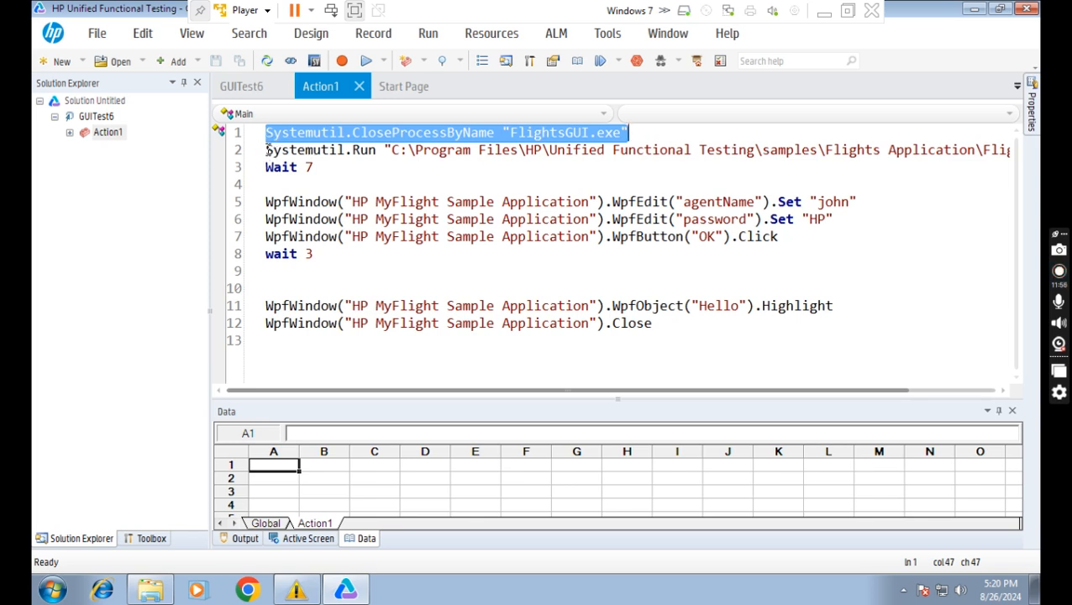
pyautogui.click(267, 150)
pyautogui.hotkey('shift', 'End')
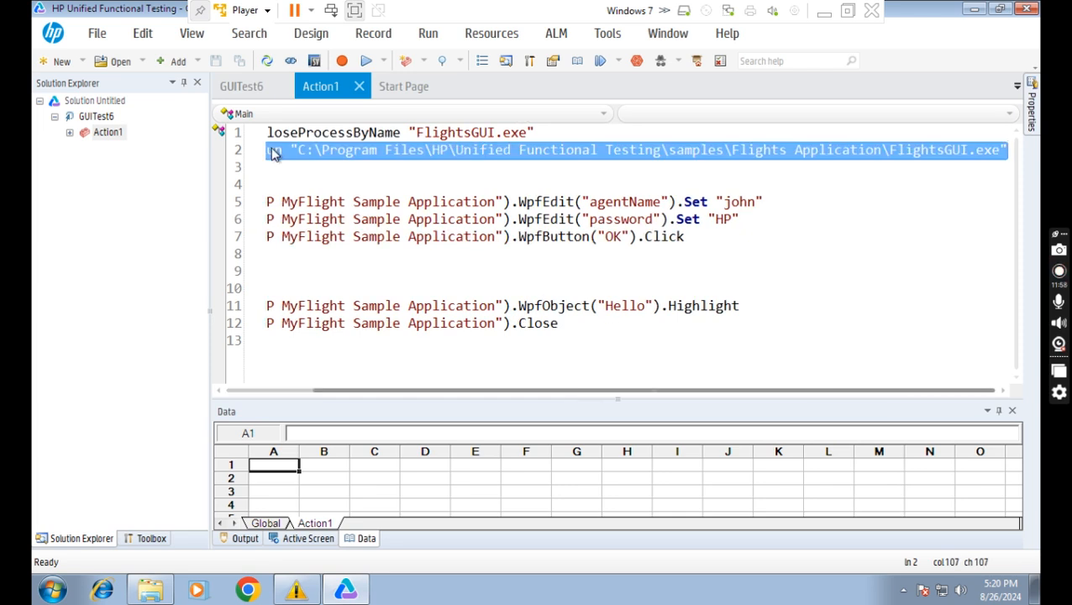
# Highlight the login steps on lines 5-8 and the Hello object line, then bring up Start.
pyautogui.moveTo(490, 389); pyautogui.dragTo(298, 390)
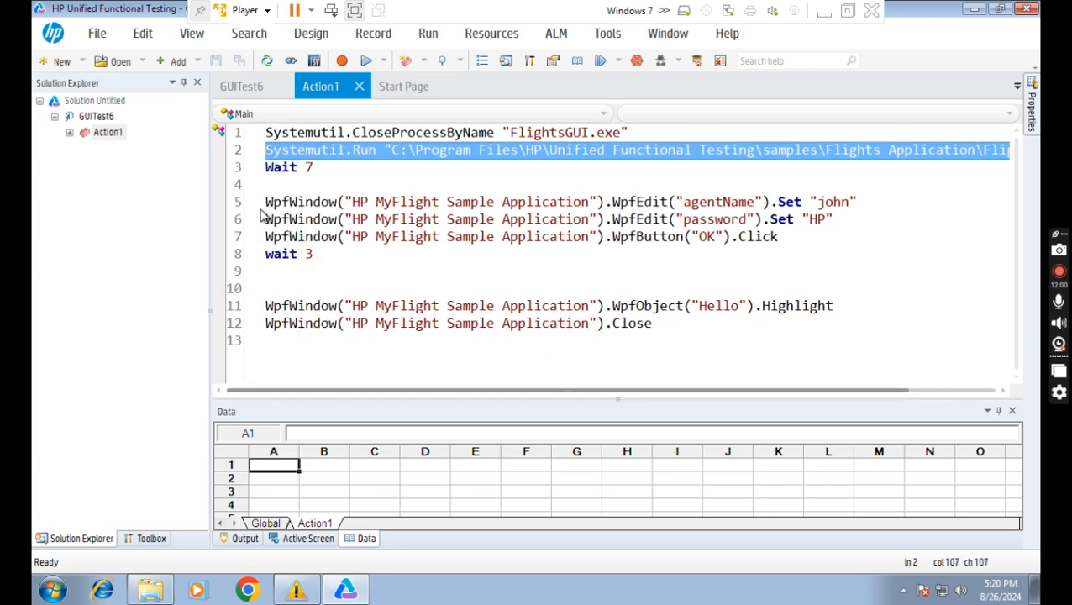
pyautogui.moveTo(265, 202); pyautogui.dragTo(315, 254)
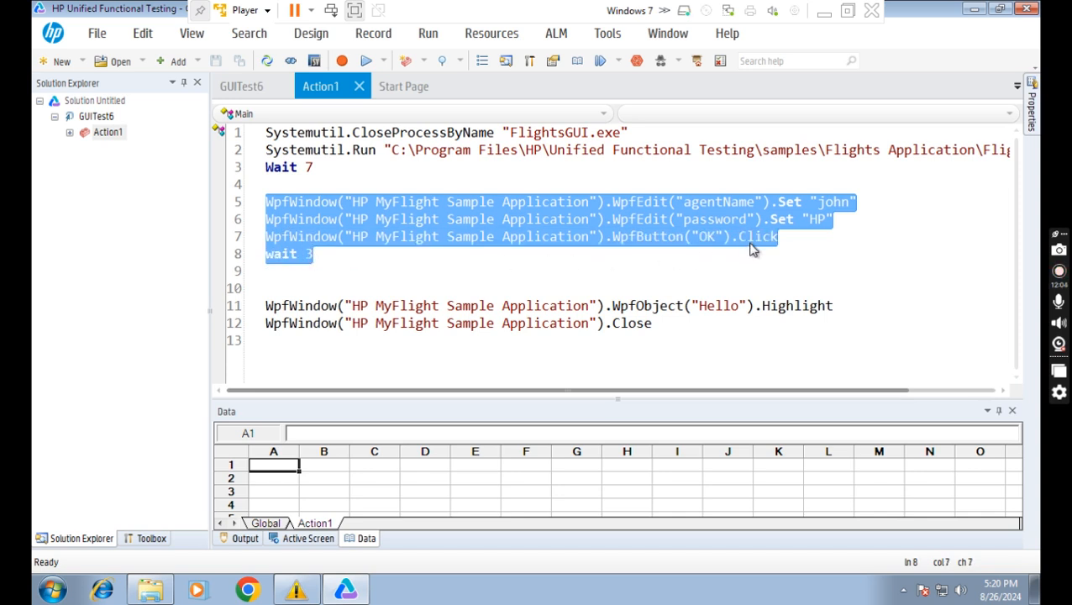
pyautogui.click(266, 306)
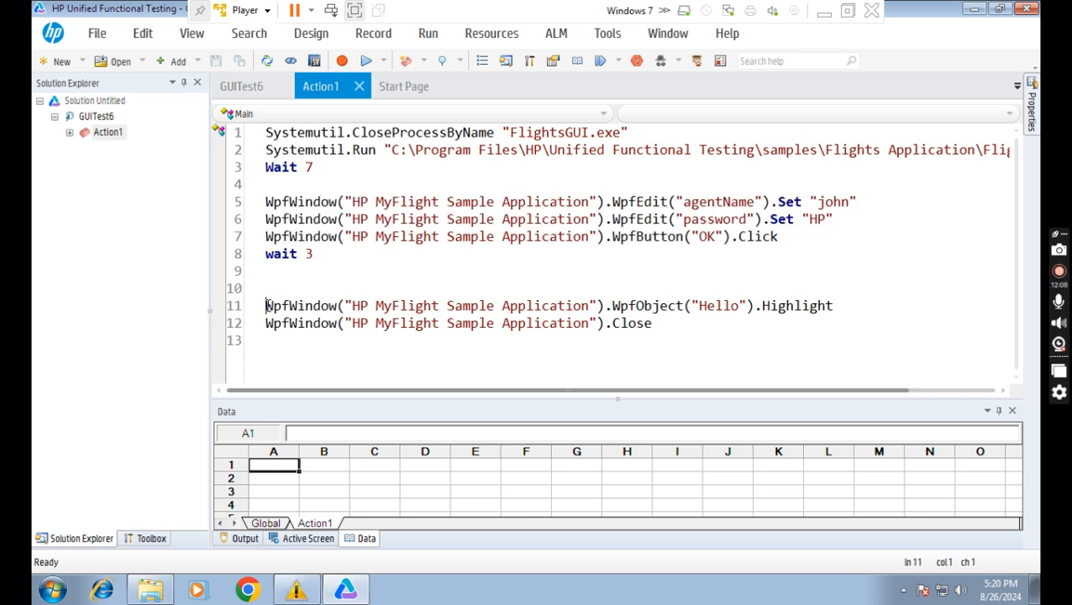
pyautogui.moveTo(266, 306); pyautogui.dragTo(750, 306)
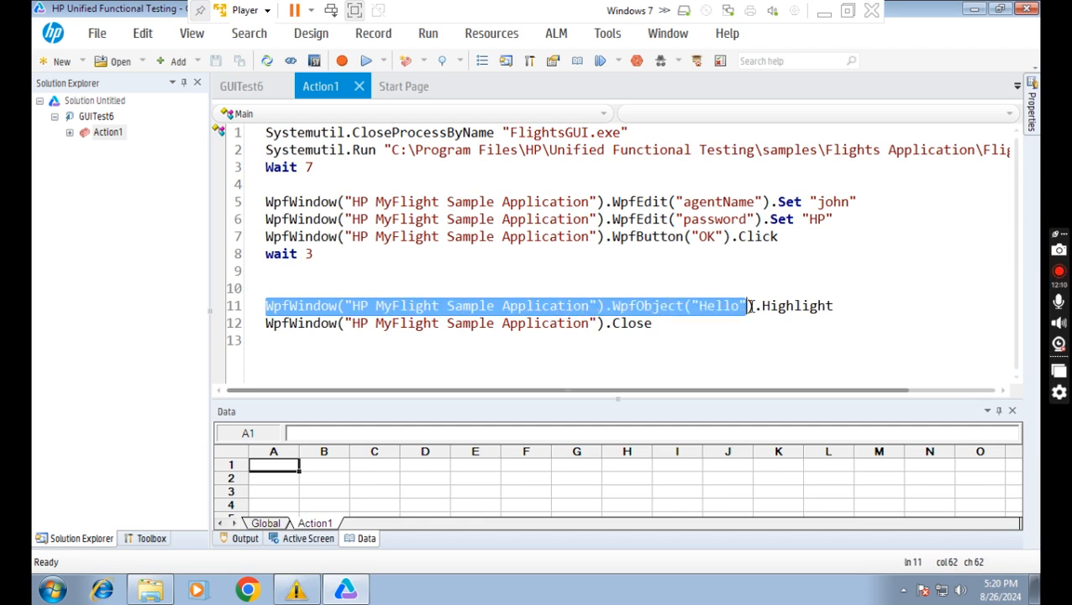
pyautogui.click(55, 590)
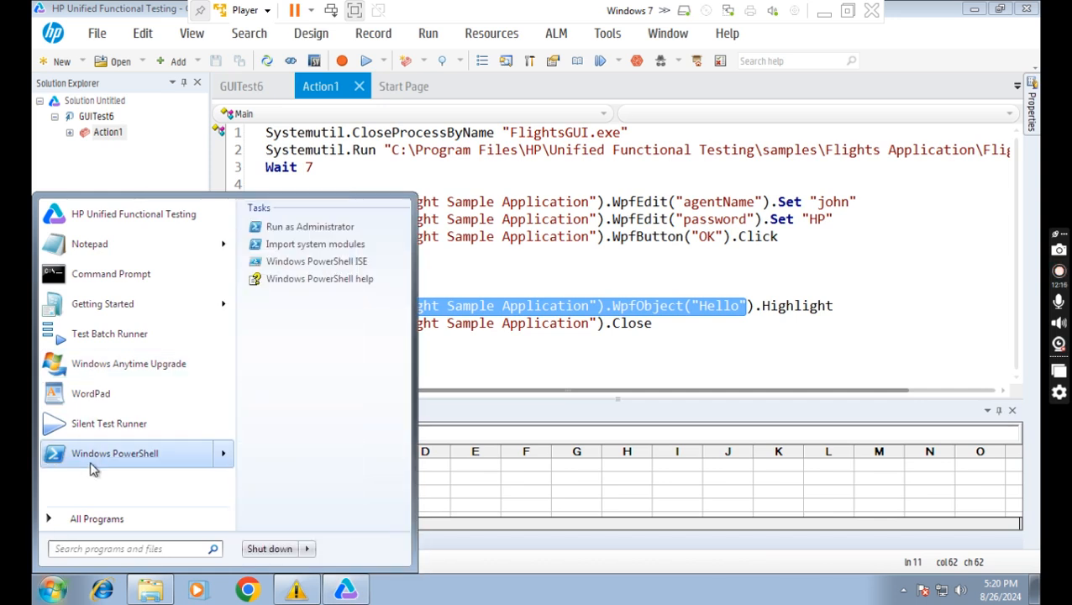
# Launch Flight GUI from All Programs > HP Software > HP Unified Functional Testing > Sample Applications.
pyautogui.click(105, 521)
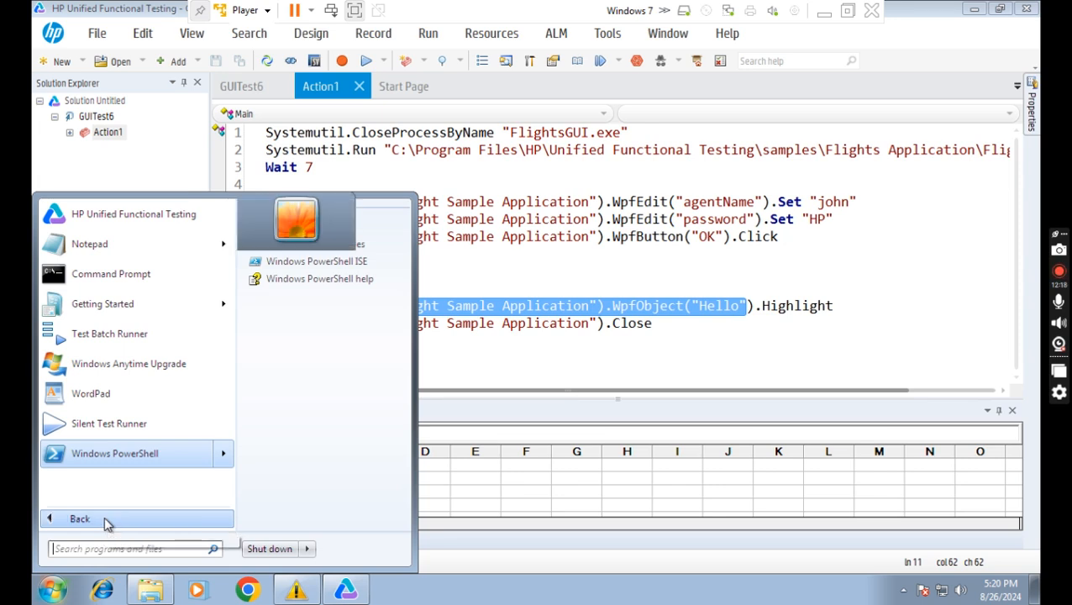
pyautogui.click(105, 521)
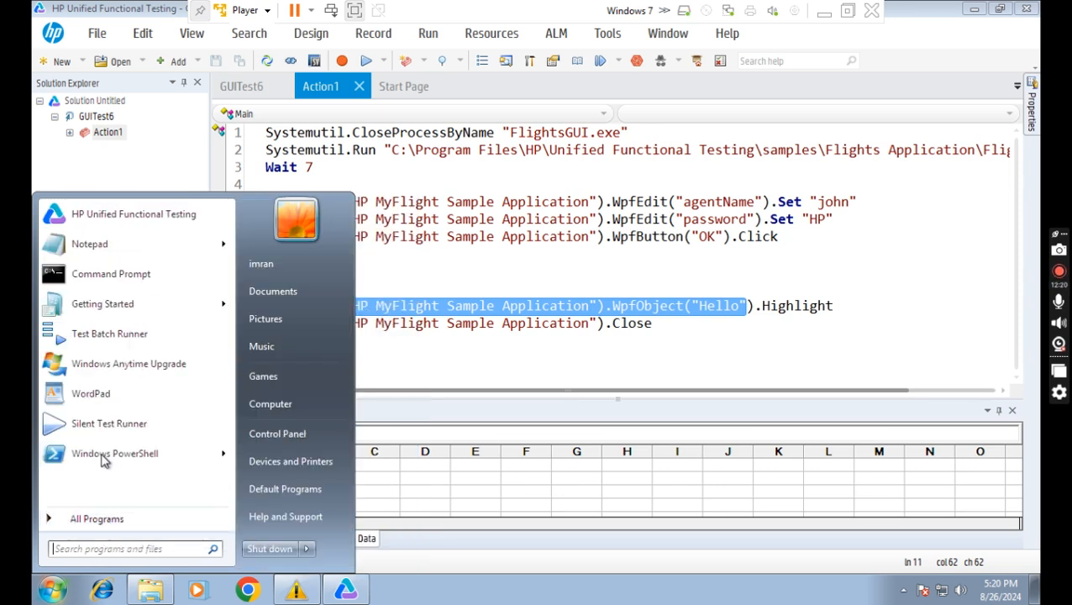
pyautogui.moveTo(99, 462)
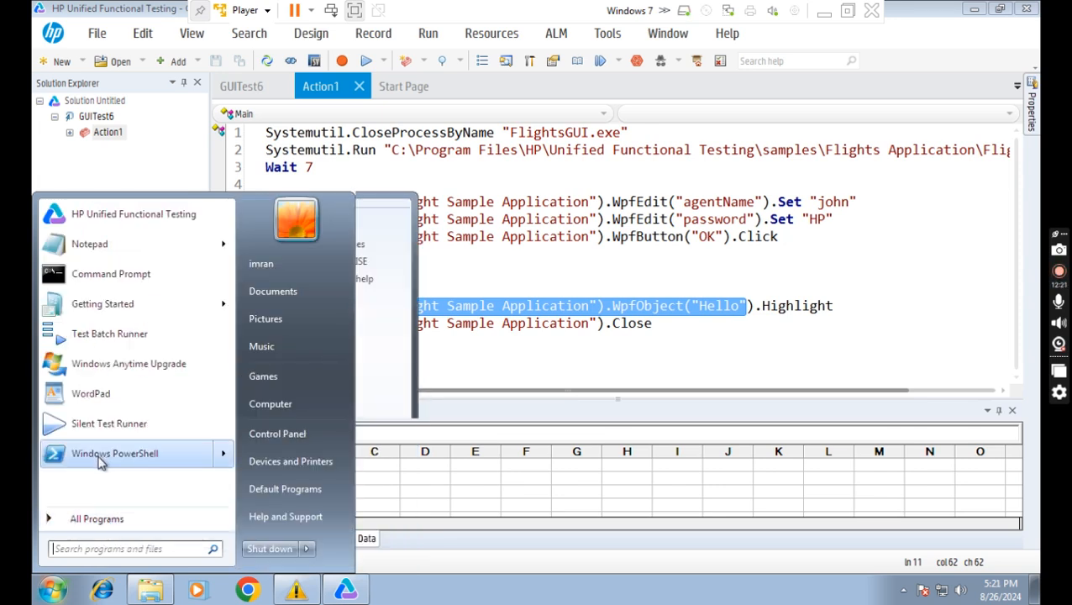
pyautogui.click(99, 522)
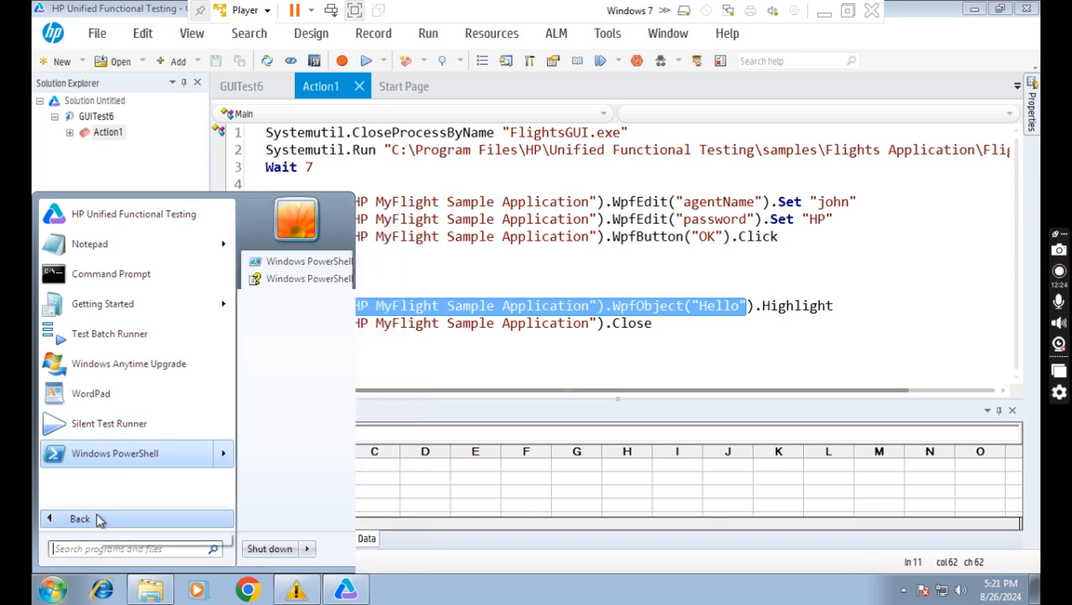
pyautogui.click(99, 522)
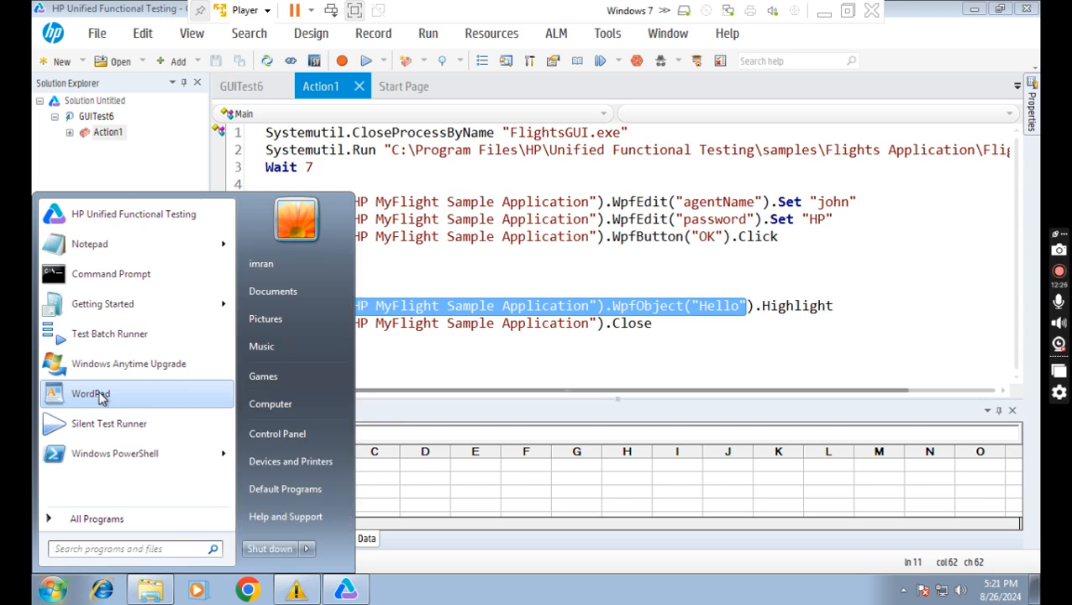
pyautogui.click(52, 521)
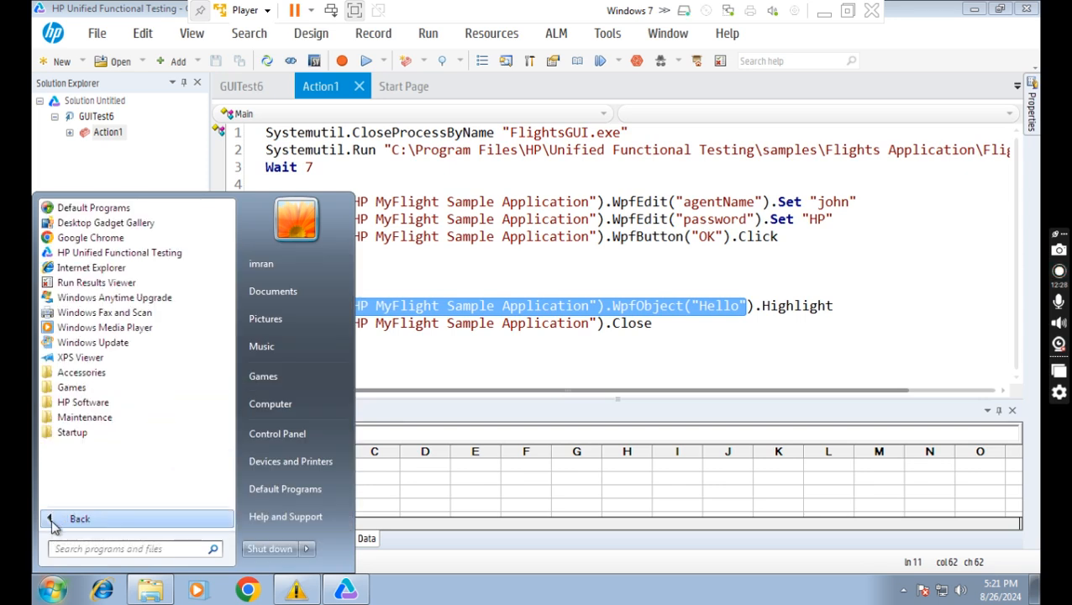
pyautogui.click(80, 404)
pyautogui.click(85, 417)
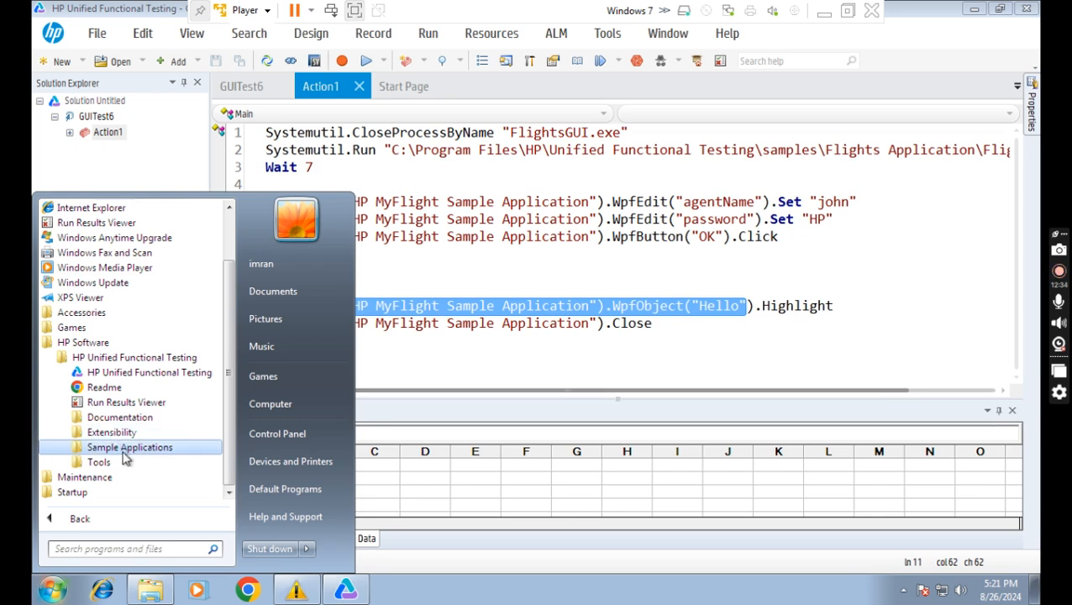
pyautogui.click(125, 448)
pyautogui.scroll(-1, 125, 459)
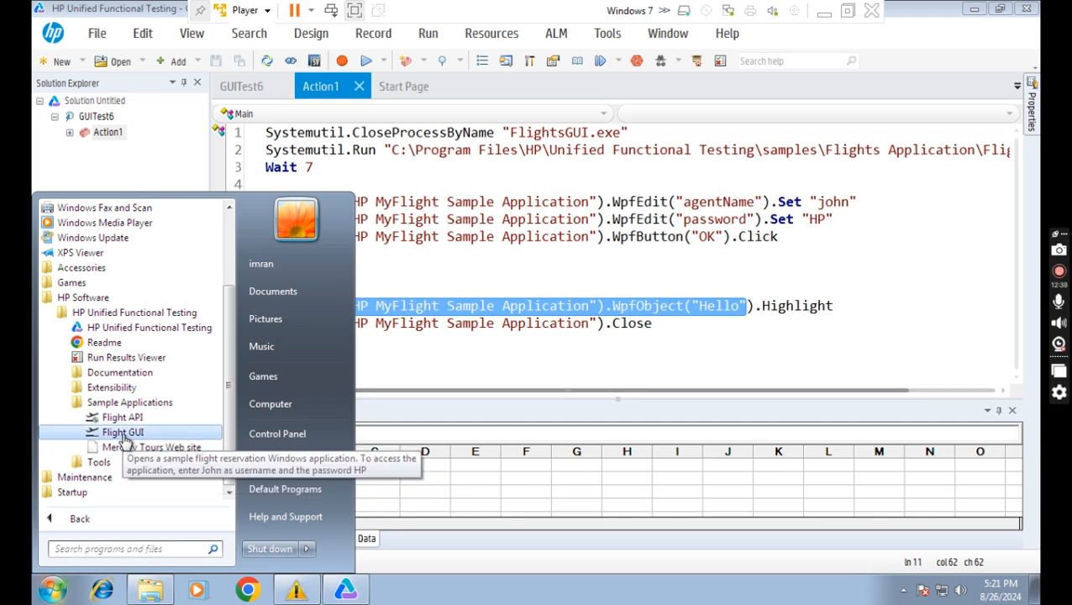
pyautogui.click(124, 434)
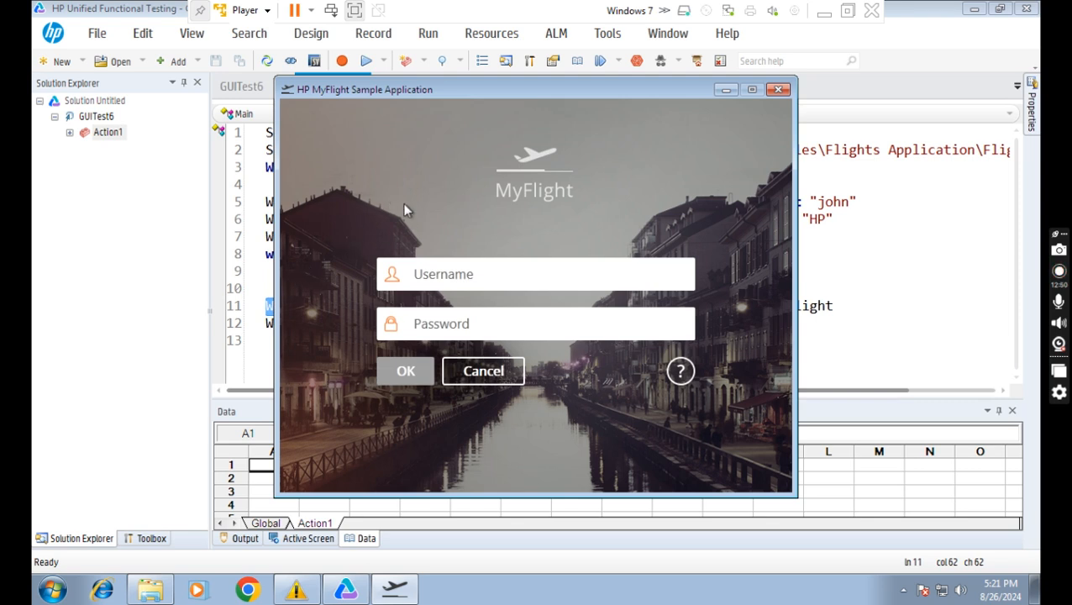
# Log in to MyFlight with the sample agent's username and password.
pyautogui.moveTo(453, 93); pyautogui.dragTo(516, 89)
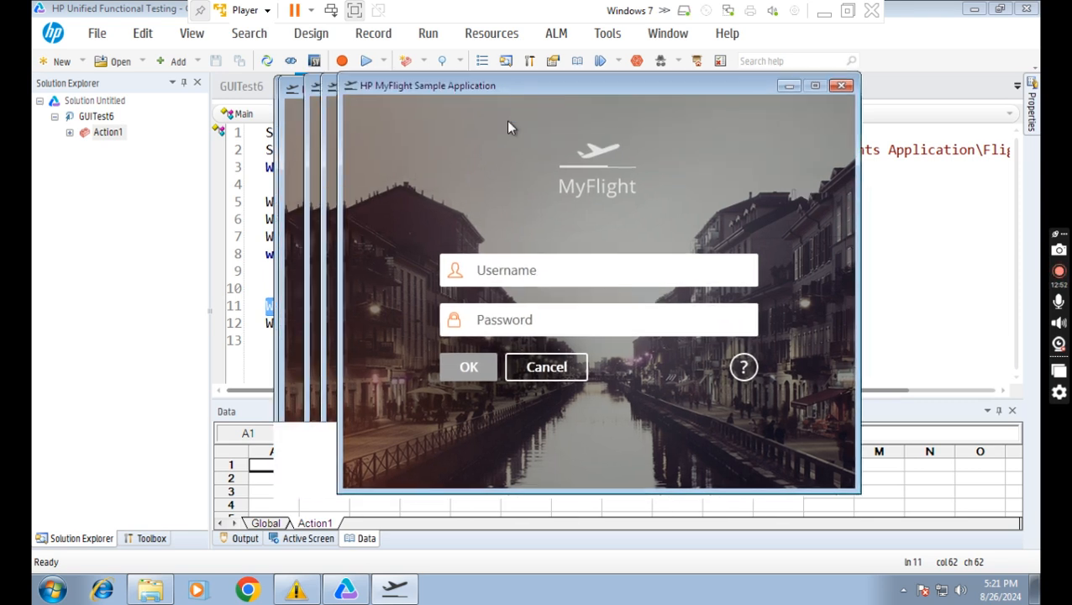
pyautogui.click(538, 270)
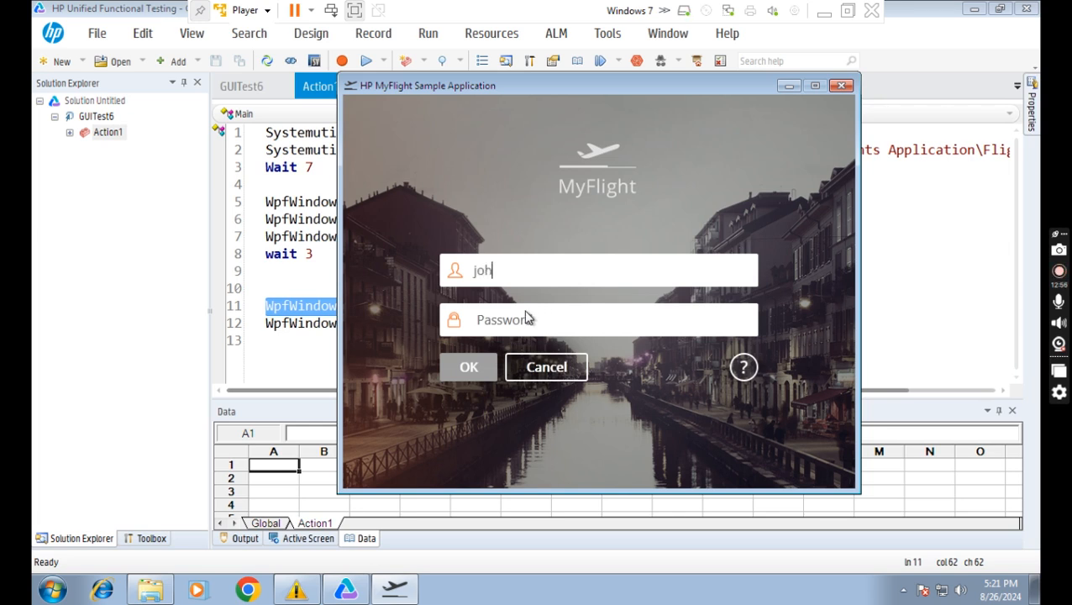
pyautogui.click(527, 317)
pyautogui.write('hp')
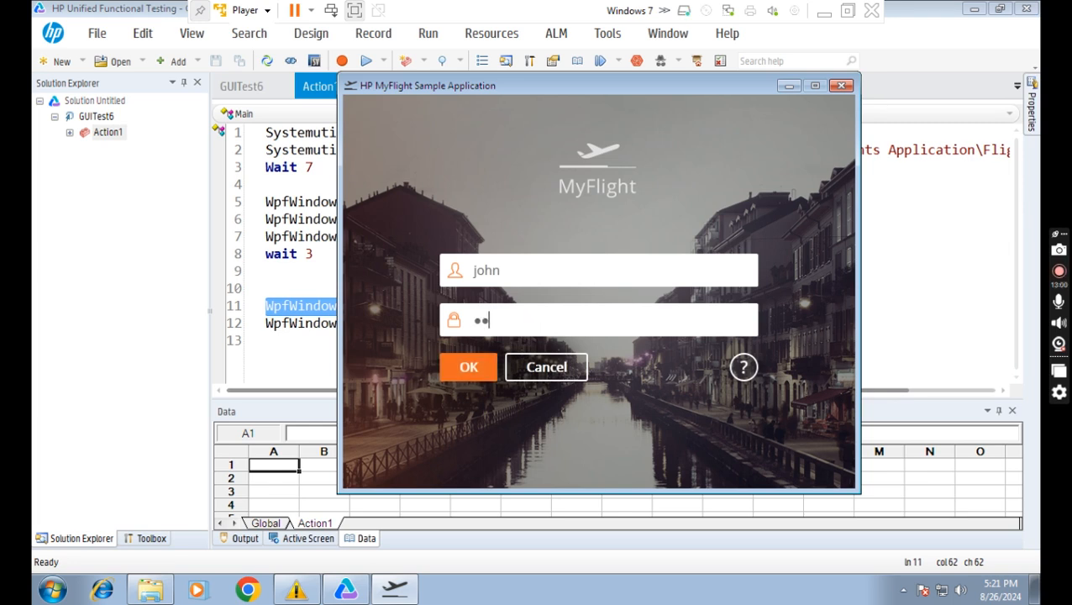
pyautogui.click(468, 370)
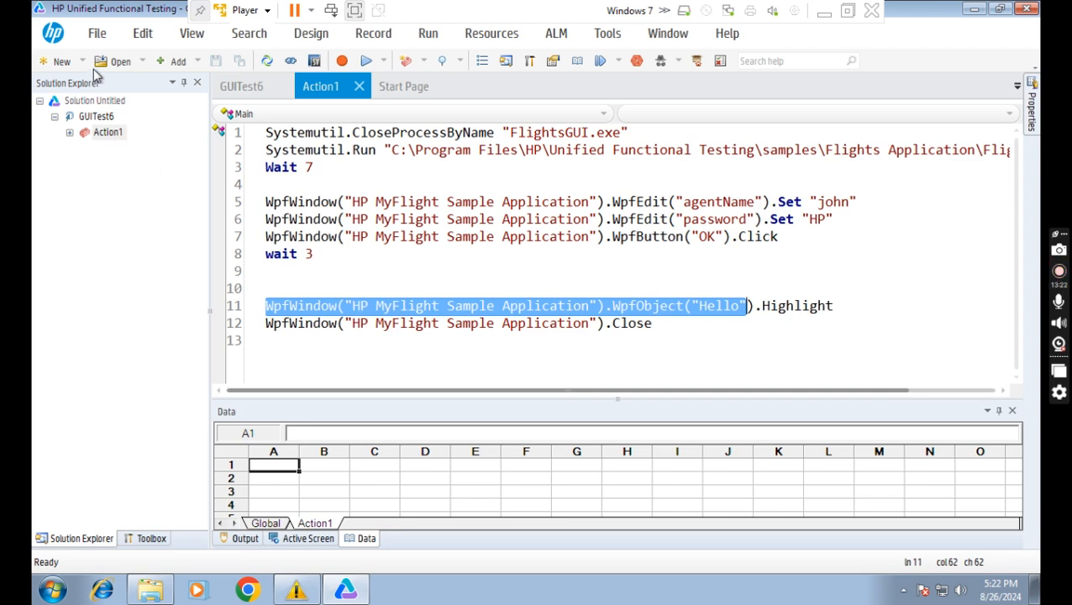
# Open the GUITest7 test through Open > Open Test.
pyautogui.click(142, 62)
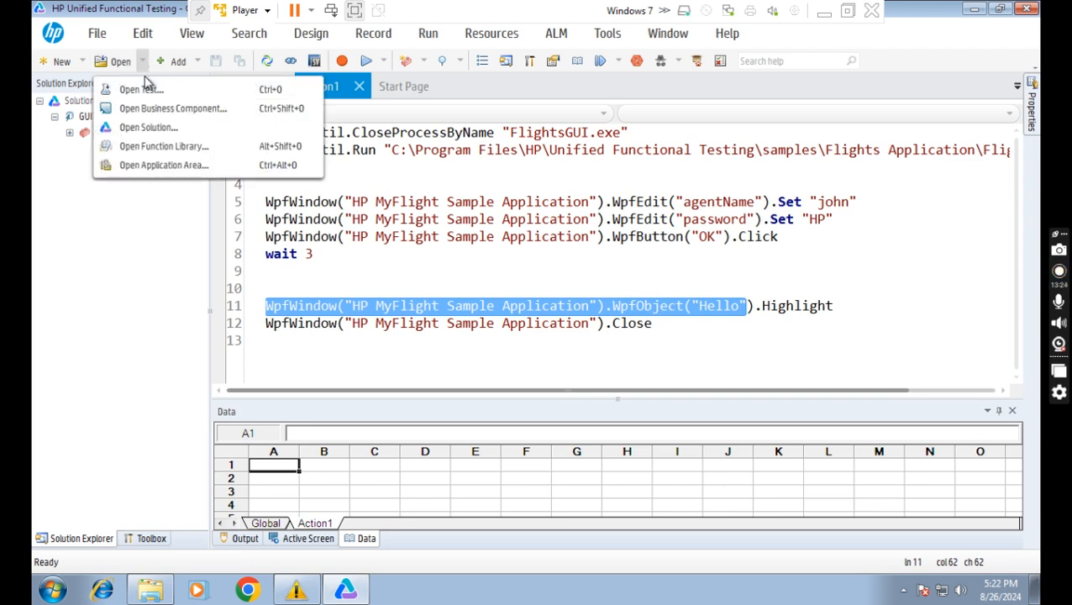
pyautogui.click(143, 90)
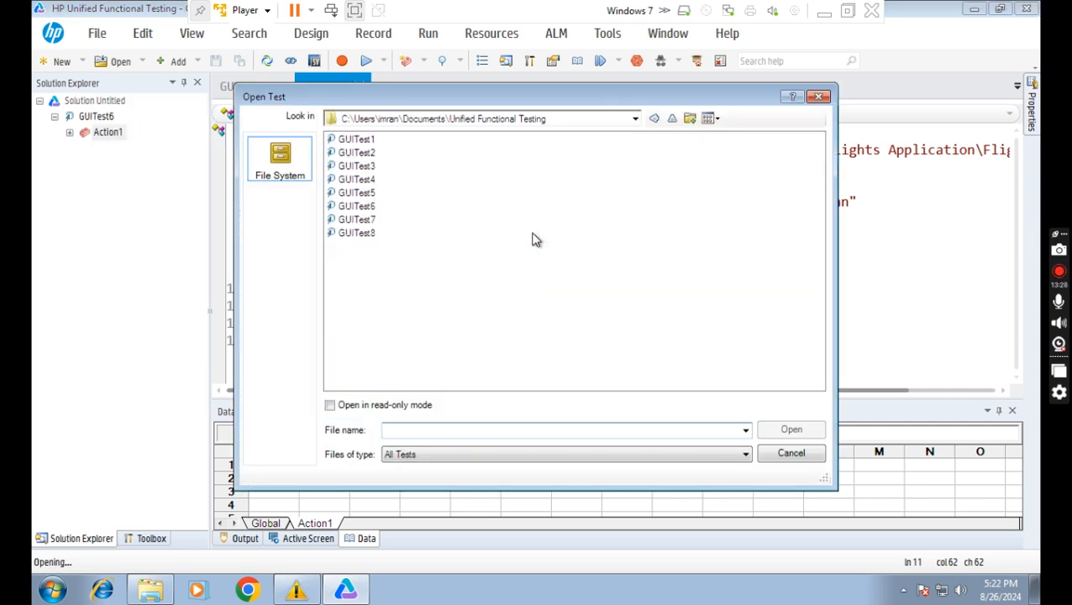
pyautogui.click(370, 220)
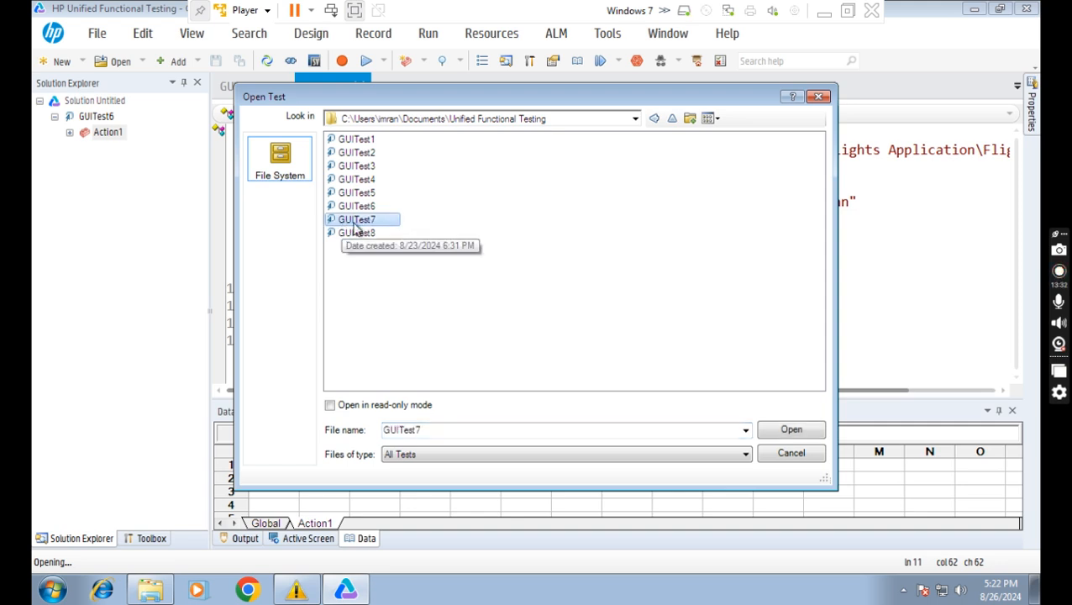
pyautogui.click(795, 432)
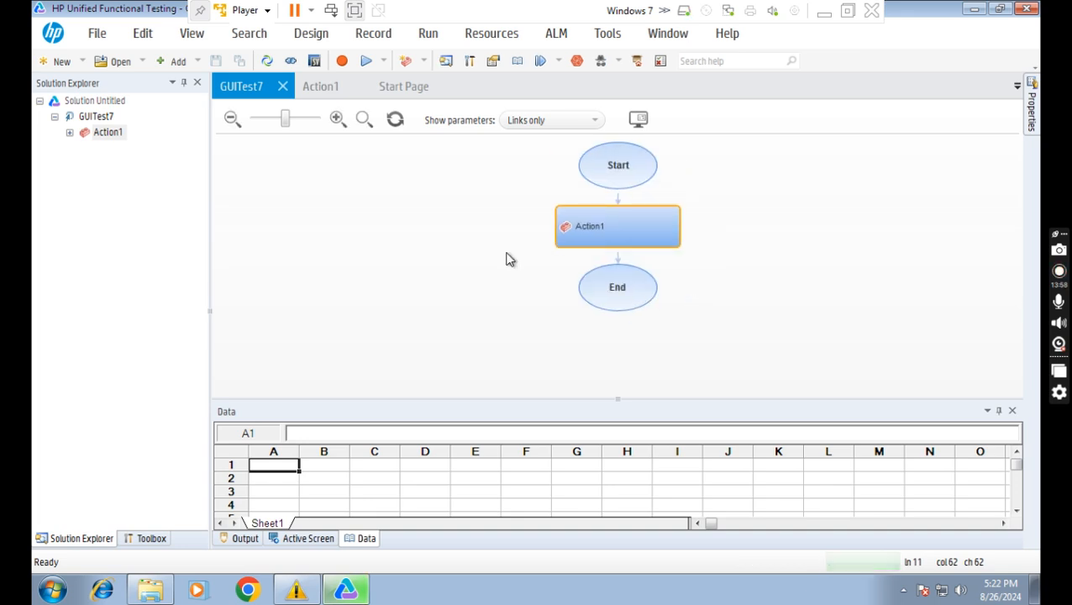
# Show GUITest7's Action1 script, highlighting lines 1, 8 and 15 to review them.
pyautogui.click(321, 91)
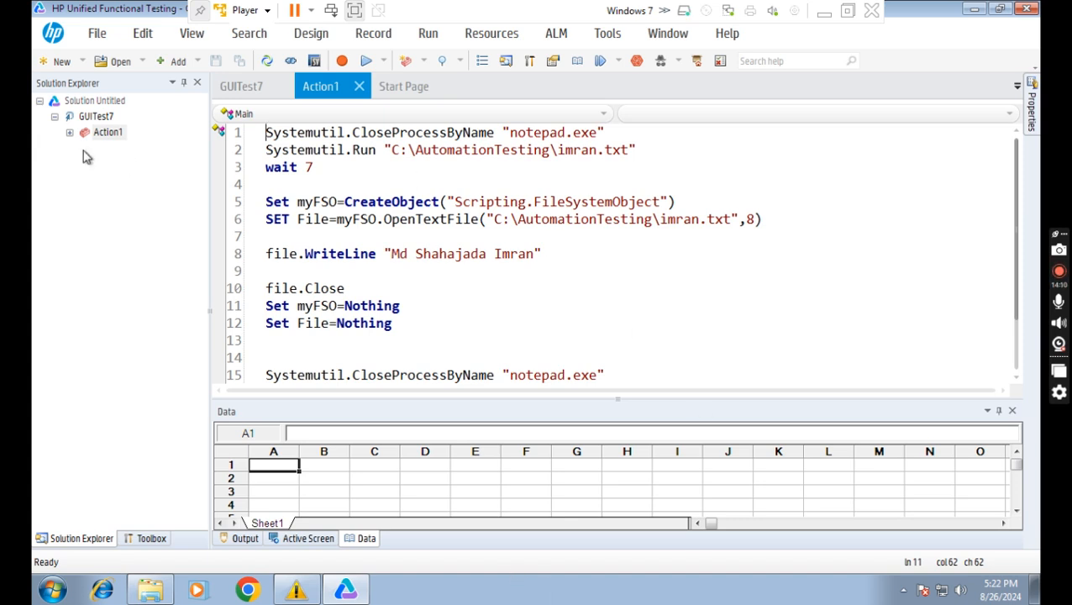
pyautogui.hotkey('shift', 'End')
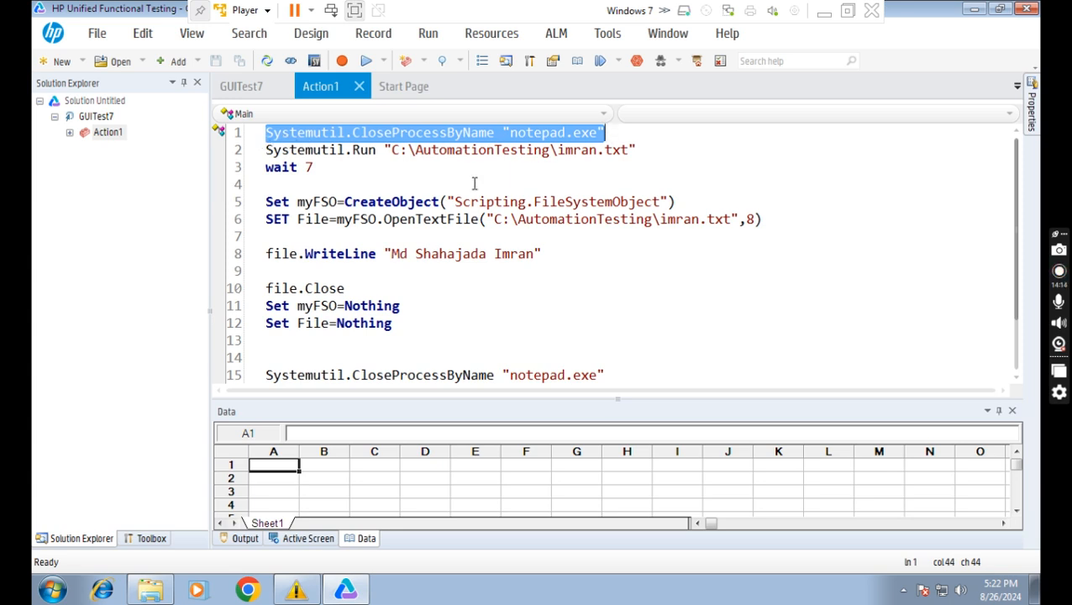
pyautogui.click(267, 149)
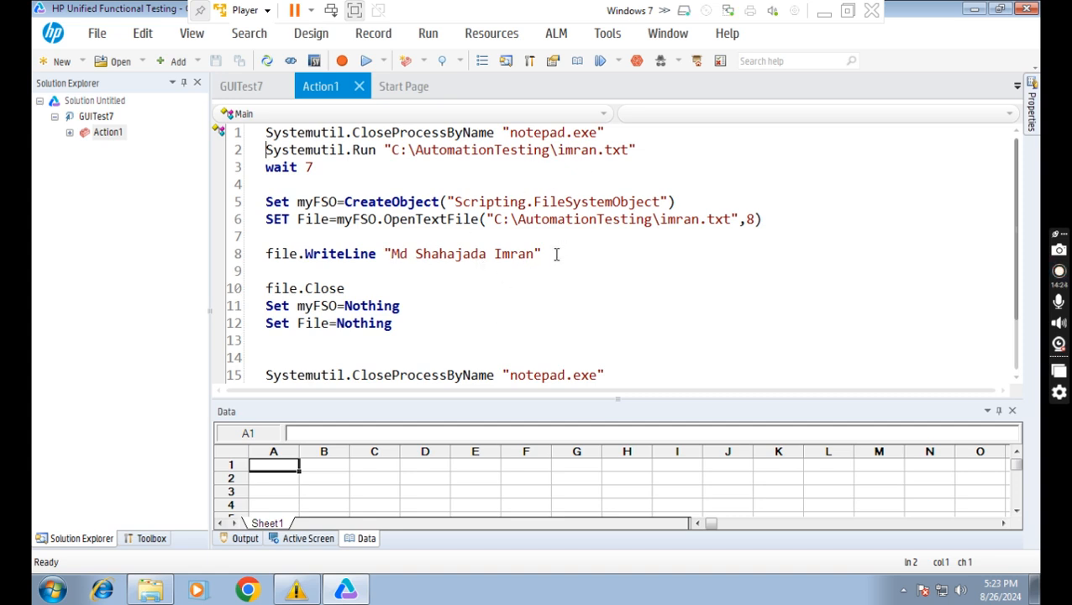
pyautogui.moveTo(543, 254); pyautogui.dragTo(387, 243)
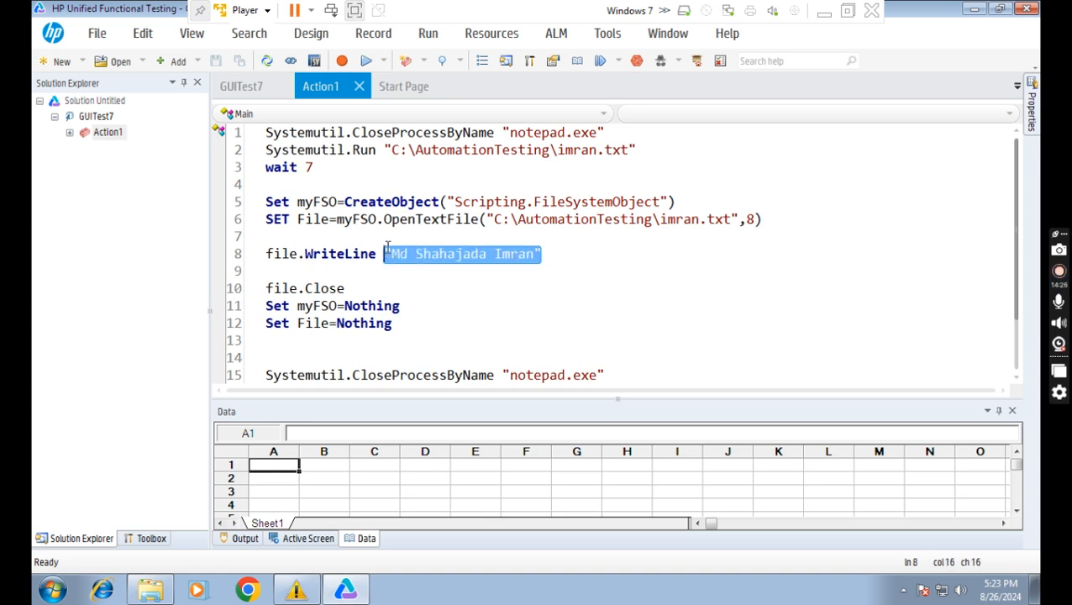
pyautogui.scroll(-1, 514, 308)
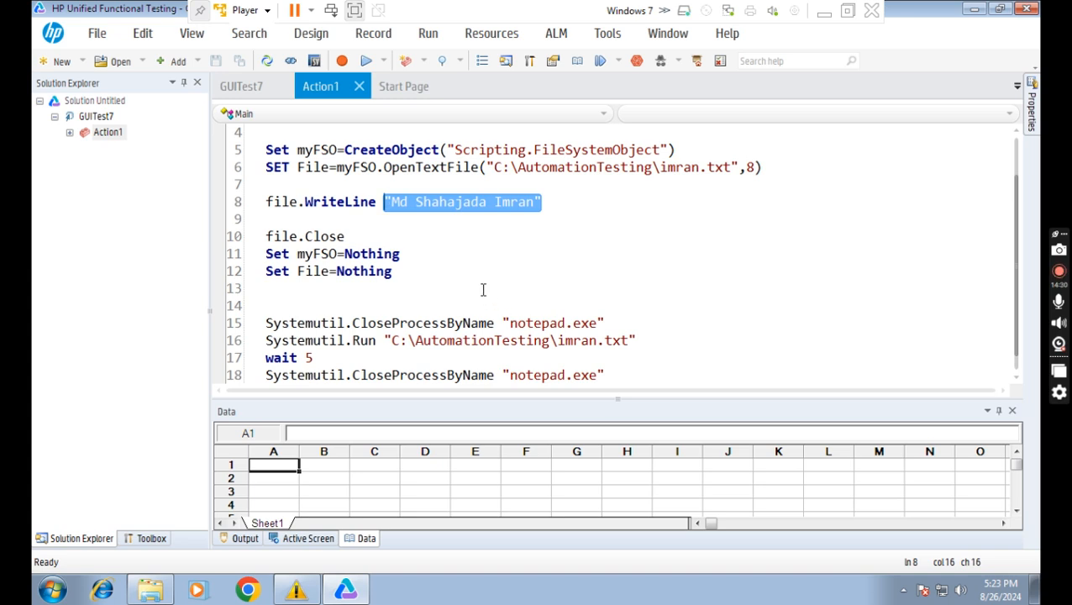
pyautogui.scroll(-1, 660, 306)
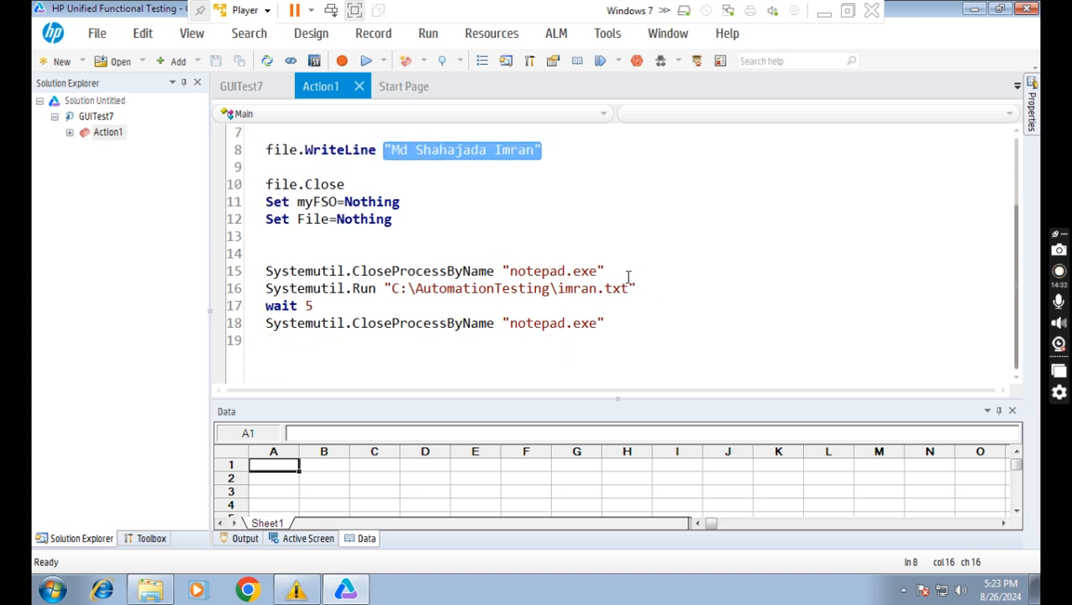
pyautogui.click(595, 271)
pyautogui.moveTo(604, 270); pyautogui.dragTo(267, 271)
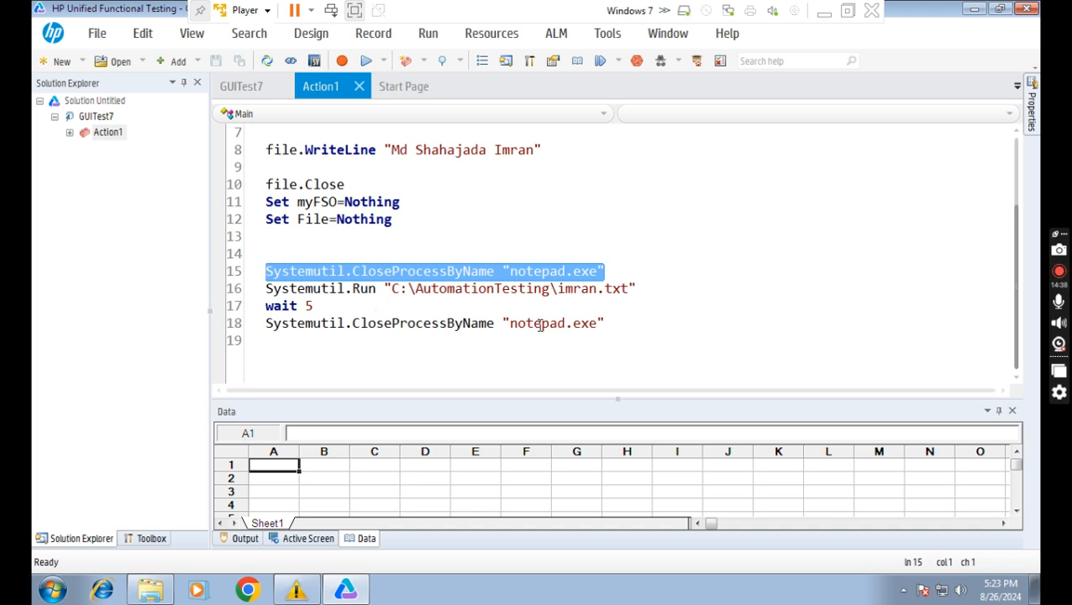
pyautogui.scroll(2, 492, 222)
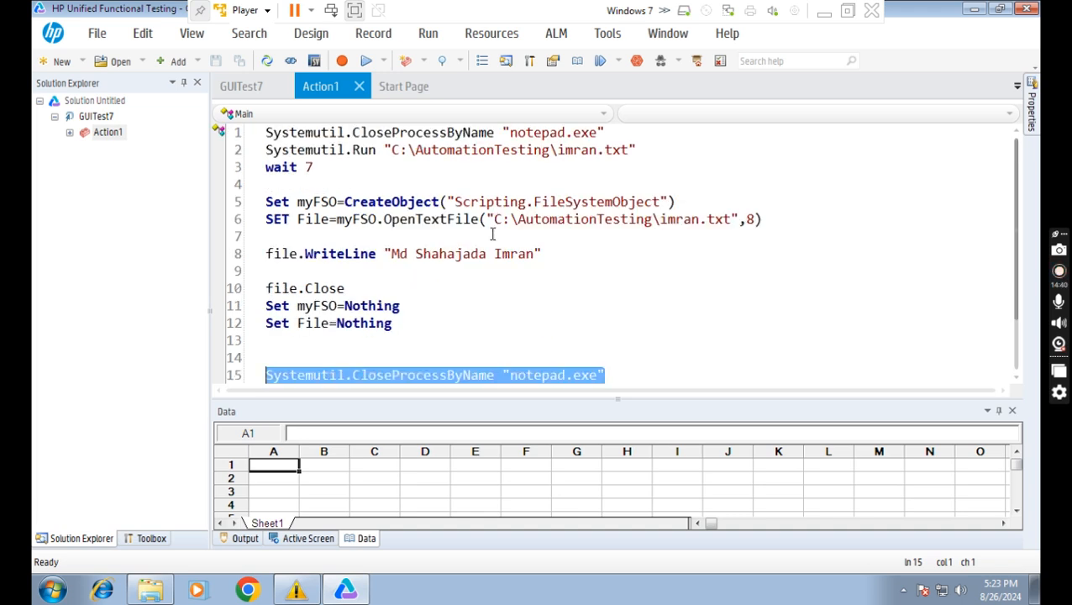
pyautogui.moveTo(145, 592)
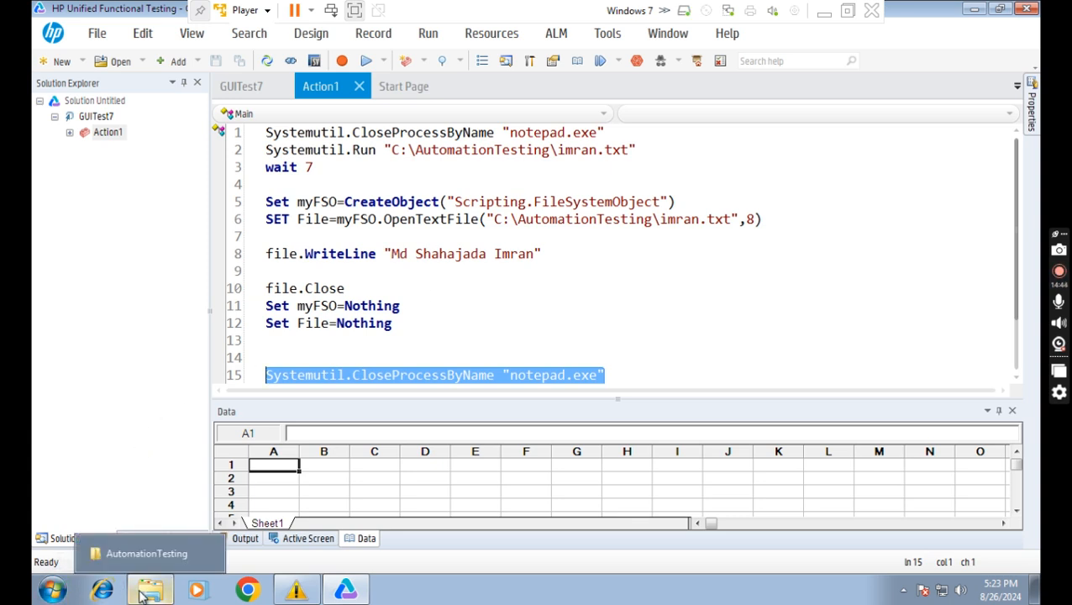
# Open imran.txt from the AutomationTesting folder, delete all five lines, and save it empty.
pyautogui.click(145, 593)
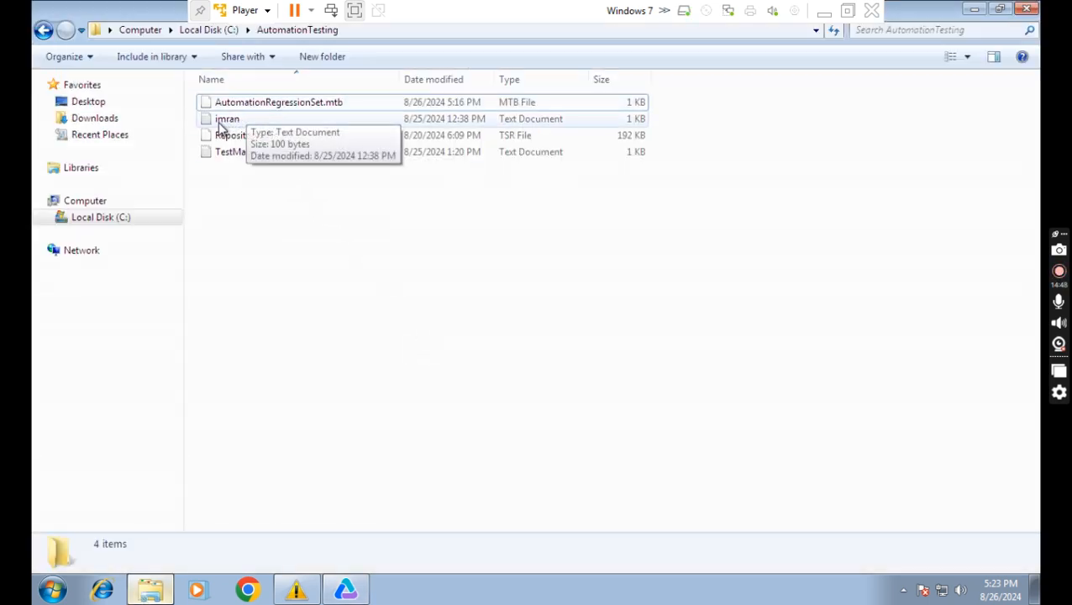
pyautogui.click(229, 125)
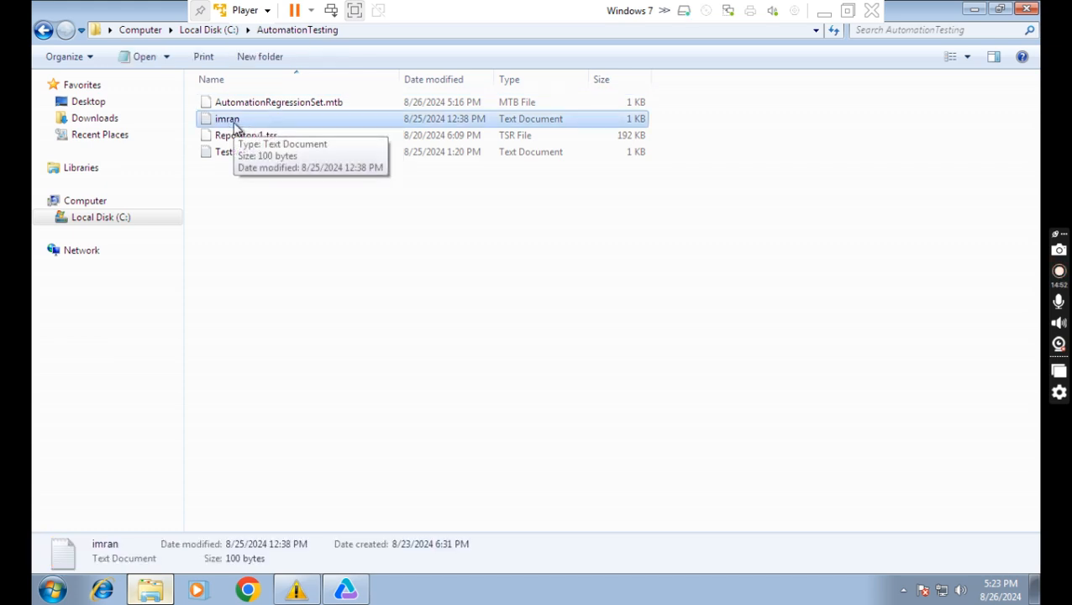
pyautogui.doubleClick(237, 125)
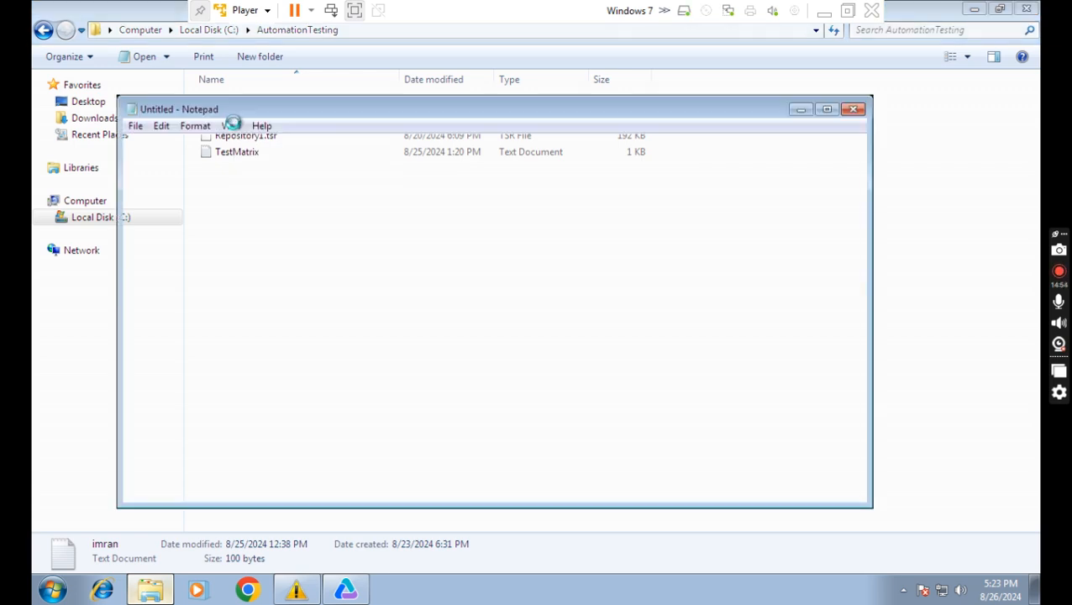
pyautogui.moveTo(257, 178); pyautogui.dragTo(123, 139)
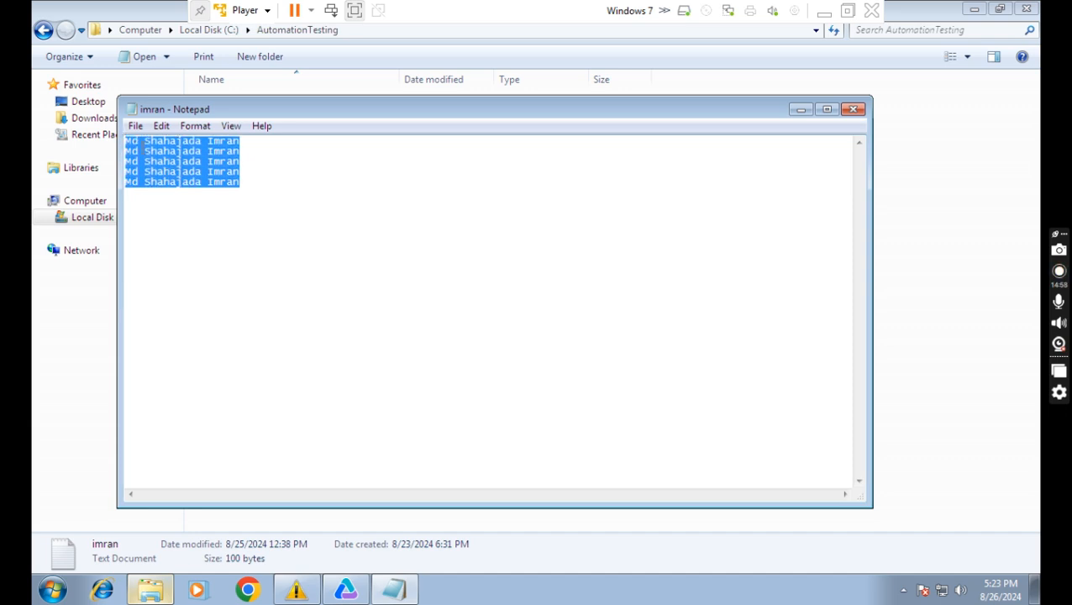
pyautogui.press('Delete')
pyautogui.click(135, 126)
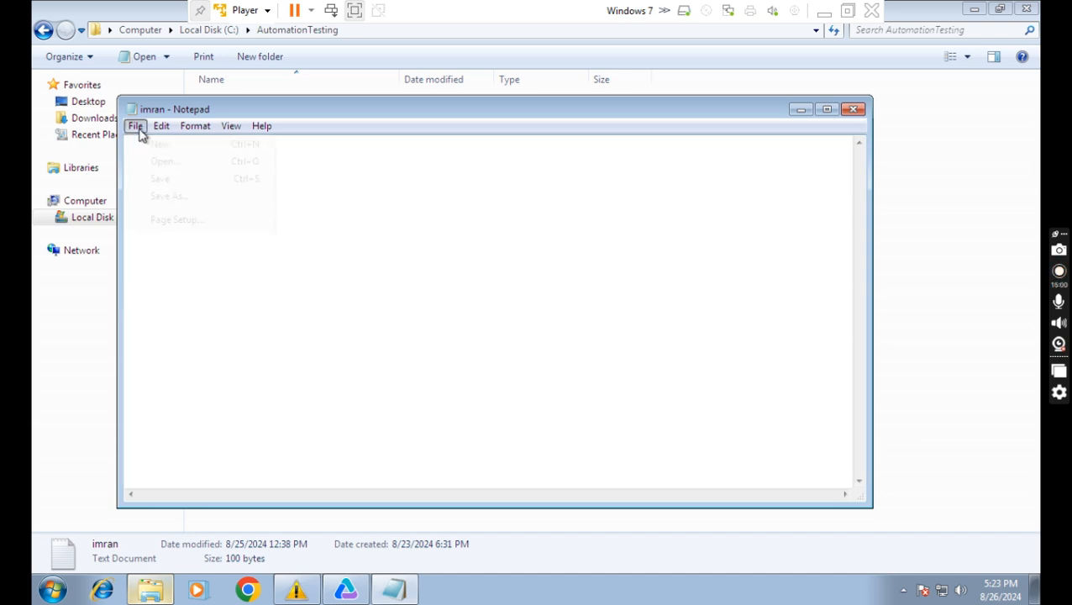
pyautogui.click(160, 180)
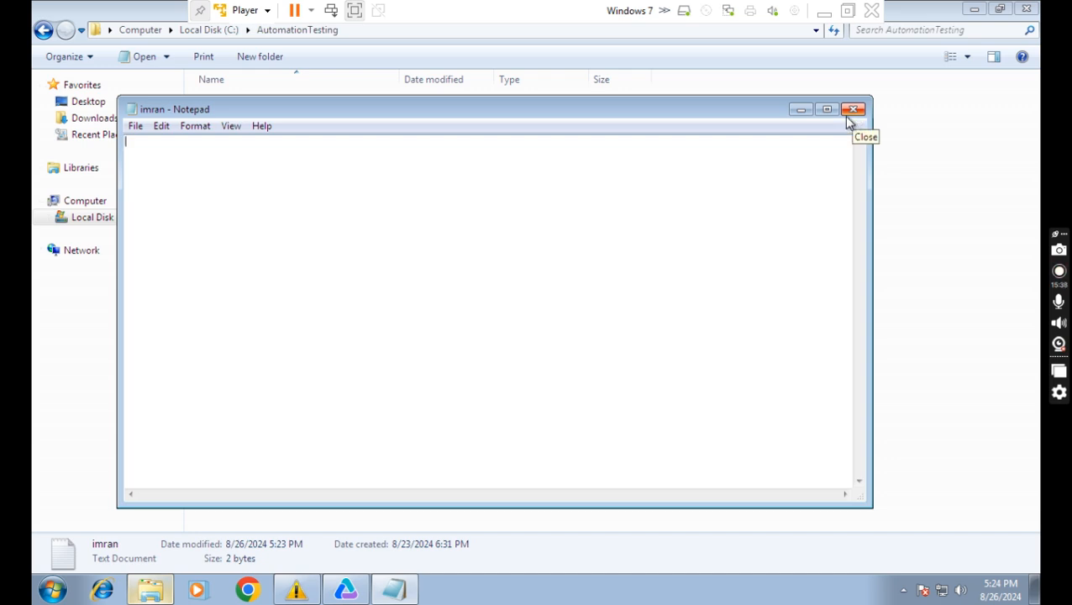
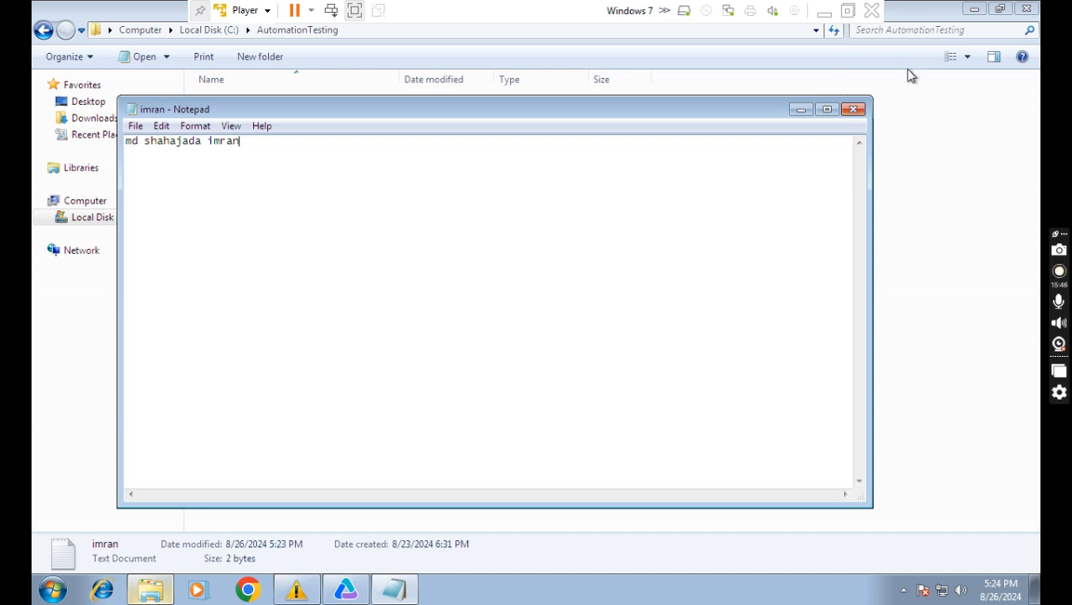
# Type a name line, close Notepad without saving, recheck imran.txt, and close the AutomationTesting folder.
pyautogui.click(856, 109)
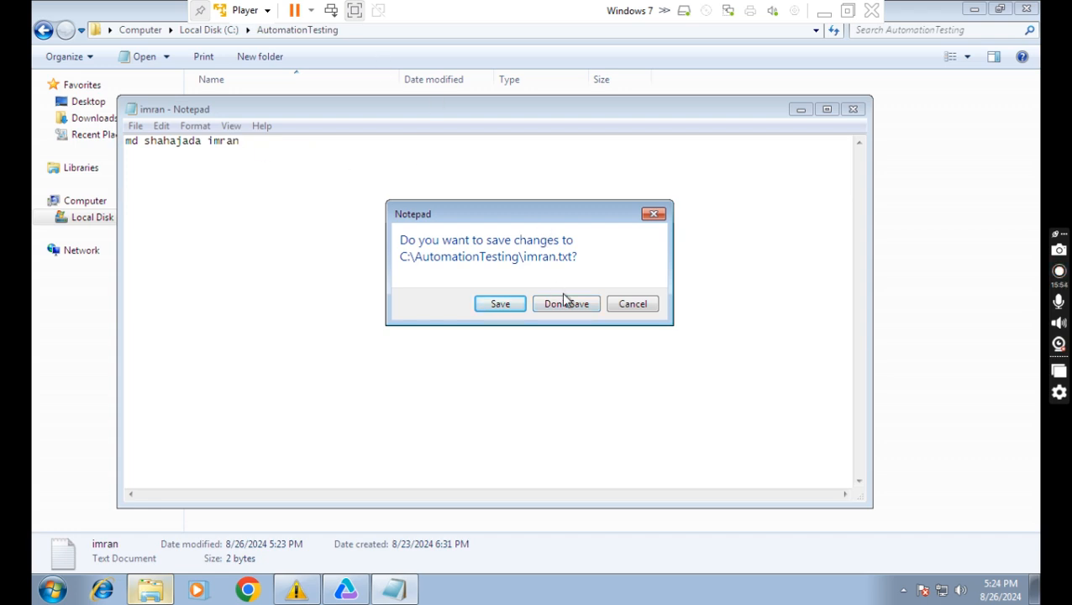
pyautogui.click(568, 306)
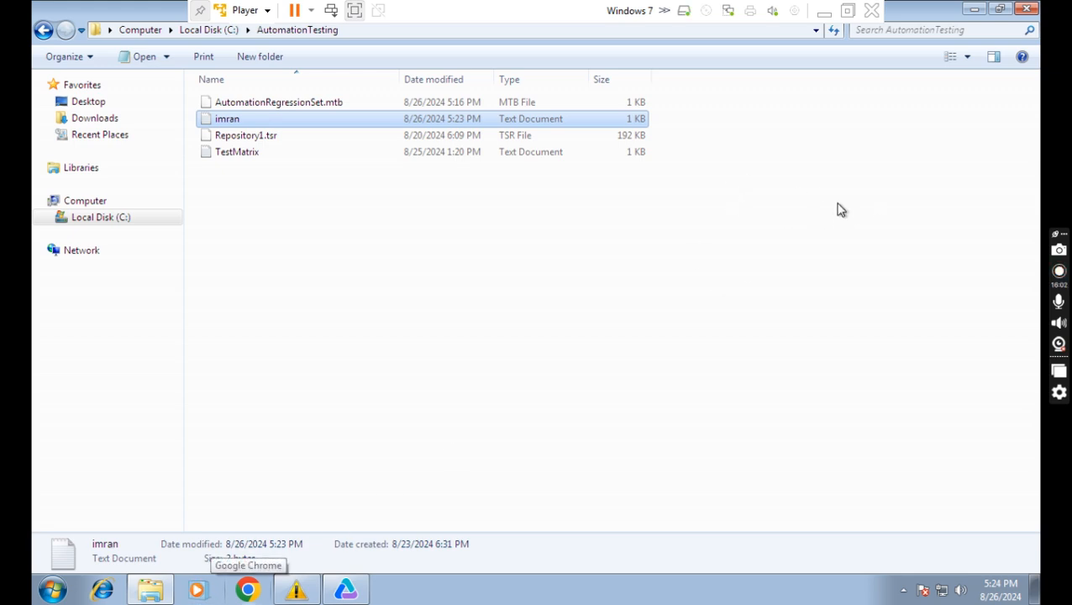
pyautogui.doubleClick(239, 121)
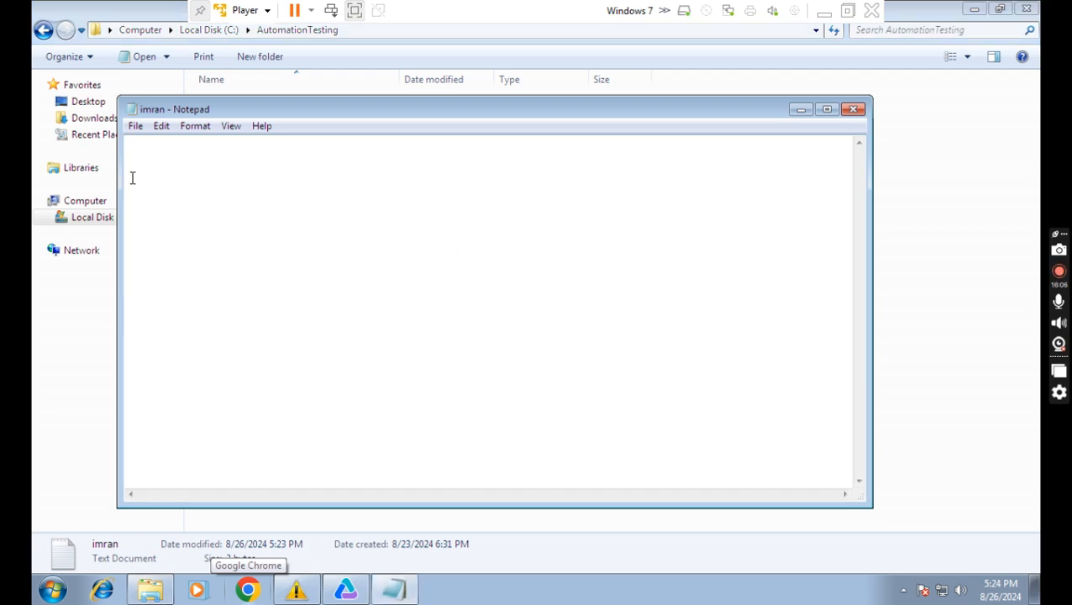
pyautogui.click(874, 124)
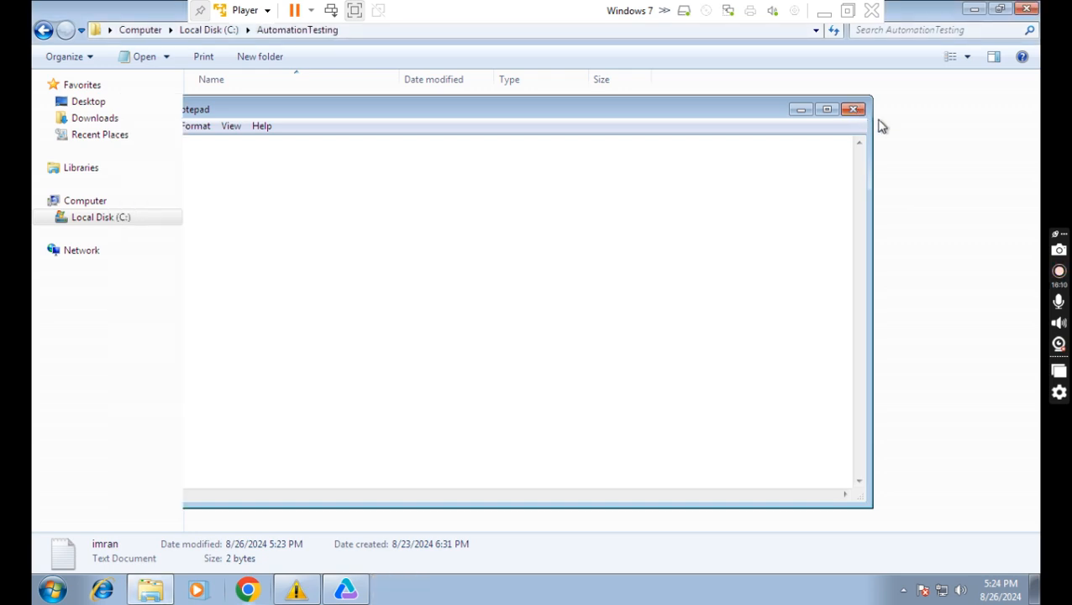
pyautogui.click(1026, 9)
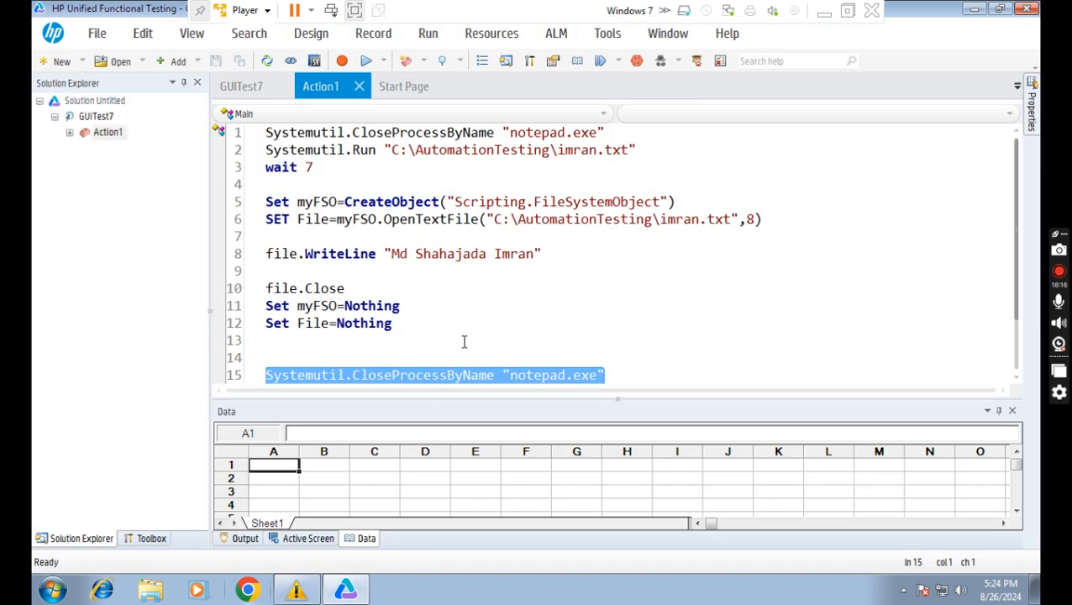
pyautogui.click(826, 17)
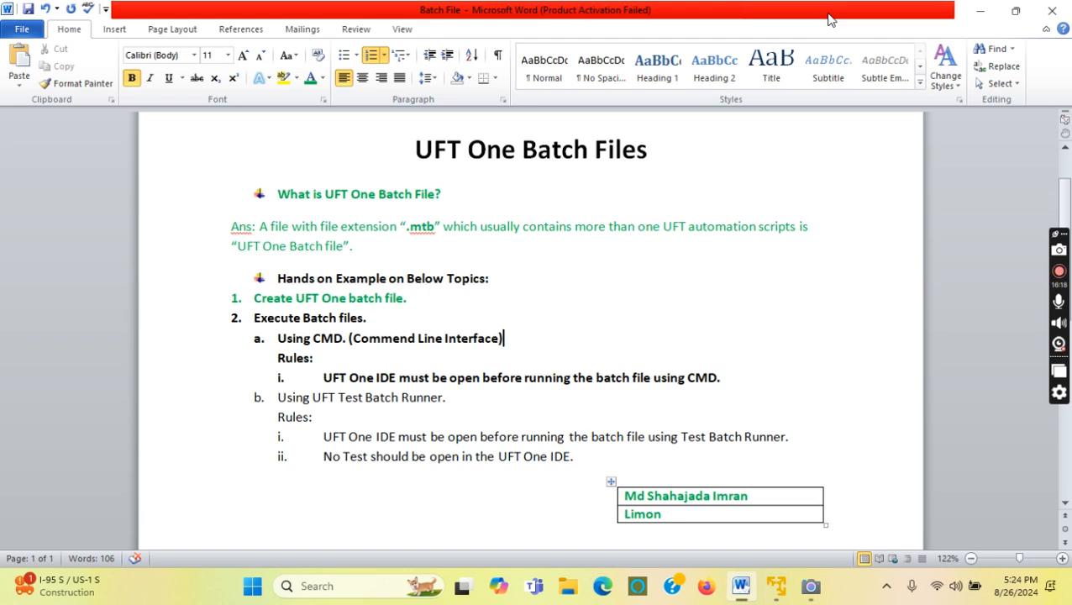
pyautogui.moveTo(322, 337); pyautogui.dragTo(340, 340)
pyautogui.click(365, 355)
pyautogui.moveTo(326, 378); pyautogui.dragTo(710, 380)
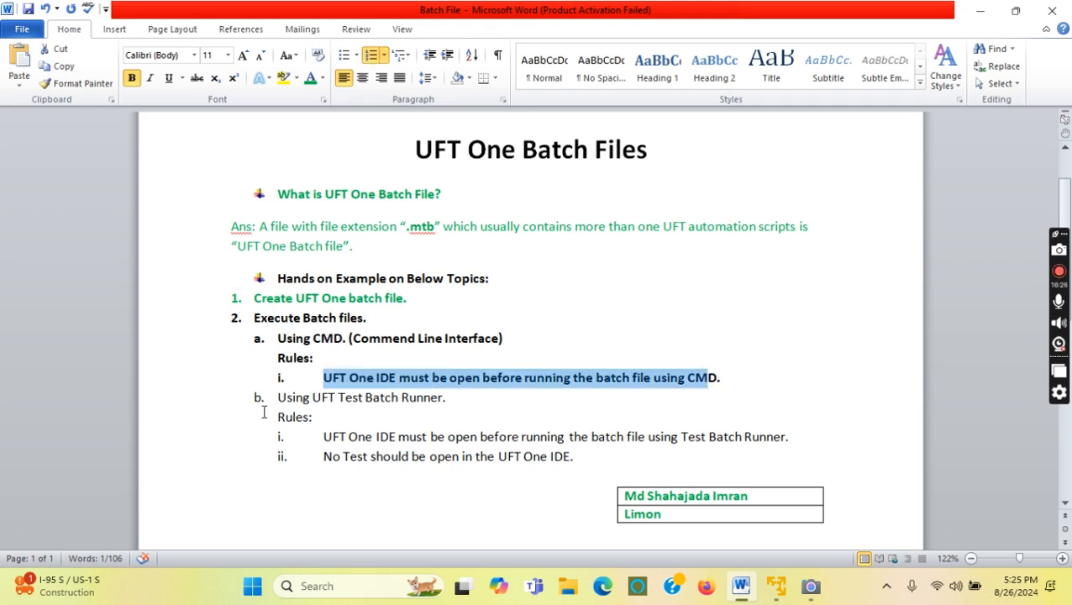
pyautogui.click(775, 587)
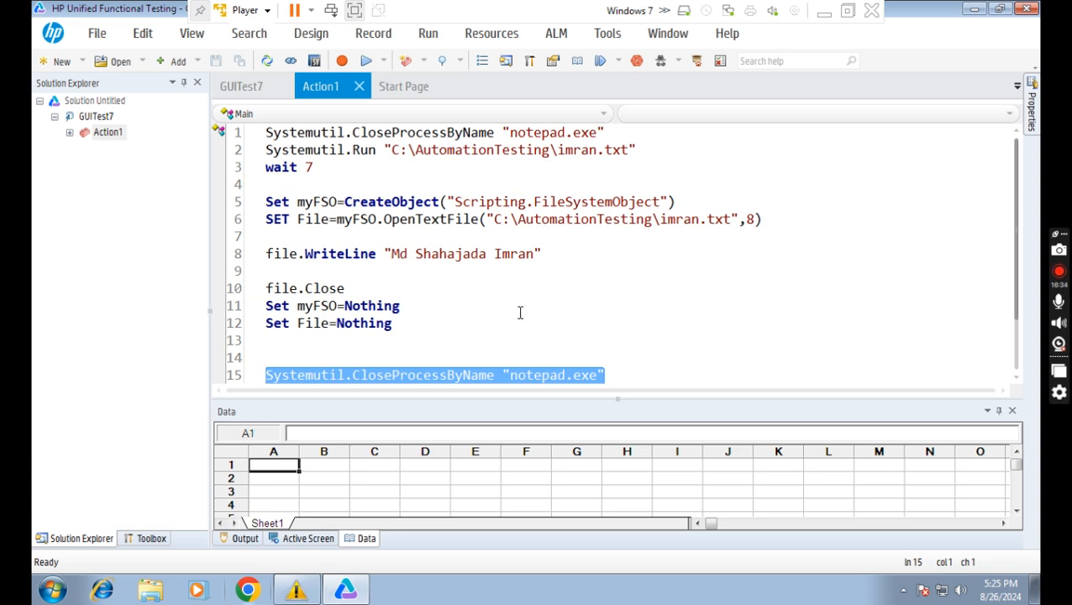
# Remove GUITest7 from the solution in Solution Explorer, confirming with Yes.
pyautogui.click(86, 120)
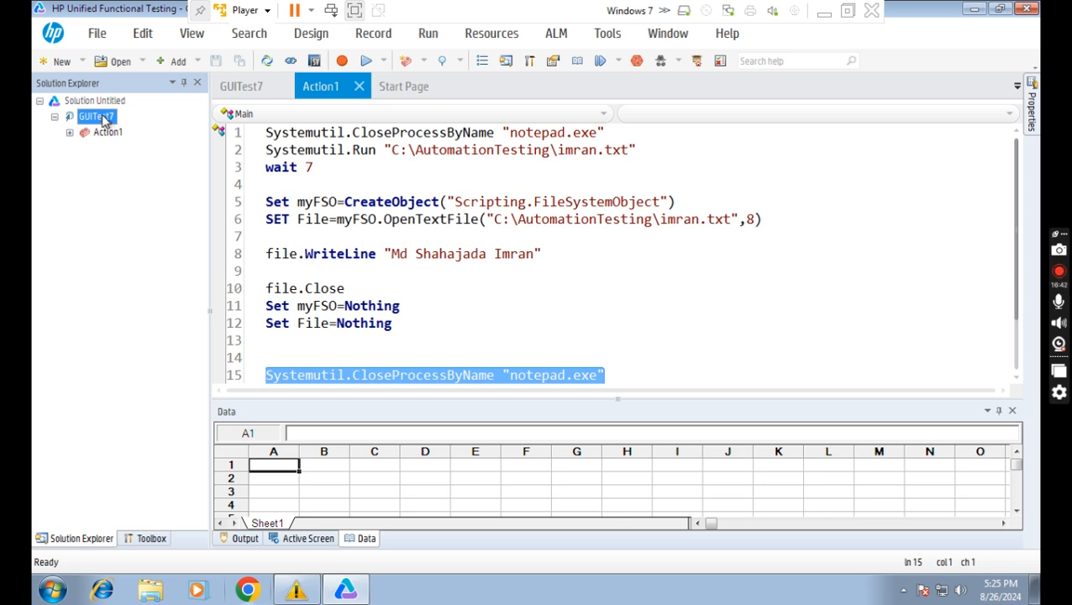
pyautogui.rightClick(104, 122)
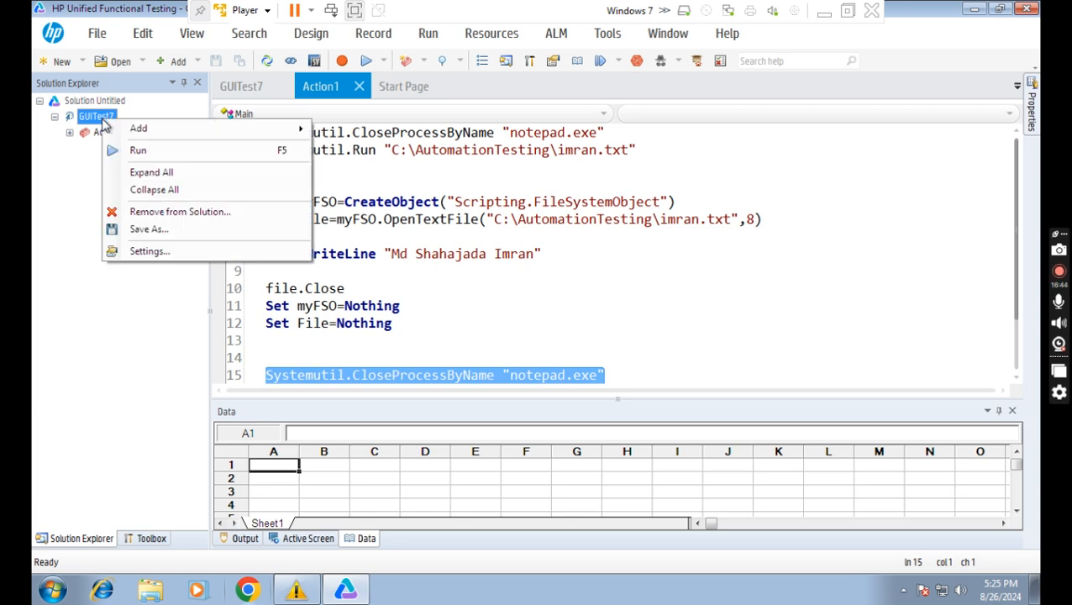
pyautogui.click(165, 216)
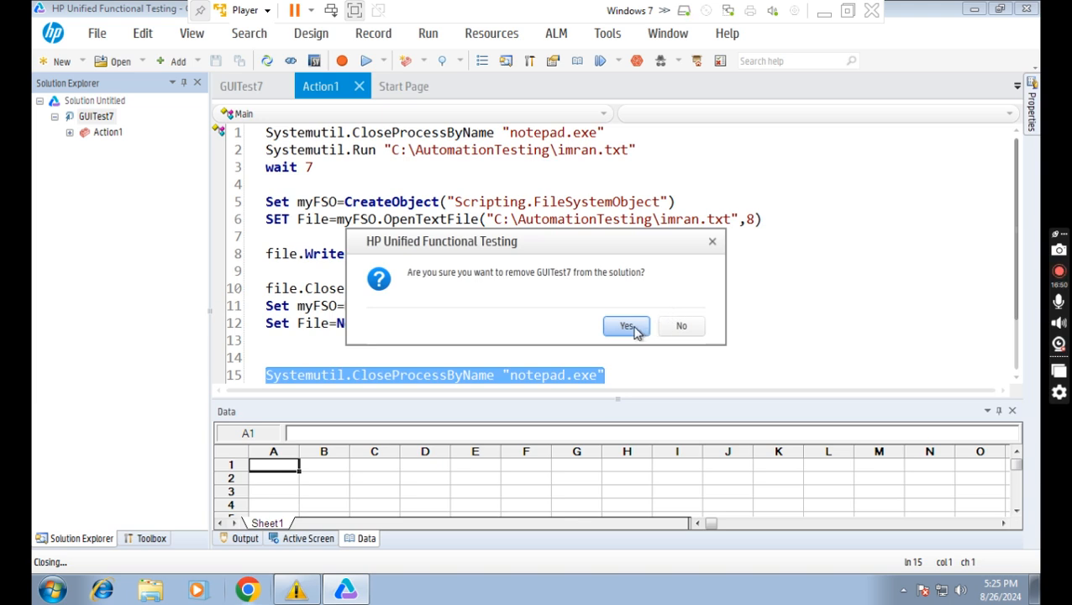
pyautogui.click(637, 333)
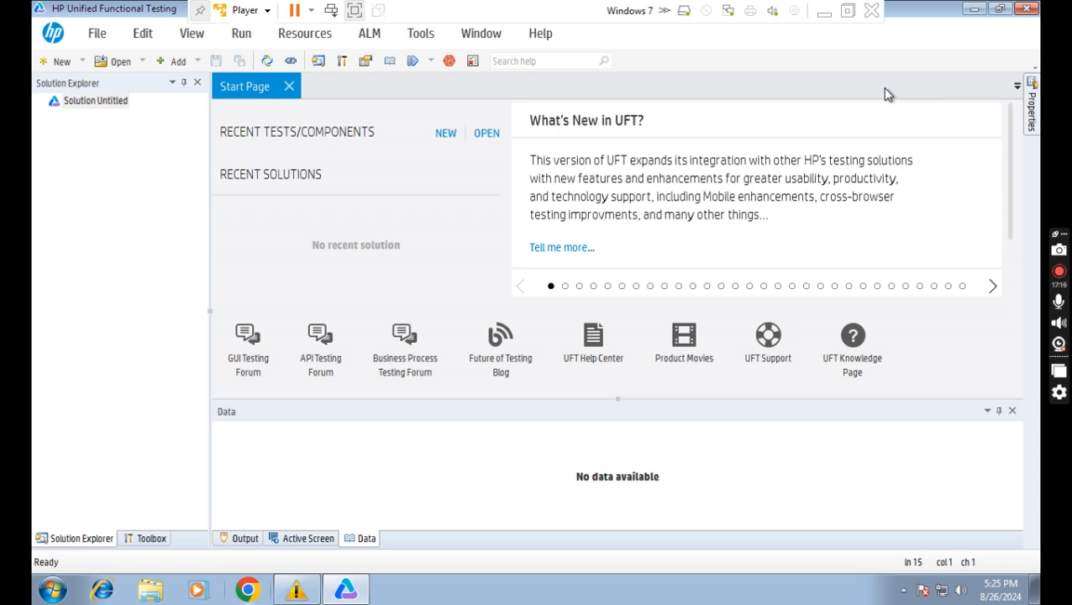
# Return to the Word Batch File notes and highlight rule i and the 'Using CMD' item.
pyautogui.click(824, 12)
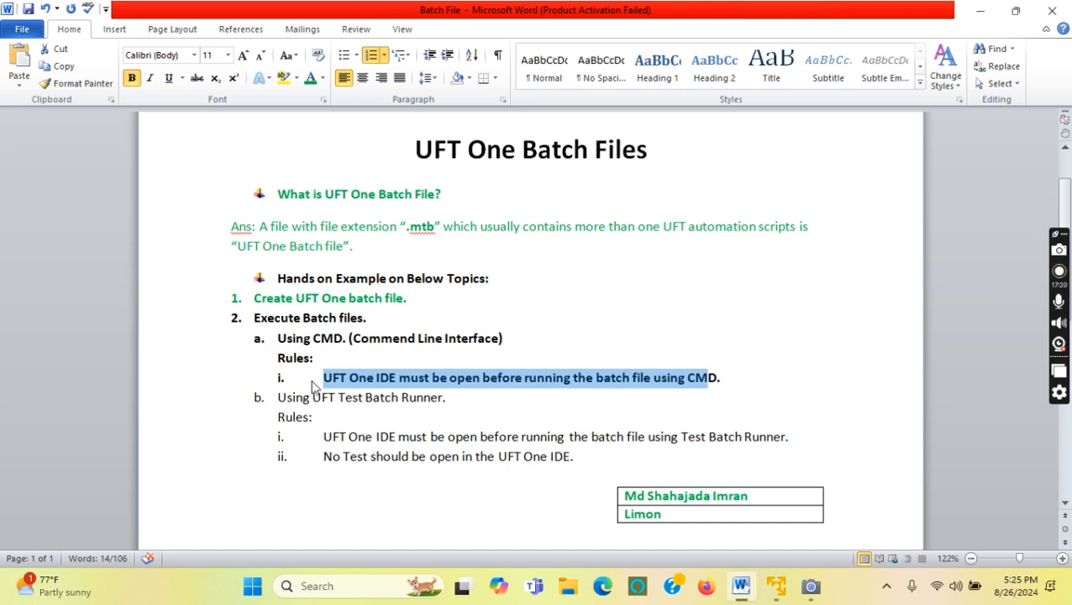
pyautogui.click(442, 377)
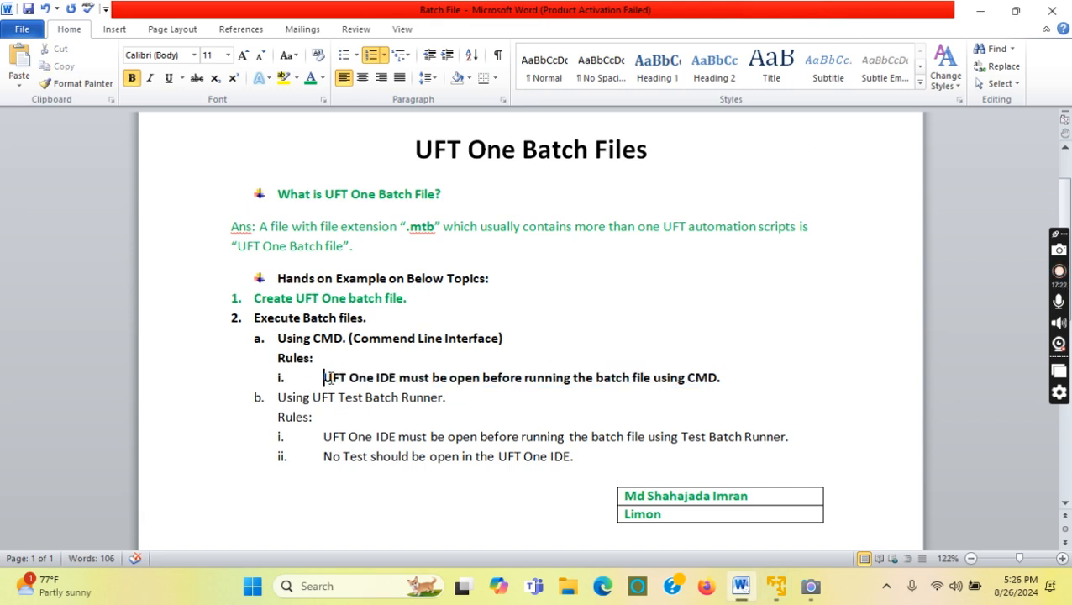
pyautogui.moveTo(324, 378); pyautogui.dragTo(444, 379)
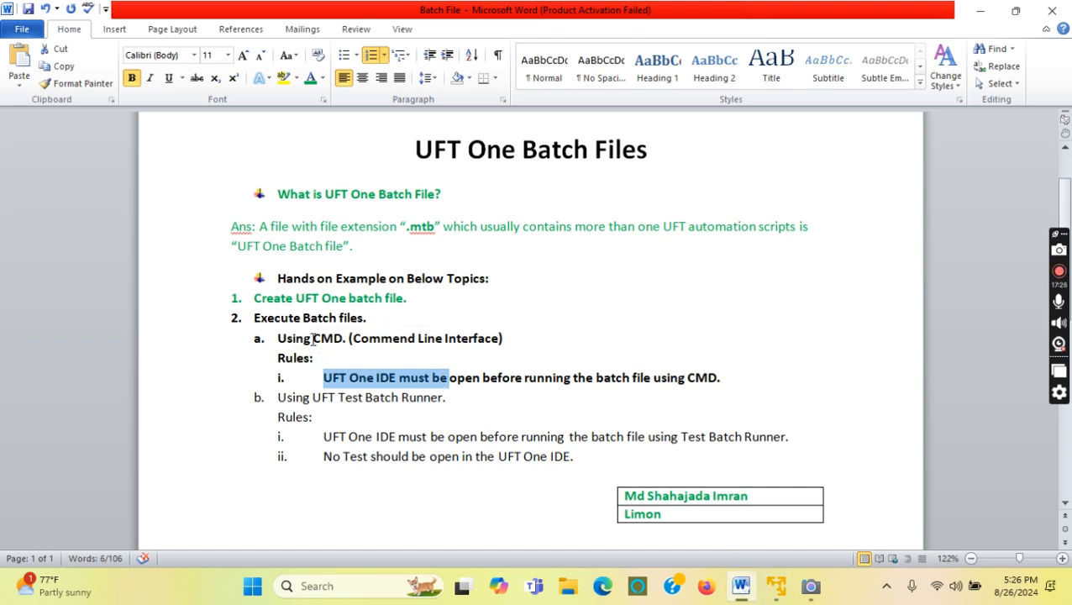
pyautogui.moveTo(314, 339); pyautogui.dragTo(279, 339)
# Open a Command Prompt in the VM by searching 'cmd' from Start.
pyautogui.click(786, 595)
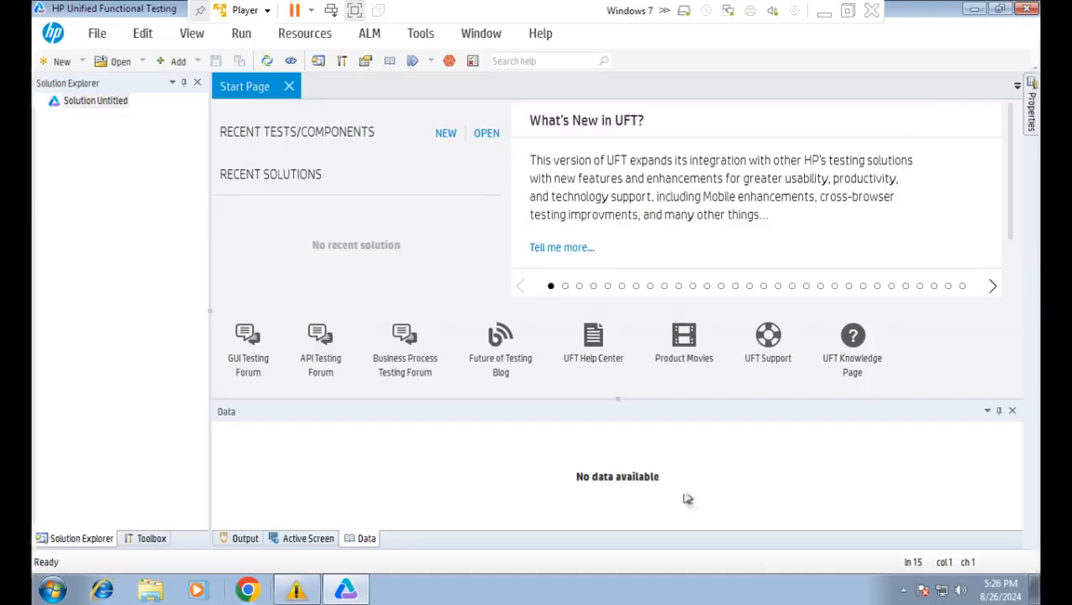
pyautogui.click(48, 590)
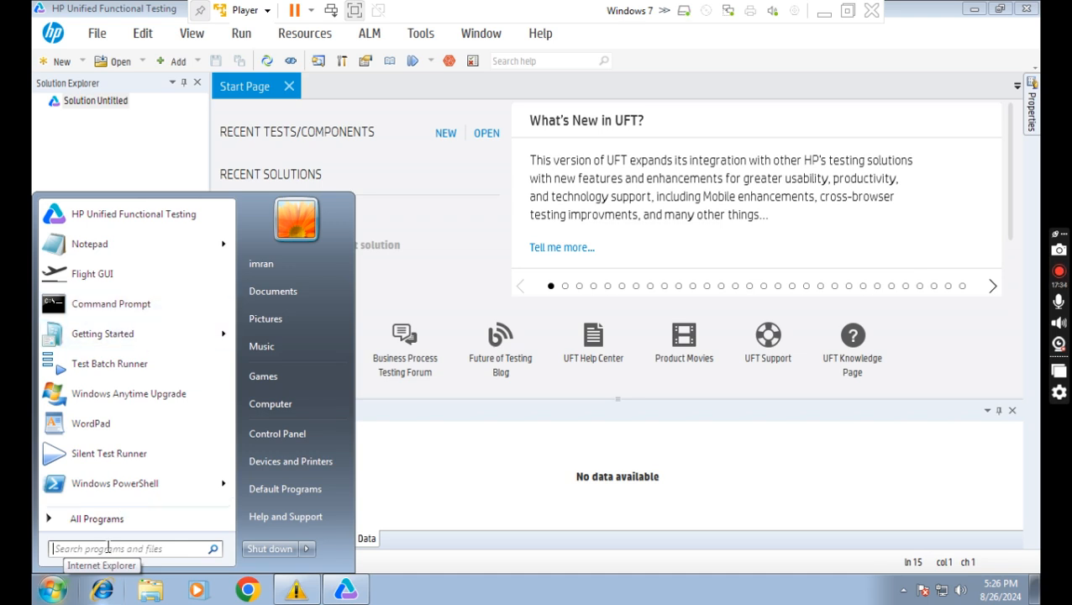
pyautogui.write('cmd')
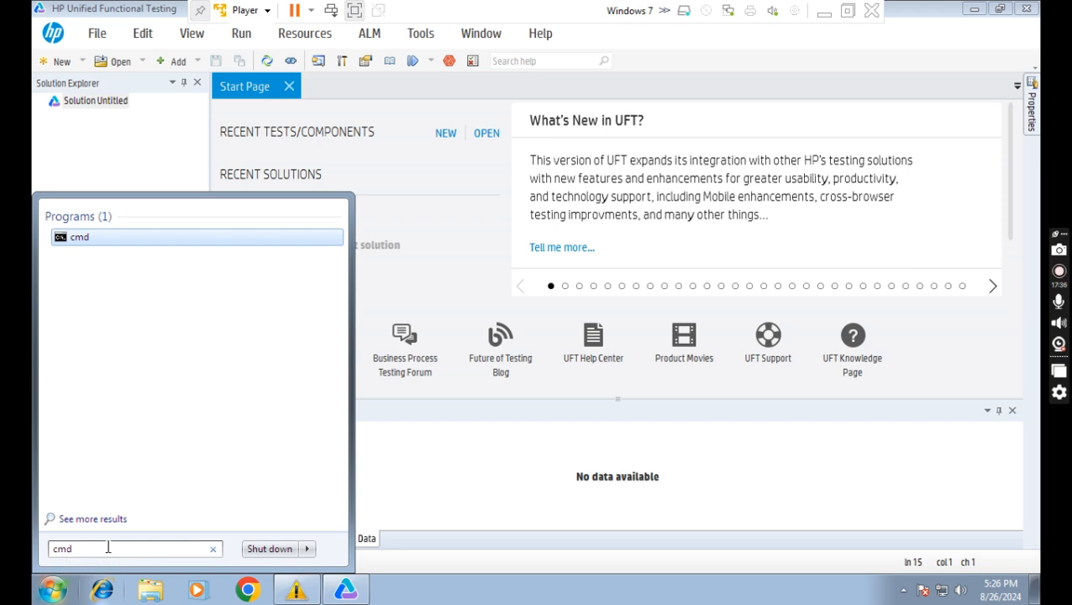
pyautogui.click(80, 241)
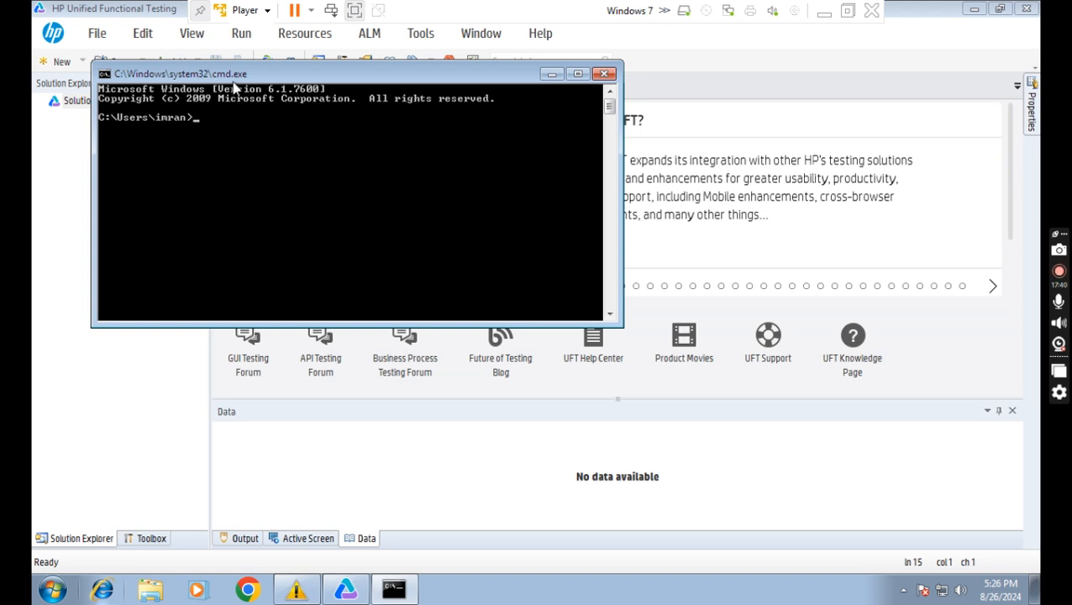
# Move the console to the lower right and type 'UFTBatchRunnerCMD.exe -sou' at the prompt.
pyautogui.moveTo(260, 76); pyautogui.dragTo(500, 187)
pyautogui.moveTo(556, 208); pyautogui.dragTo(677, 317)
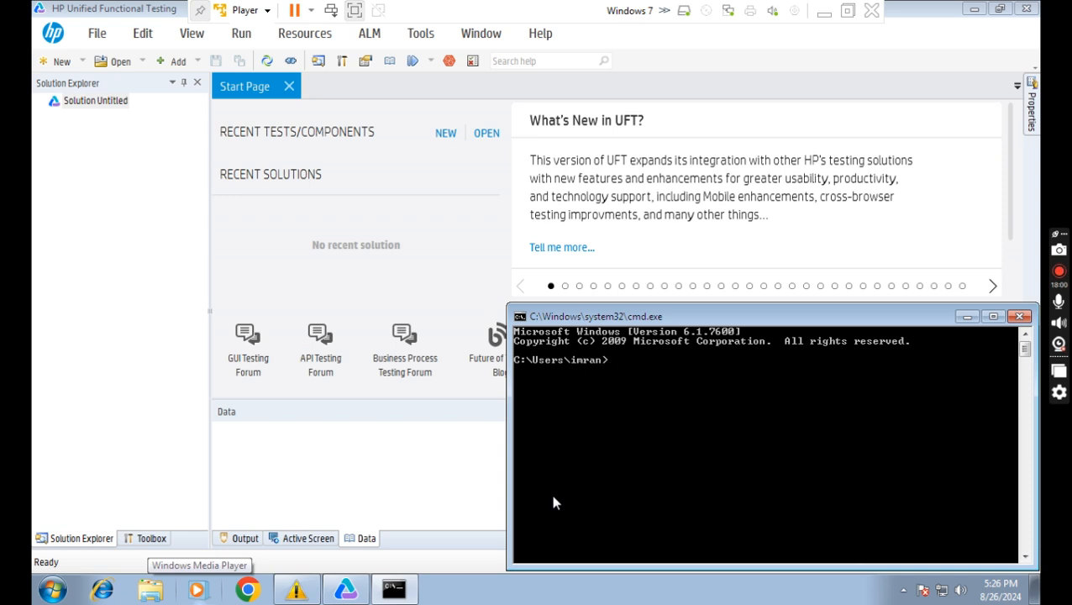
pyautogui.write('UFTBa')
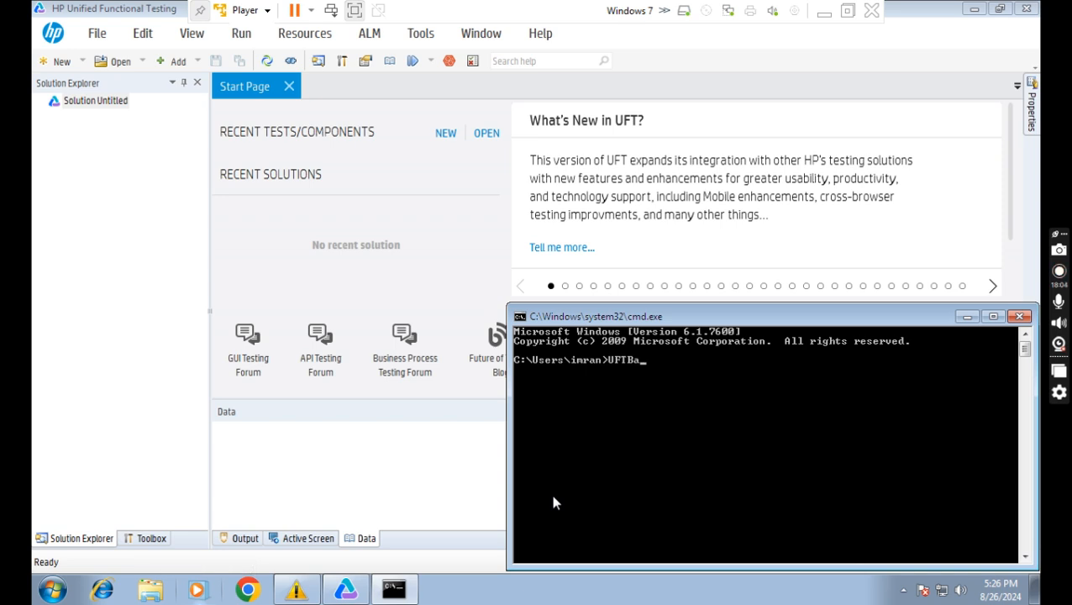
pyautogui.write('tchRunnerCMD.exe')
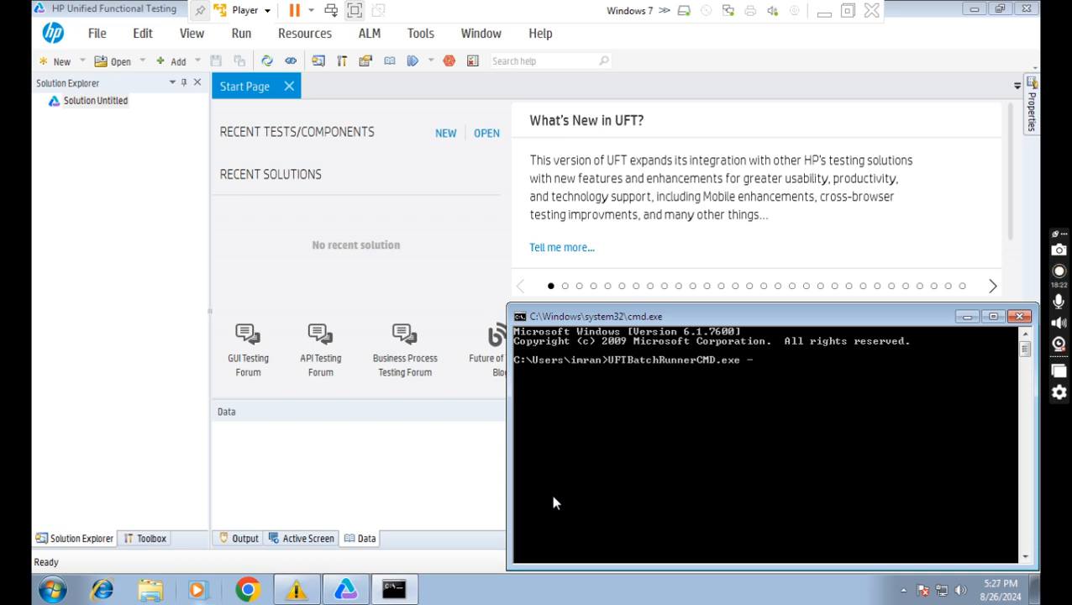
pyautogui.write('-sou')
# Open C:\AutomationTesting in Windows Explorer and select AutomationRegressionSet.mtb.
pyautogui.click(151, 591)
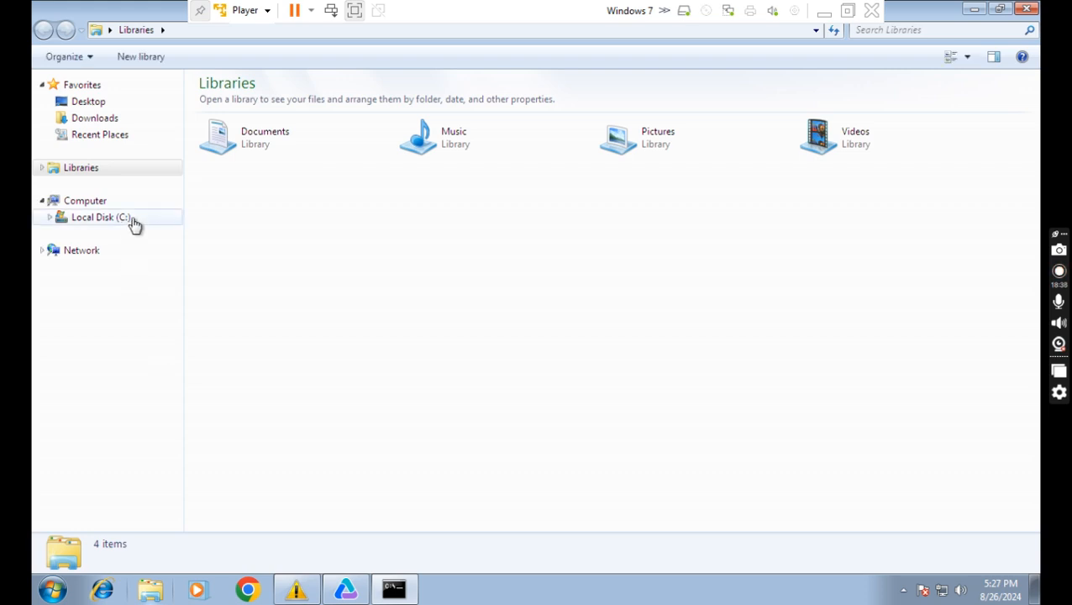
pyautogui.click(134, 228)
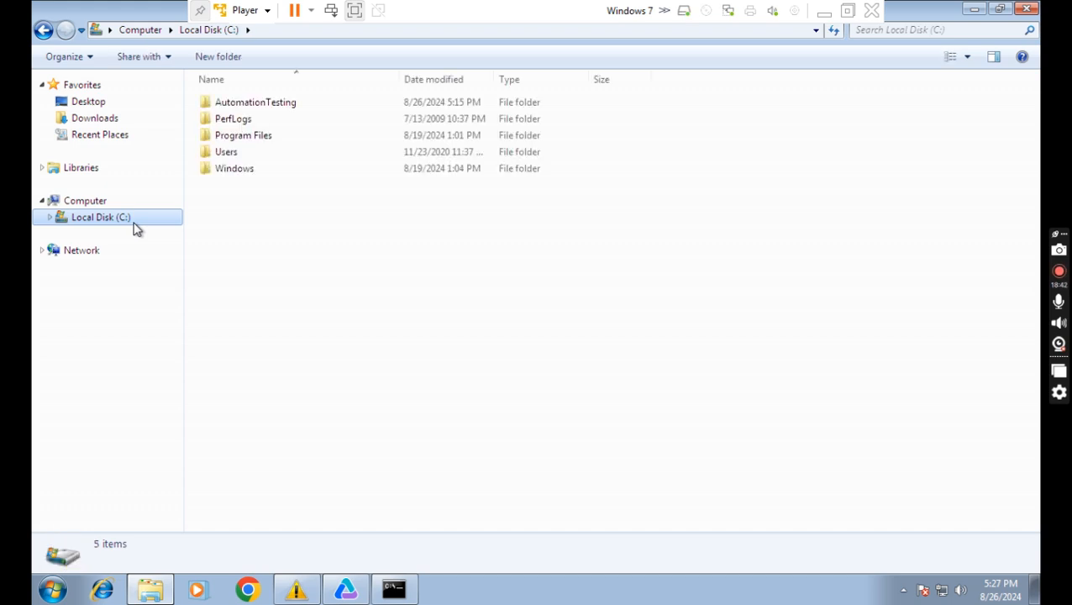
pyautogui.doubleClick(286, 103)
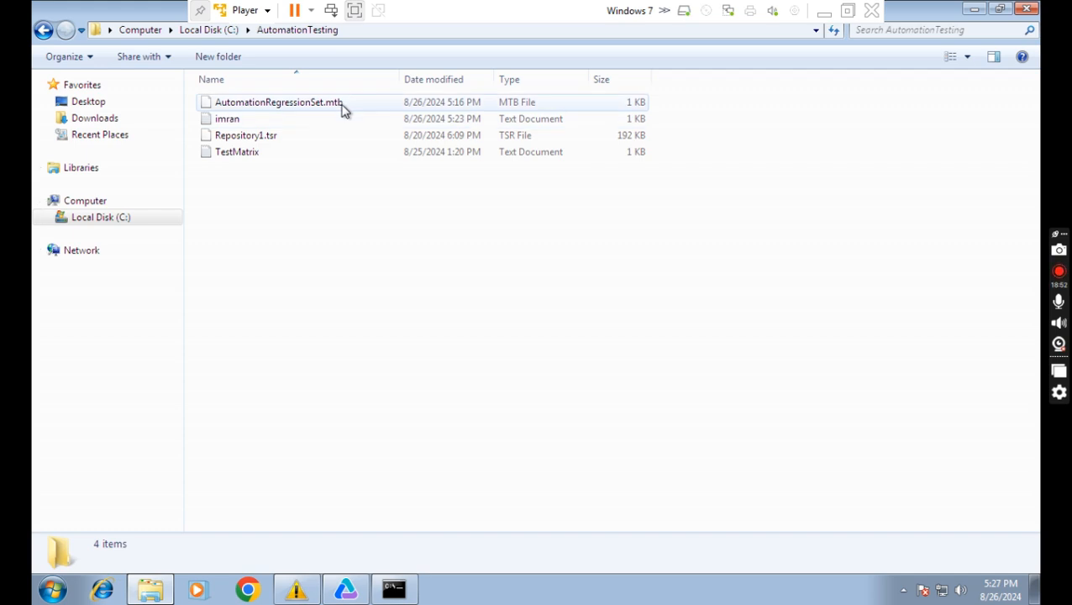
pyautogui.click(252, 107)
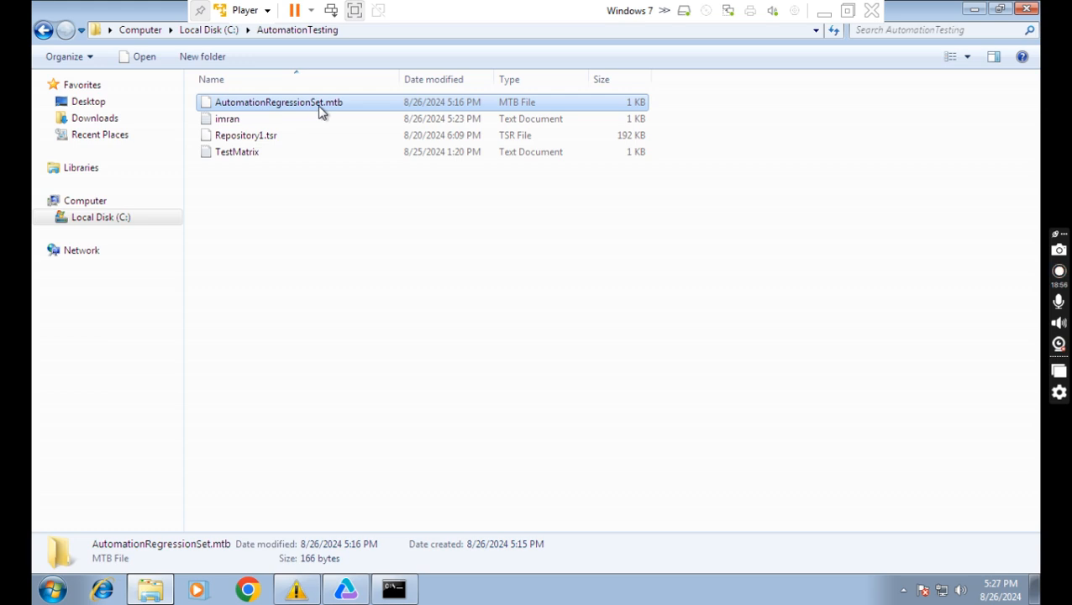
# Extend the address bar to C:\AutomationTesting\AutomationRegressionSet.mtb and select the full path to copy.
pyautogui.click(356, 32)
pyautogui.click(356, 30)
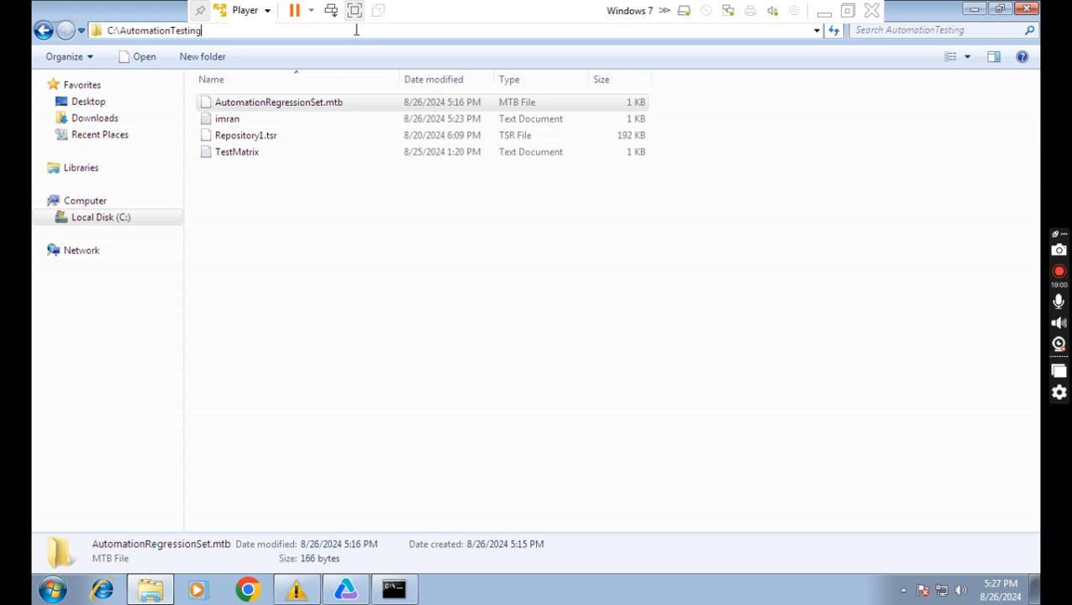
pyautogui.write('\\Automa')
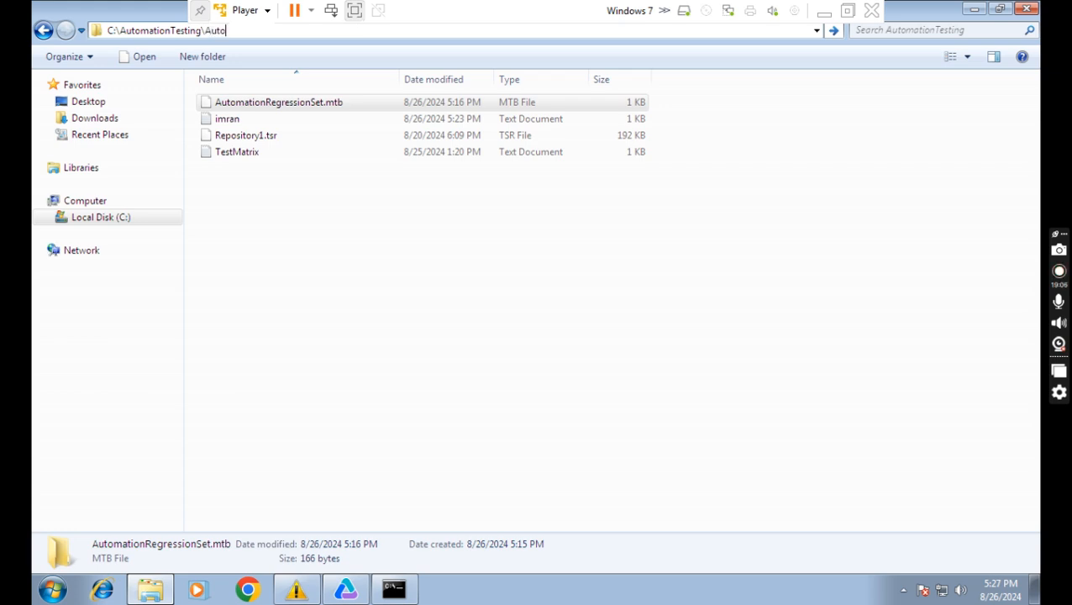
pyautogui.write('tionRegressionSet.')
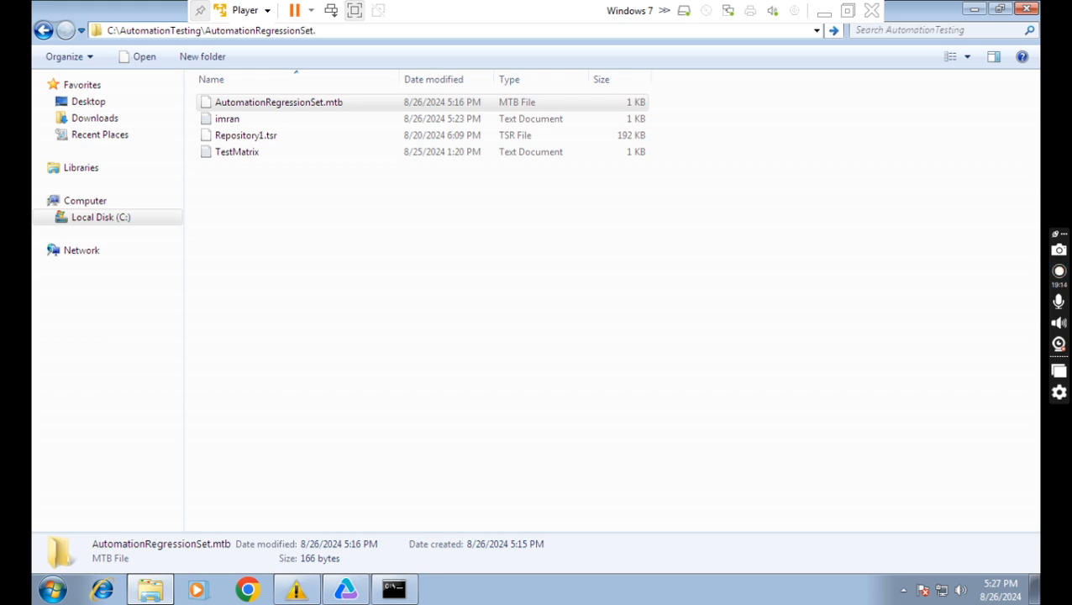
pyautogui.write('mtb')
pyautogui.click(239, 108)
pyautogui.click(235, 103)
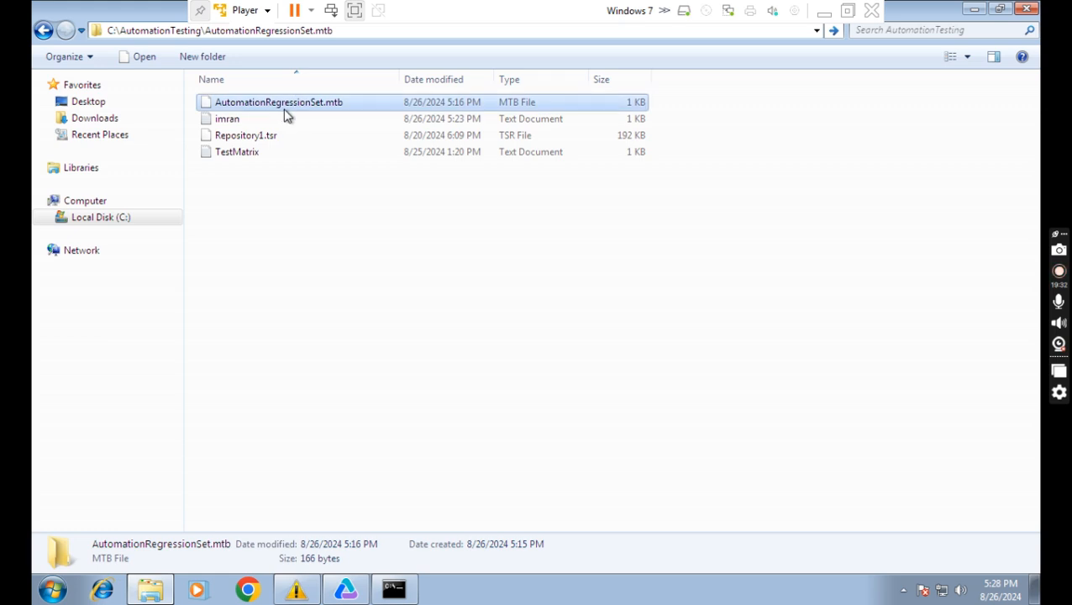
pyautogui.click(343, 35)
pyautogui.hotkey('ctrl', 'c')
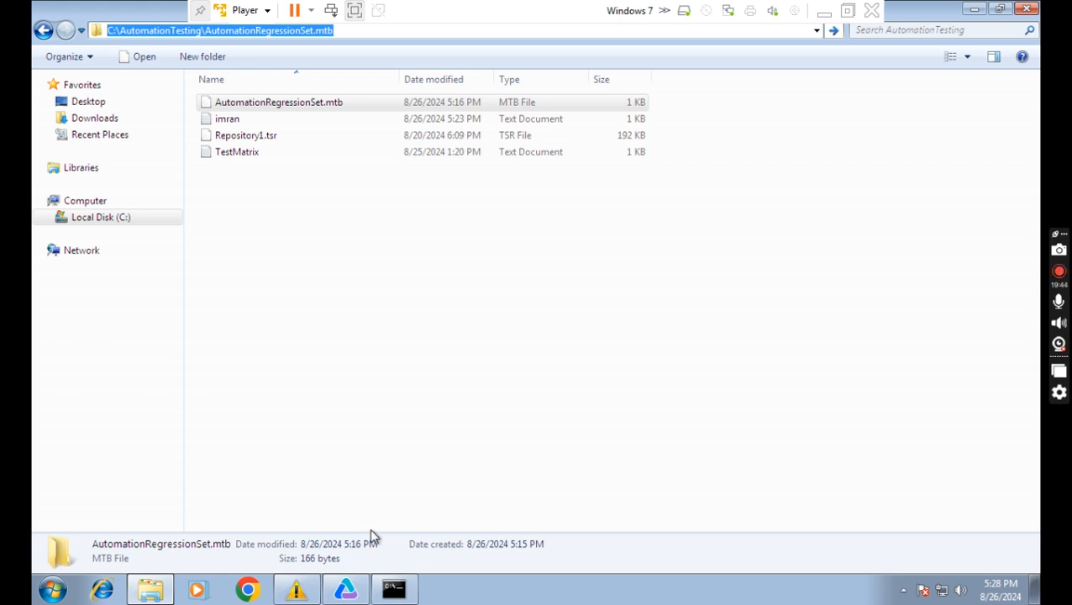
# Paste the copied .mtb path after -source " in Command Prompt and add the closing quote.
pyautogui.moveTo(402, 586)
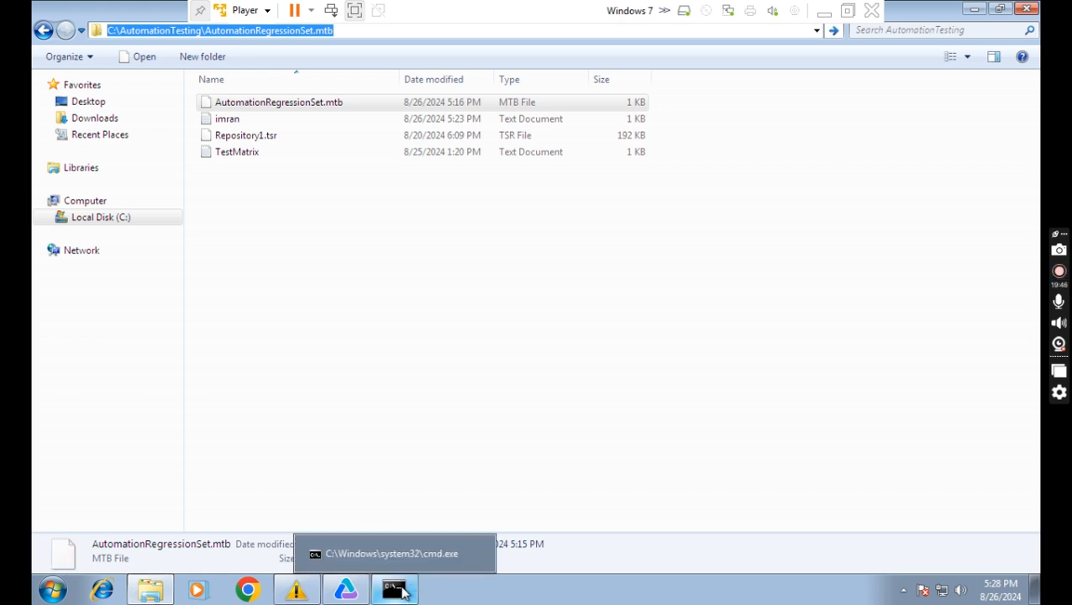
pyautogui.click(402, 591)
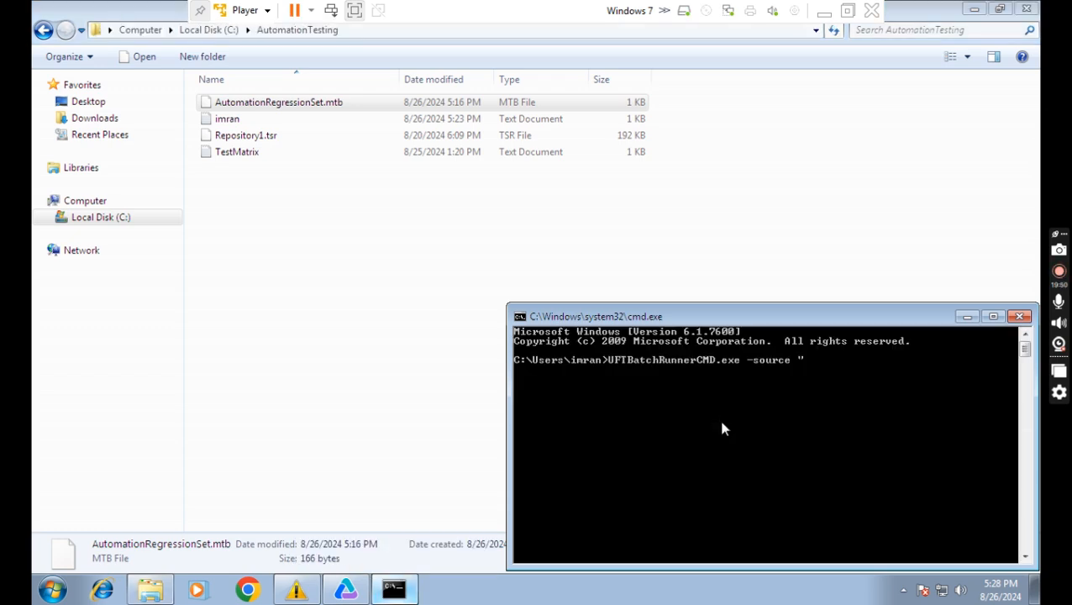
pyautogui.rightClick(811, 362)
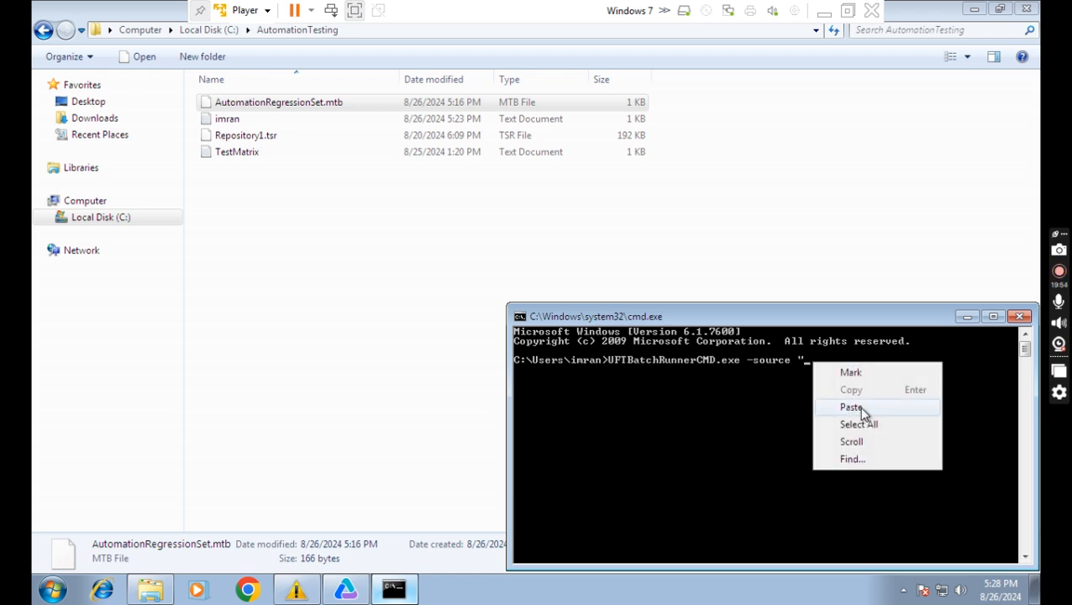
pyautogui.click(851, 407)
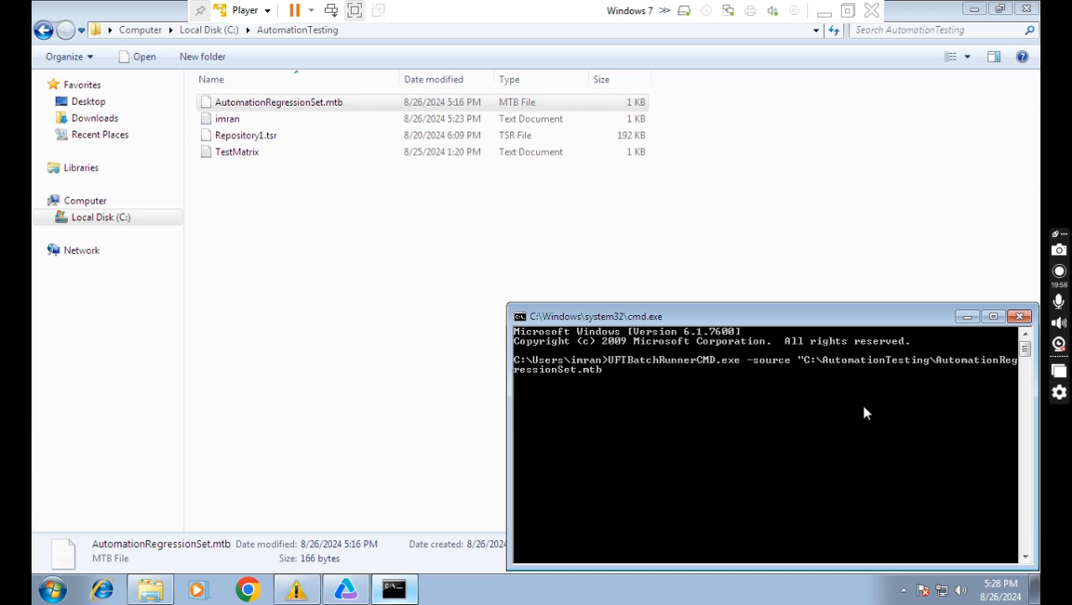
pyautogui.write('"')
pyautogui.moveTo(160, 588)
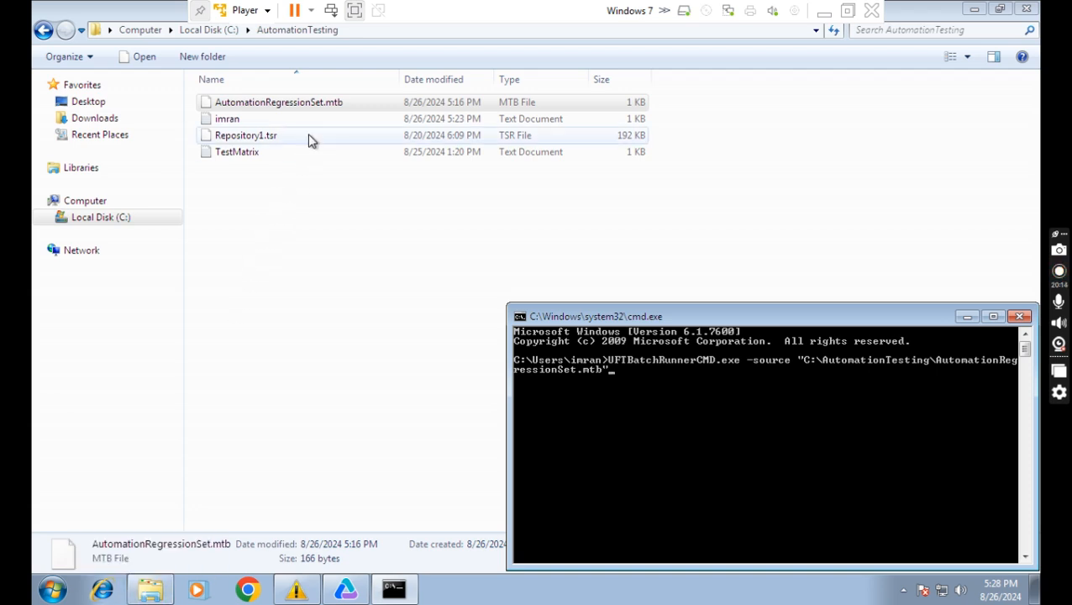
pyautogui.click(336, 107)
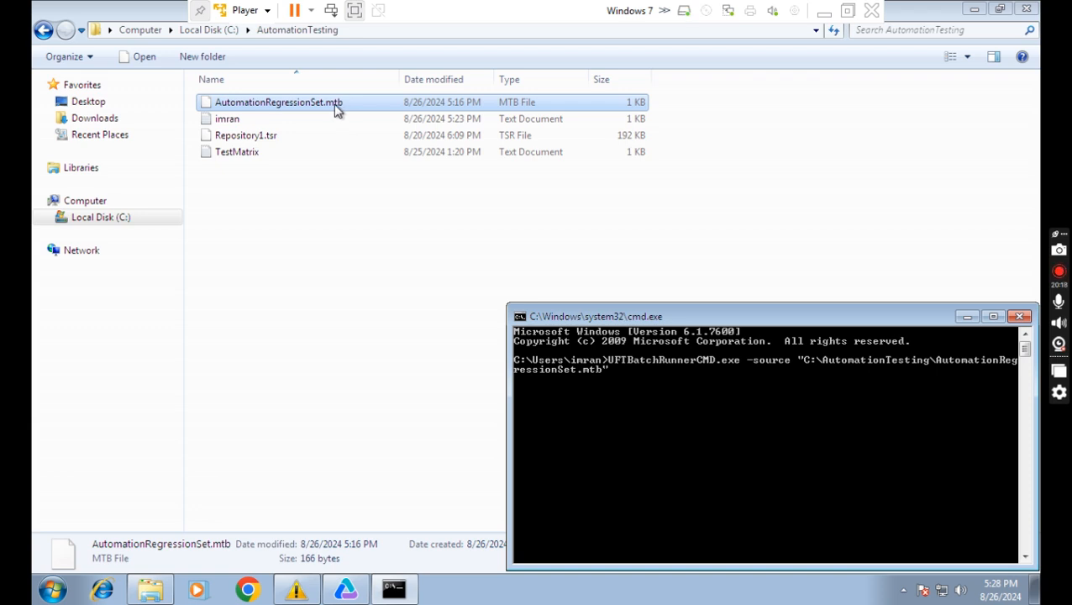
pyautogui.click(871, 392)
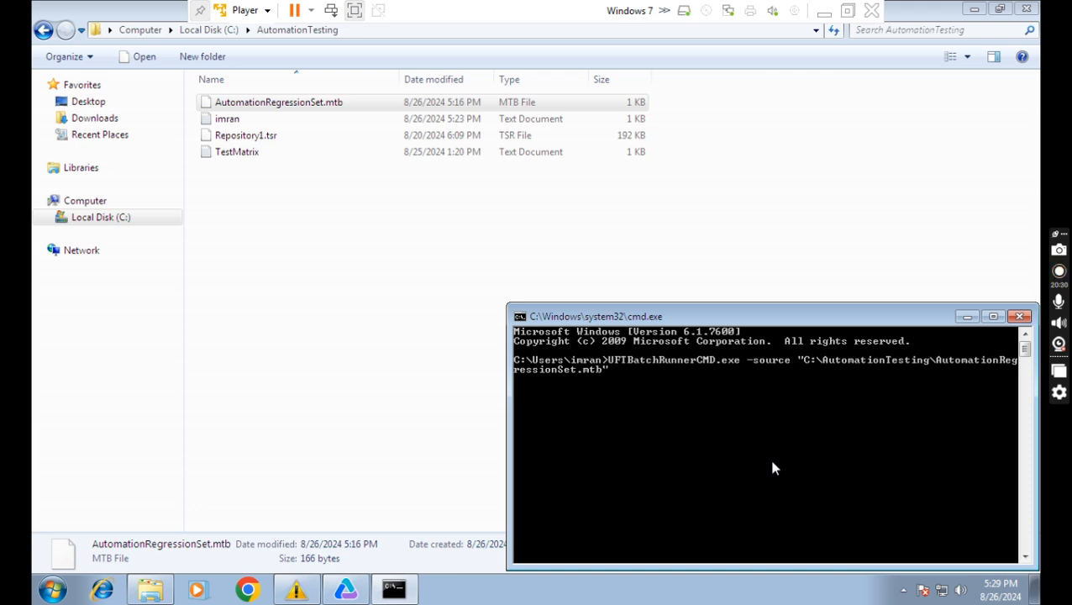
# Run the UFTBatchRunnerCMD command so UFT executes GUITest6 and GUITest7, then restore the console.
pyautogui.press('Return')
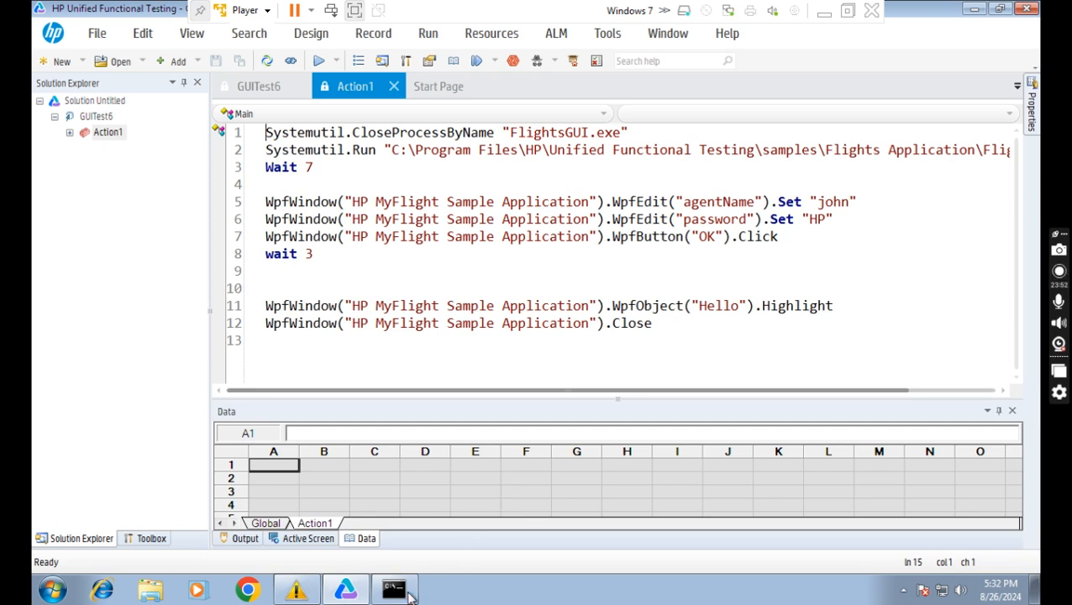
pyautogui.moveTo(409, 593)
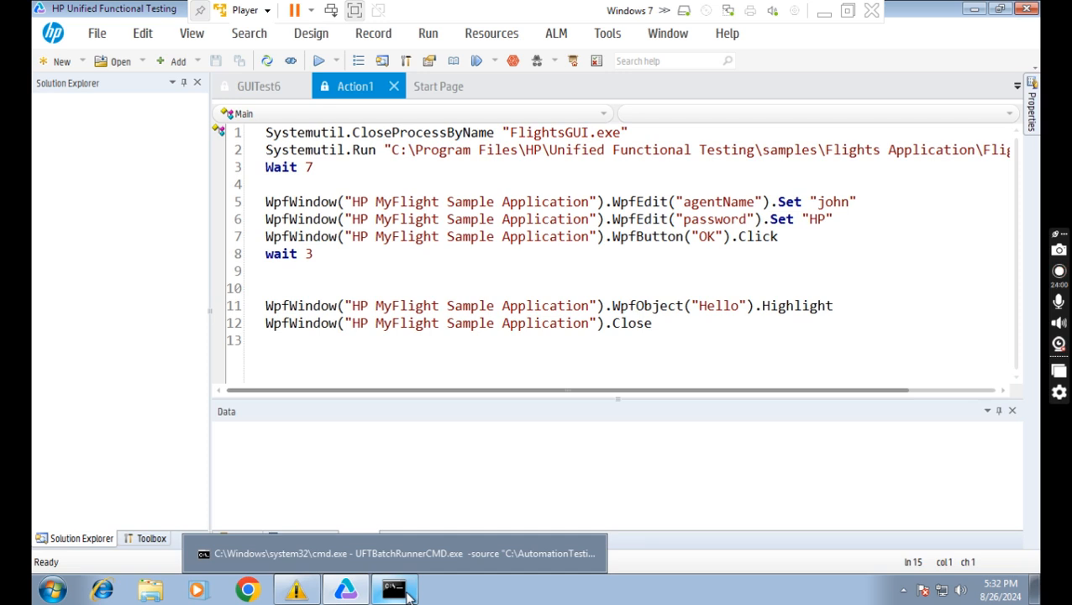
pyautogui.click(408, 595)
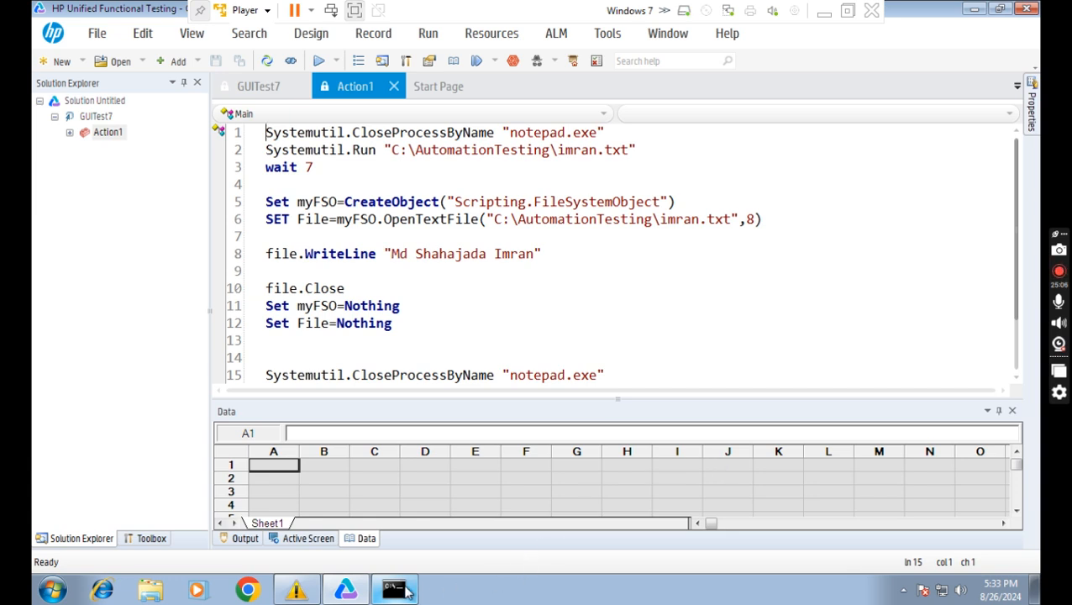
# Show the console's batch output alongside GUITest7's Action1 script in UFT.
pyautogui.click(395, 590)
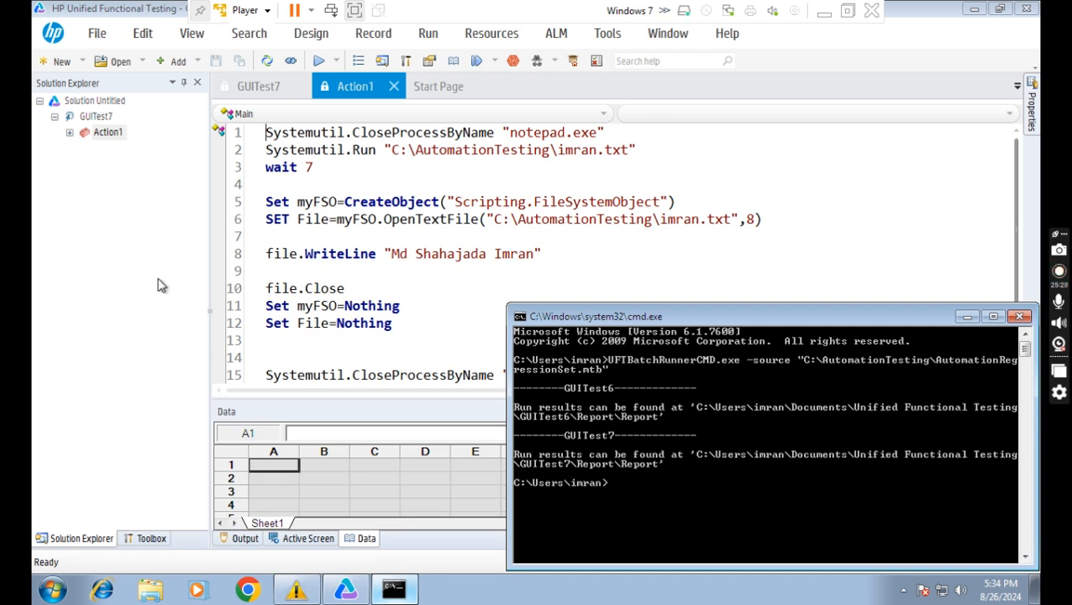
# In the Word notes, colour Execute Batch files and its Using CMD rule green.
pyautogui.click(824, 12)
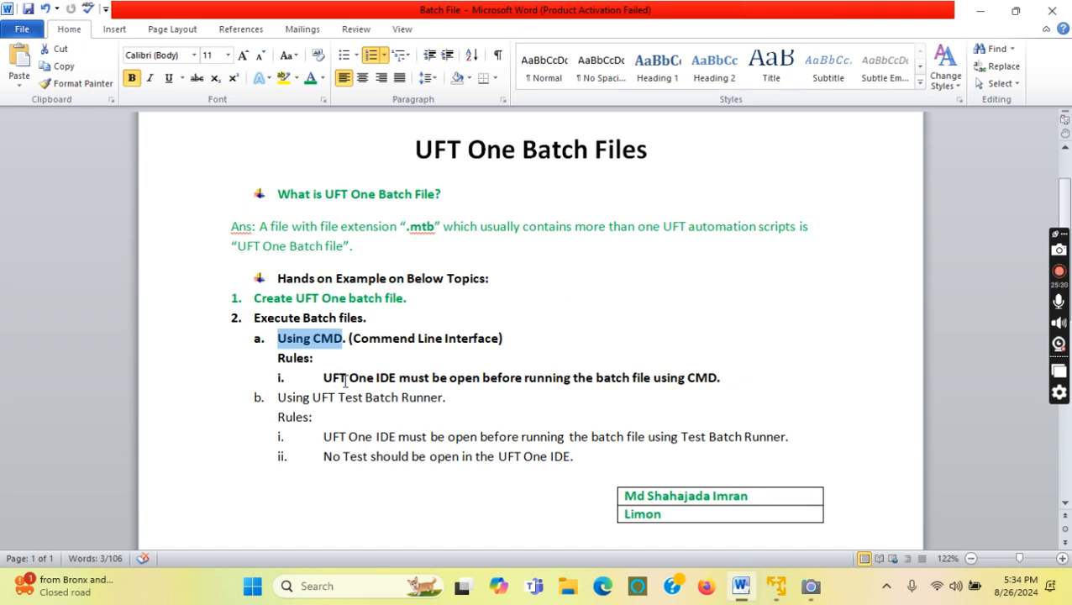
pyautogui.moveTo(726, 377); pyautogui.dragTo(253, 318)
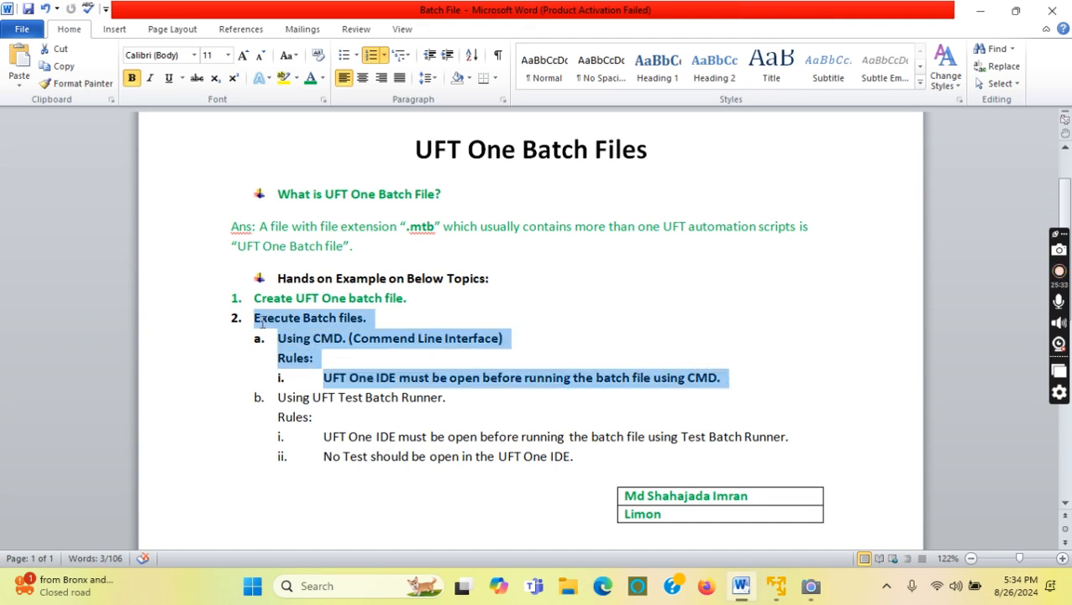
pyautogui.click(310, 77)
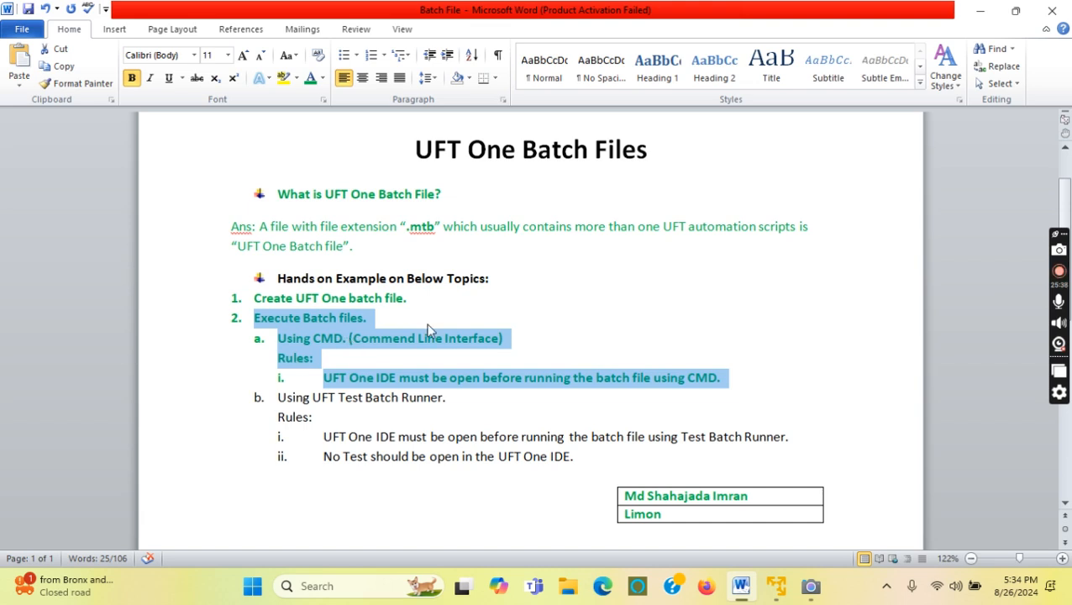
pyautogui.click(391, 315)
# Highlight 'batch file', 'CMD' and 'UFT Test Batch Runner' in the notes, then return to the VM.
pyautogui.moveTo(350, 300); pyautogui.dragTo(404, 300)
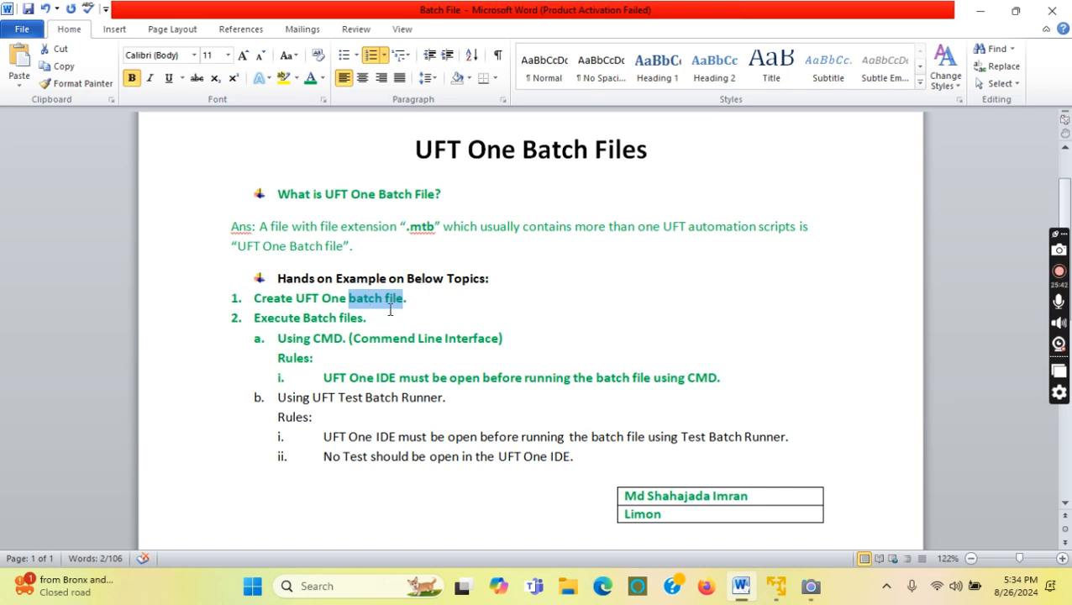
pyautogui.moveTo(315, 337); pyautogui.dragTo(342, 339)
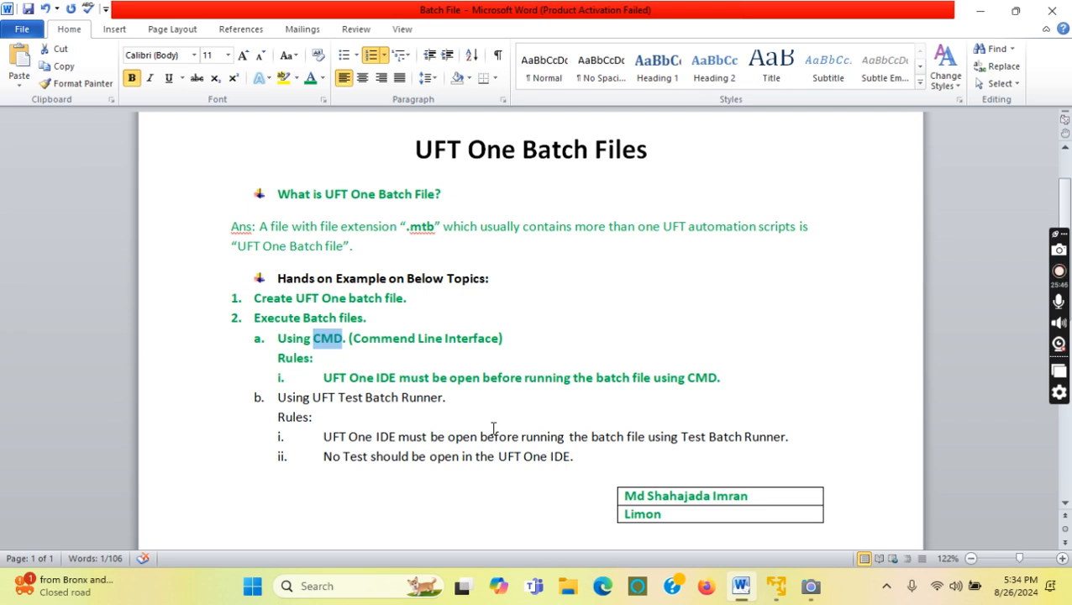
pyautogui.moveTo(312, 398); pyautogui.dragTo(451, 390)
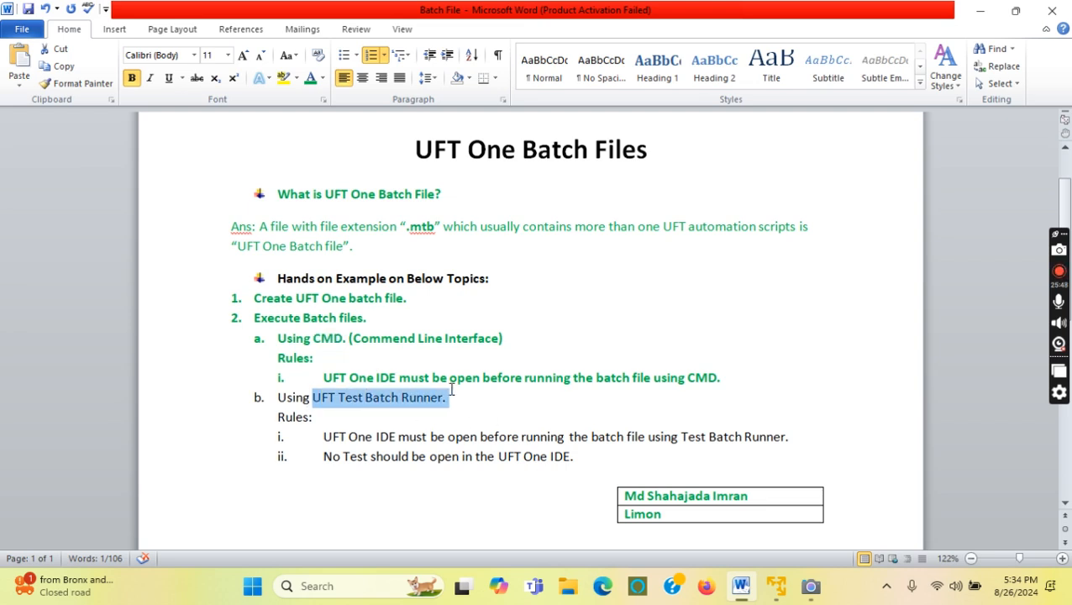
pyautogui.click(467, 401)
pyautogui.click(778, 592)
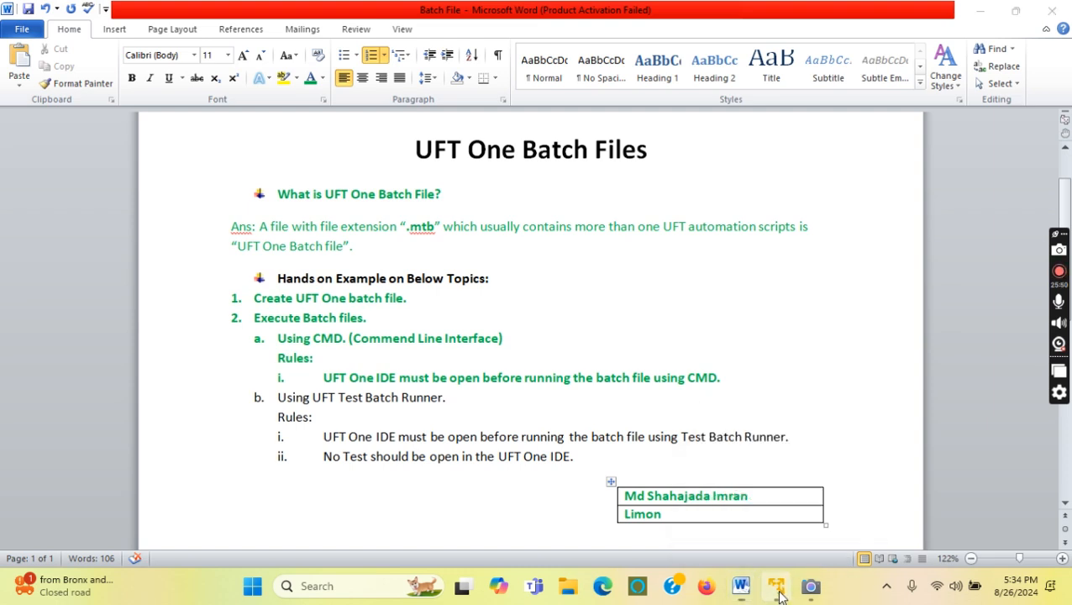
# Close the command window and launch Test Batch Runner from Start > HP Unified Functional Testing > Tools.
pyautogui.moveTo(767, 318); pyautogui.dragTo(632, 227)
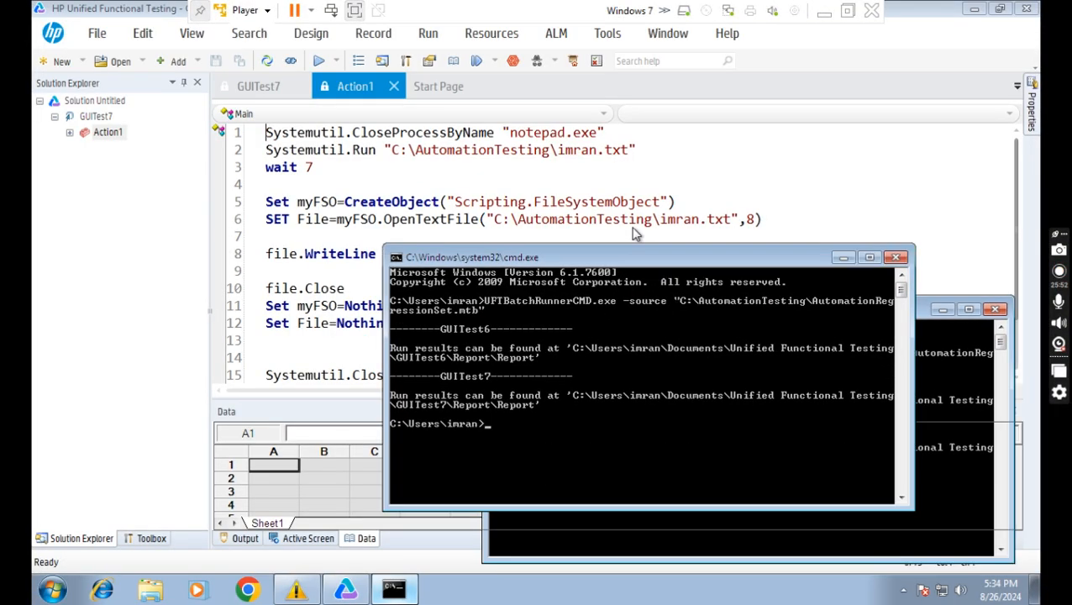
pyautogui.click(883, 230)
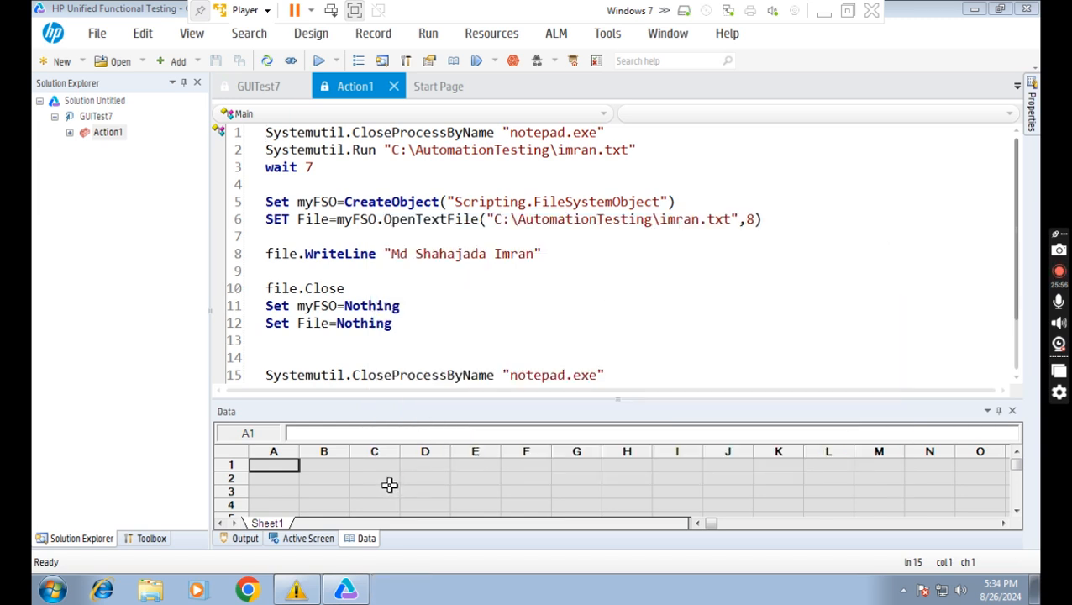
pyautogui.click(52, 590)
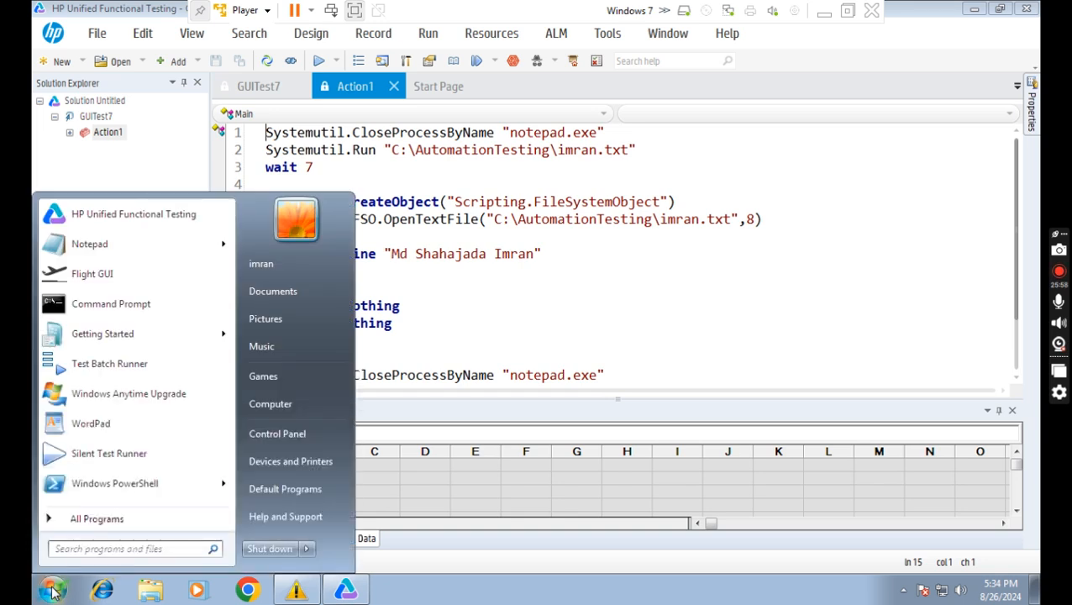
pyautogui.click(97, 519)
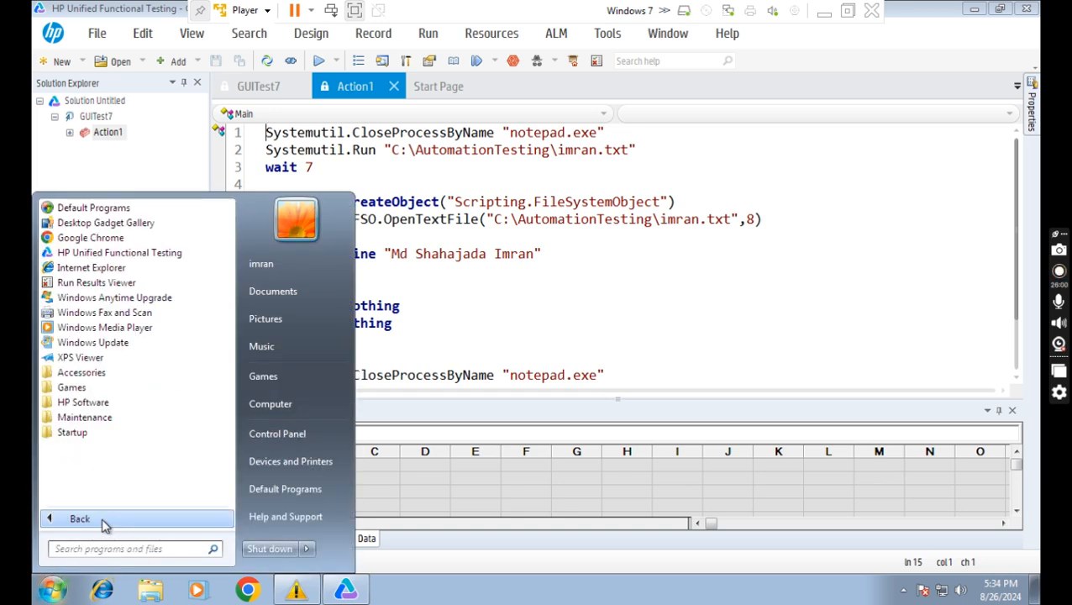
pyautogui.click(98, 407)
pyautogui.click(113, 417)
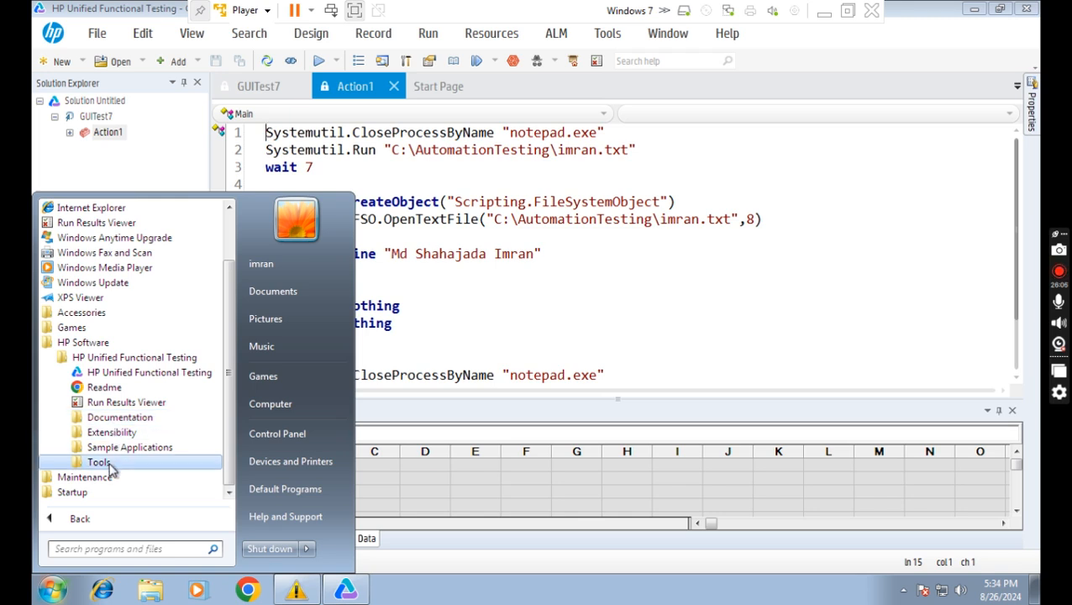
pyautogui.click(105, 463)
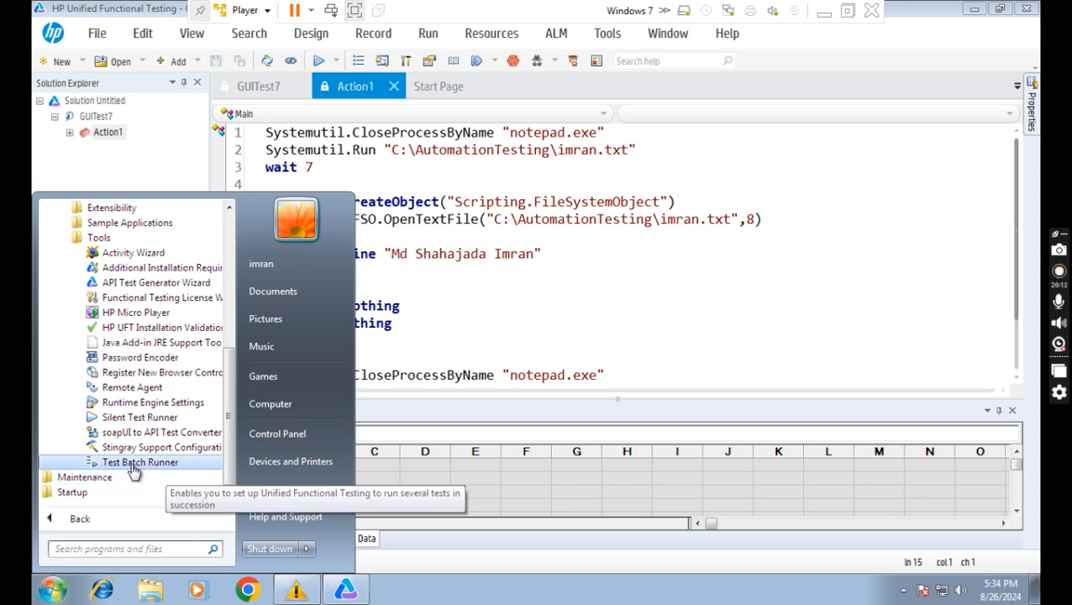
pyautogui.click(134, 472)
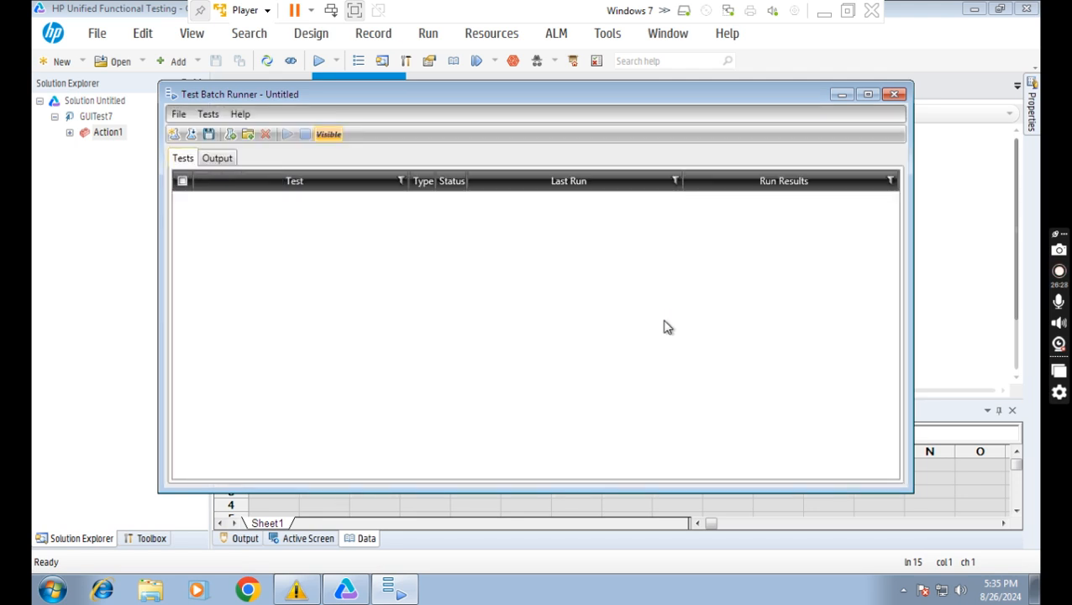
pyautogui.moveTo(318, 93); pyautogui.dragTo(376, 95)
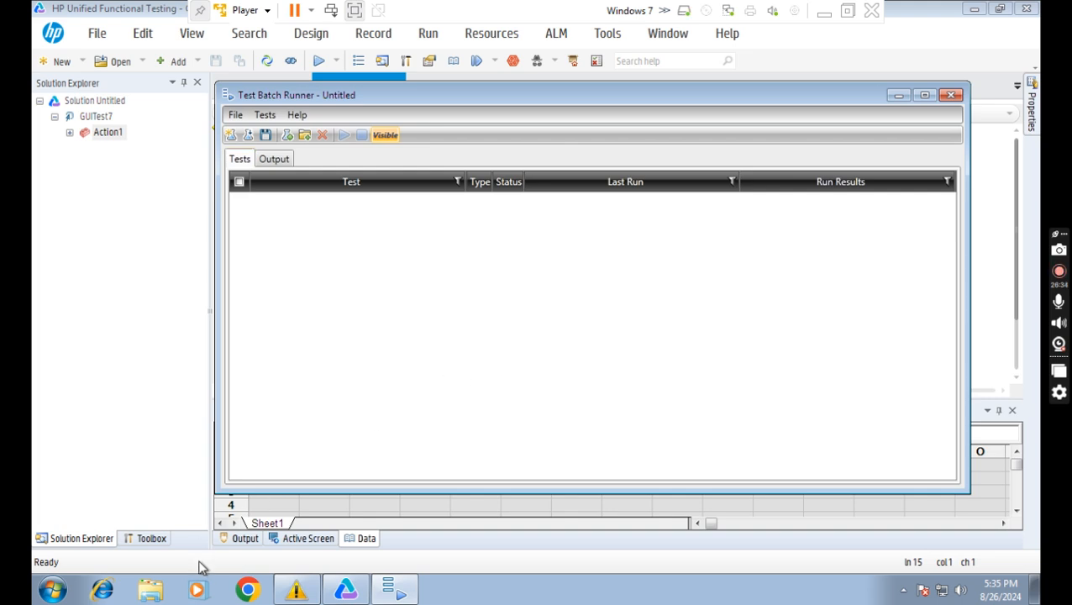
# Open Local Disk (C:)\AutomationTesting in Explorer, then return to the Test Batch Runner.
pyautogui.click(153, 594)
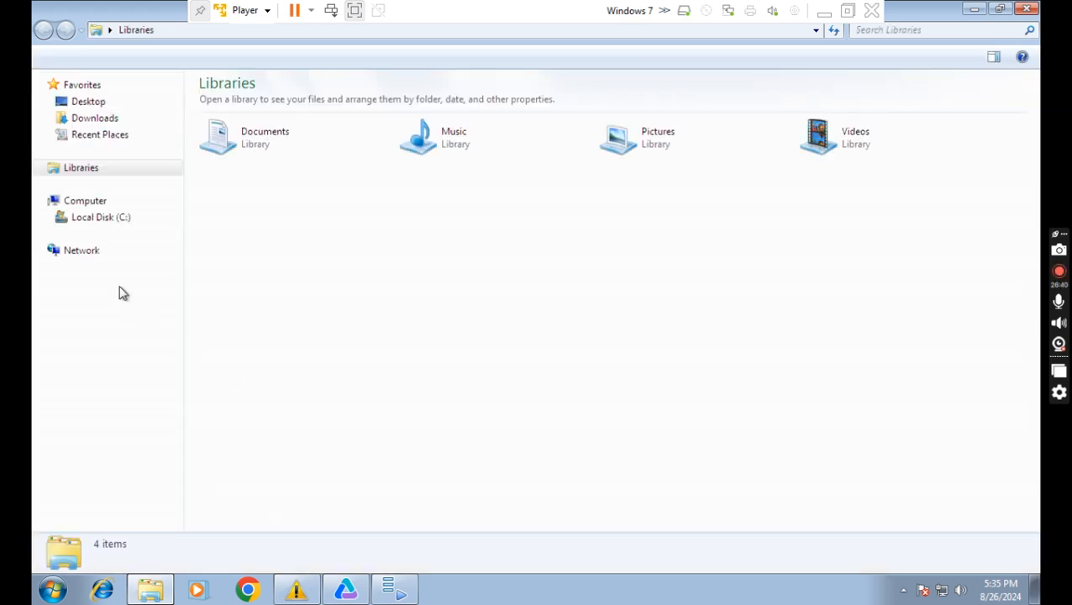
pyautogui.click(136, 220)
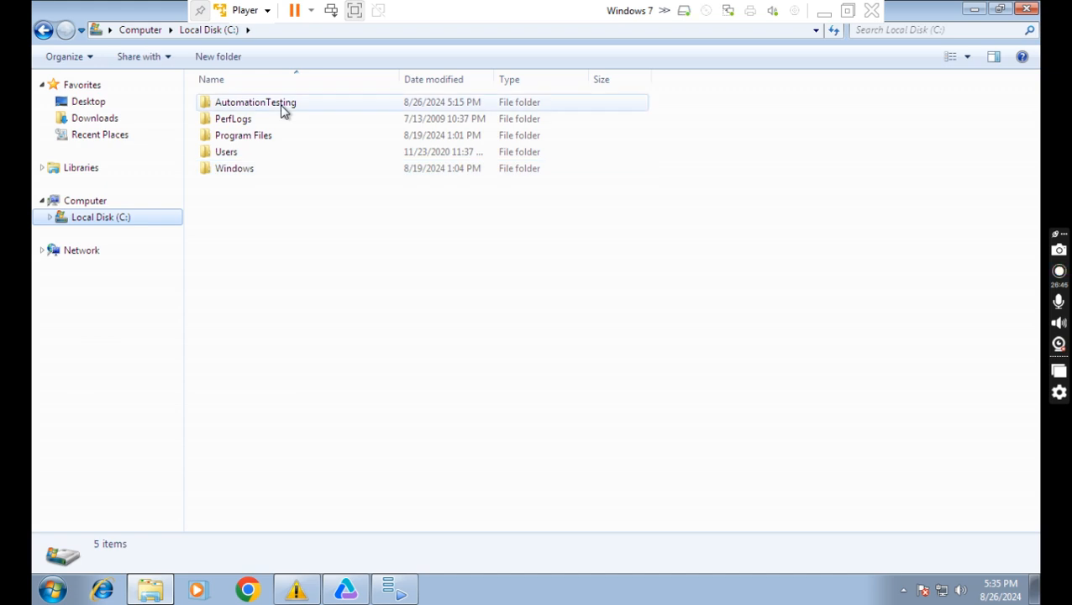
pyautogui.click(284, 112)
pyautogui.doubleClick(284, 111)
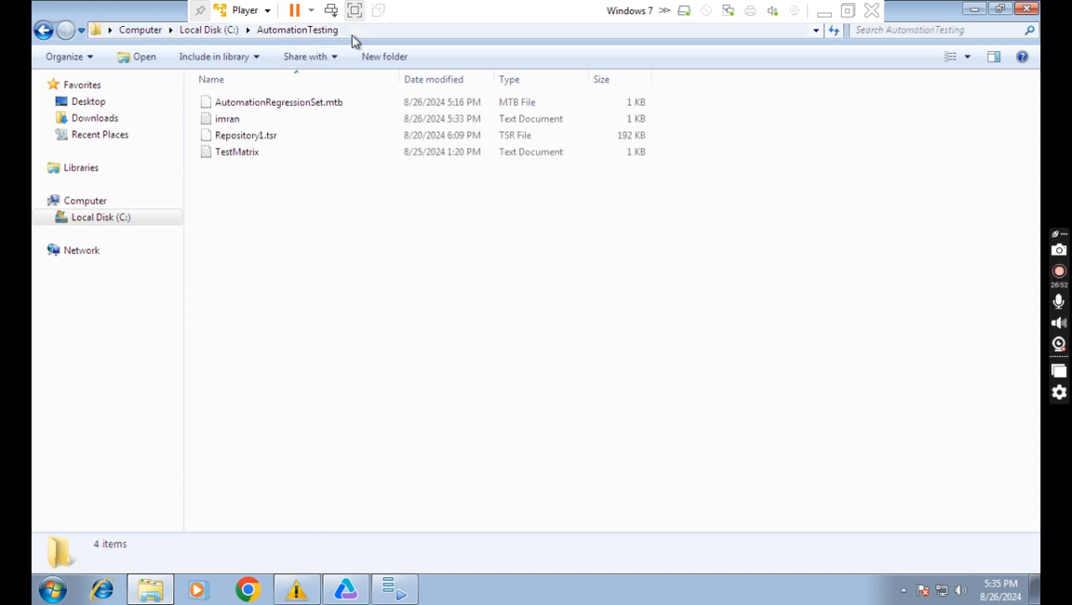
pyautogui.click(353, 32)
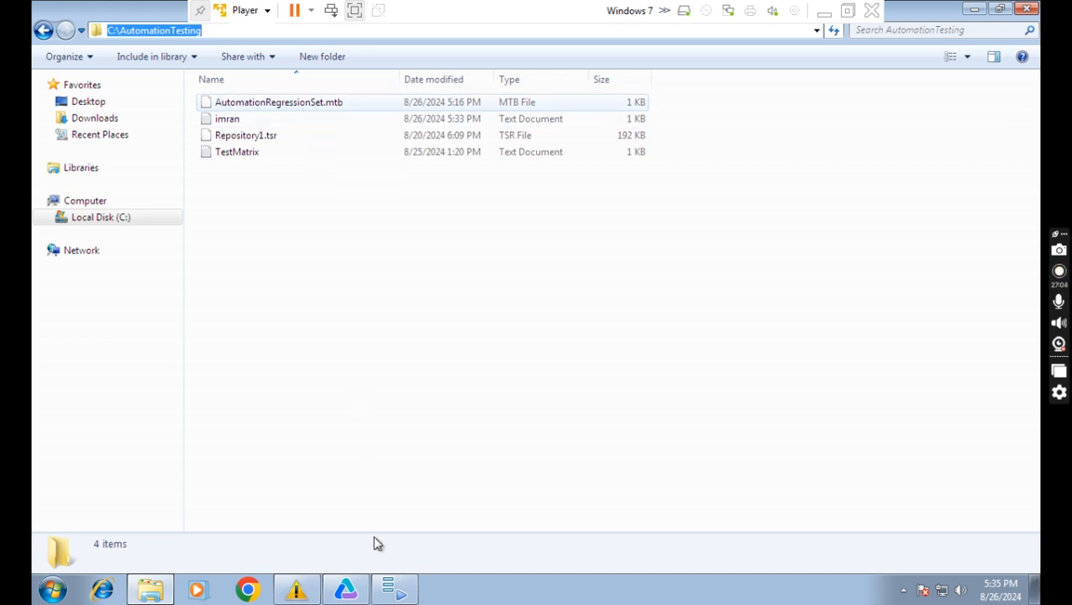
pyautogui.click(395, 593)
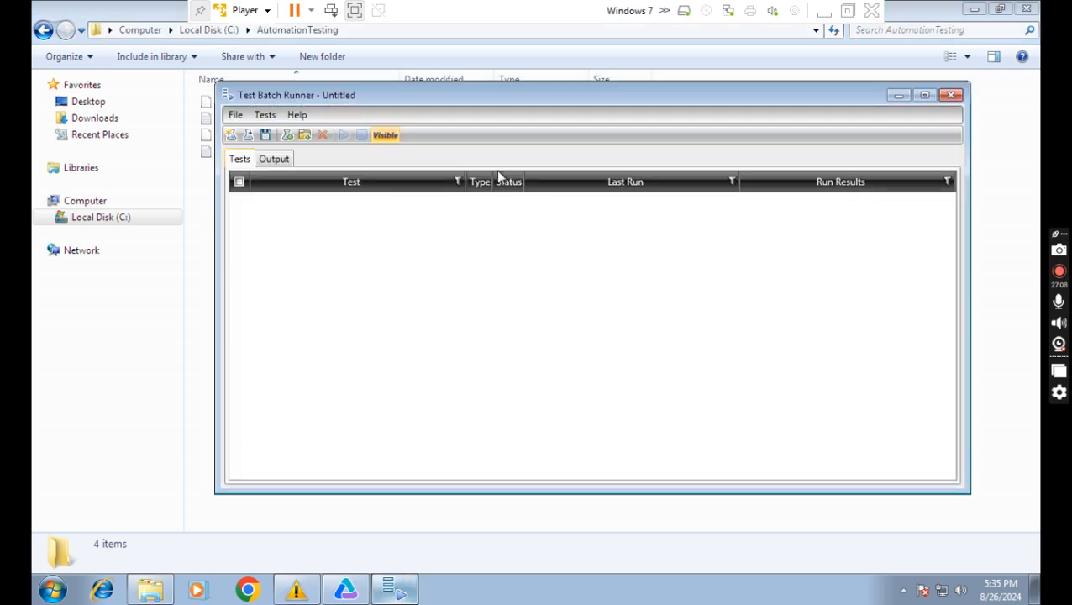
# Open C:\AutomationTesting\AutomationRegressionSet.mtb in Test Batch Runner via File > Open.
pyautogui.click(237, 117)
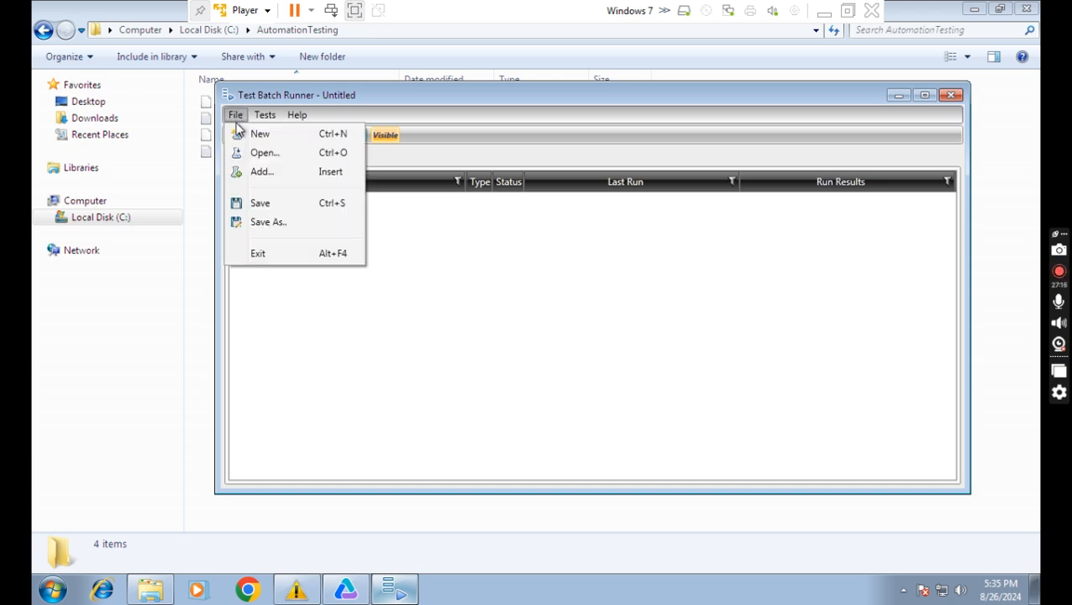
pyautogui.click(263, 154)
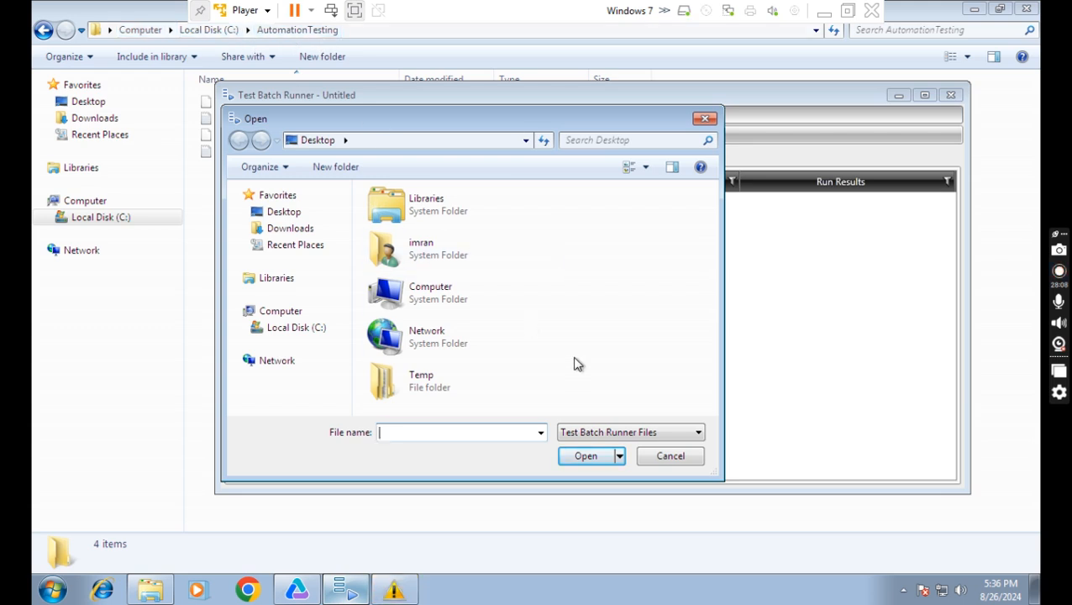
pyautogui.doubleClick(454, 305)
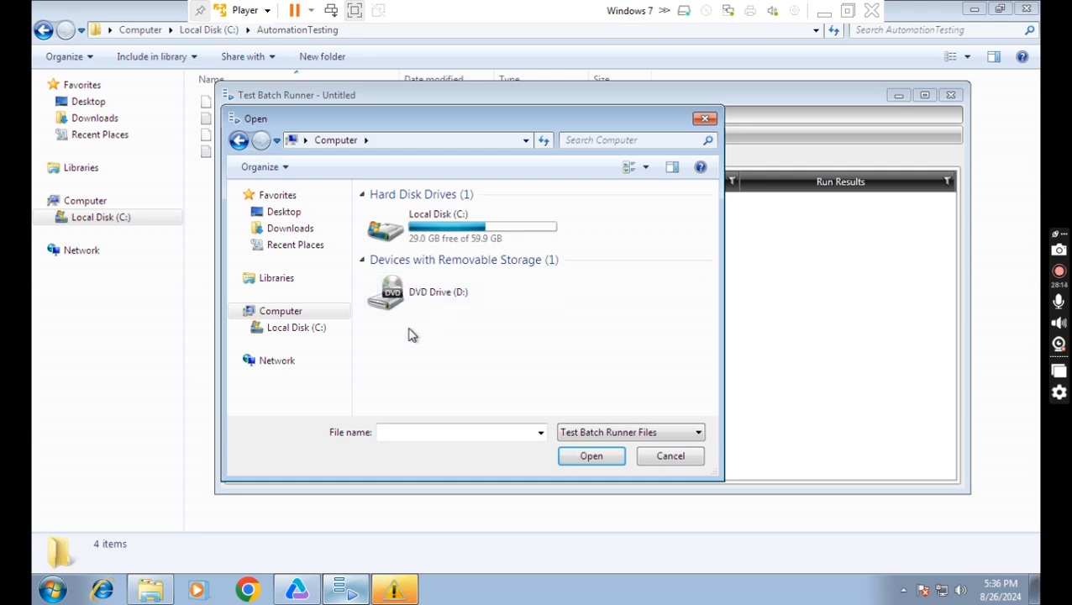
pyautogui.doubleClick(442, 241)
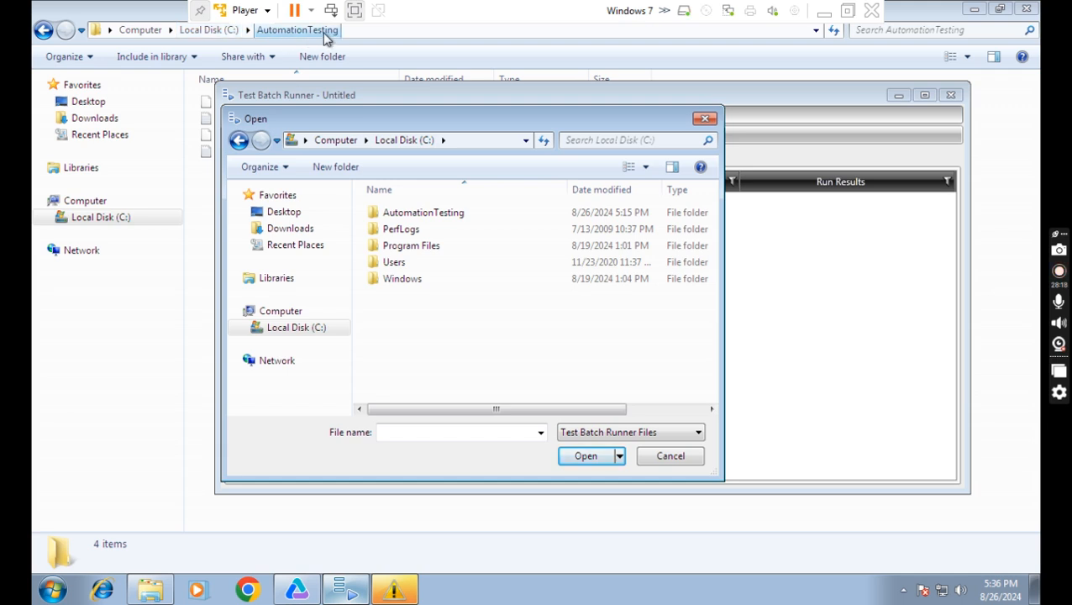
pyautogui.doubleClick(431, 214)
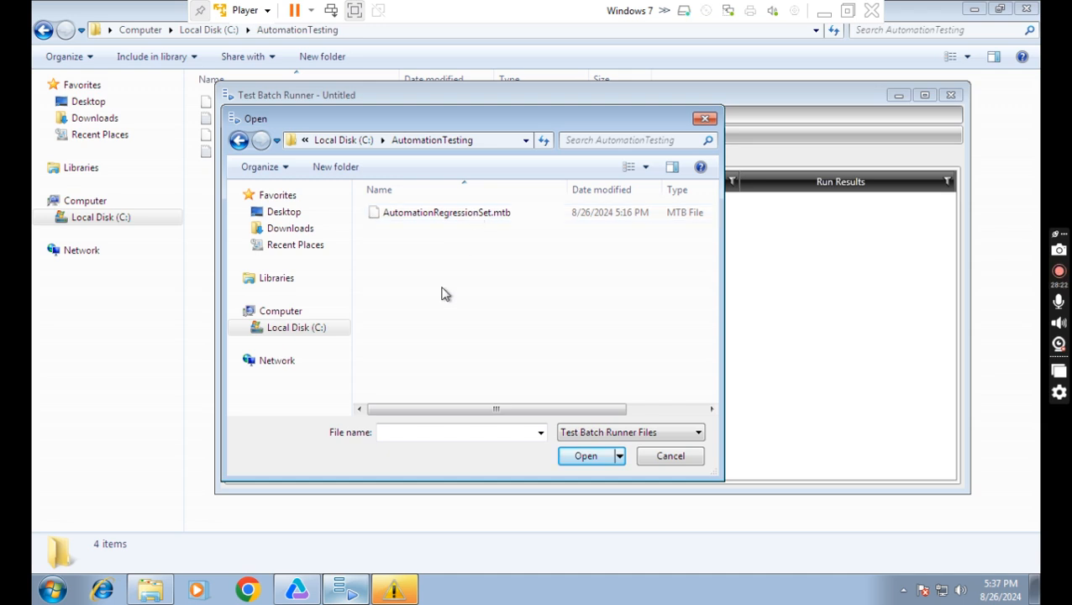
pyautogui.click(440, 217)
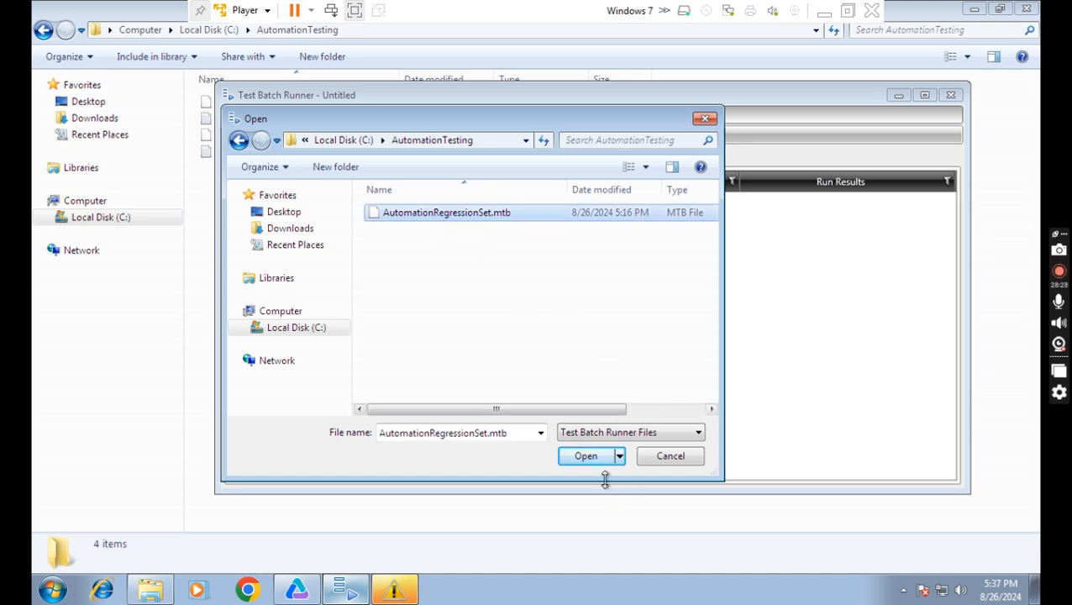
pyautogui.click(585, 456)
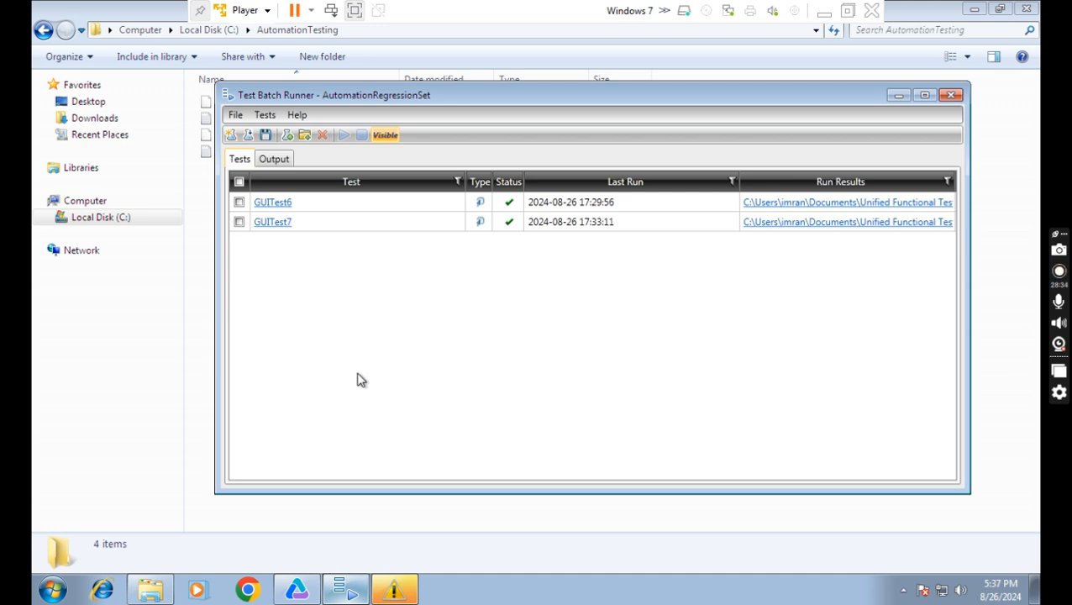
# Tick GUITest6 and GUITest7 with the select-all checkbox, then minimize the VM.
pyautogui.click(239, 182)
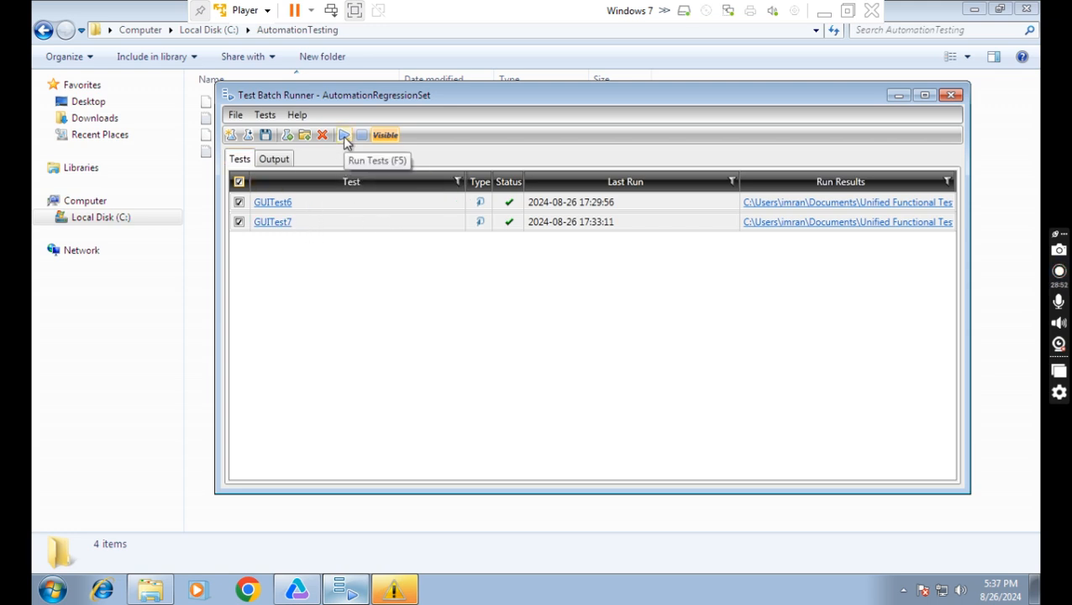
pyautogui.click(823, 11)
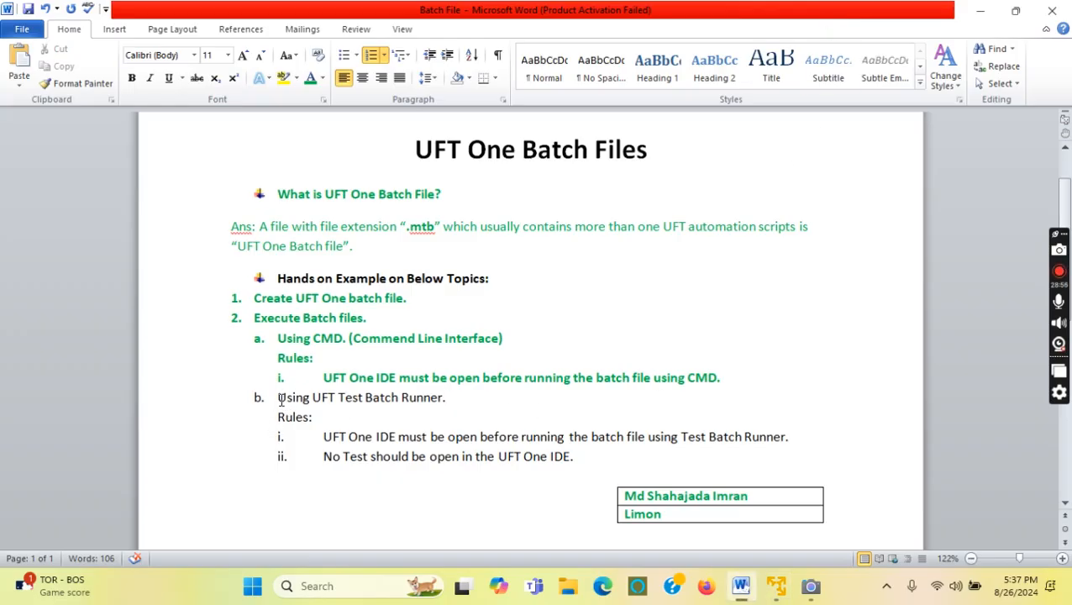
# Bold the UFT Test Batch Runner item b and its two rules in the notes.
pyautogui.moveTo(586, 457); pyautogui.dragTo(281, 411)
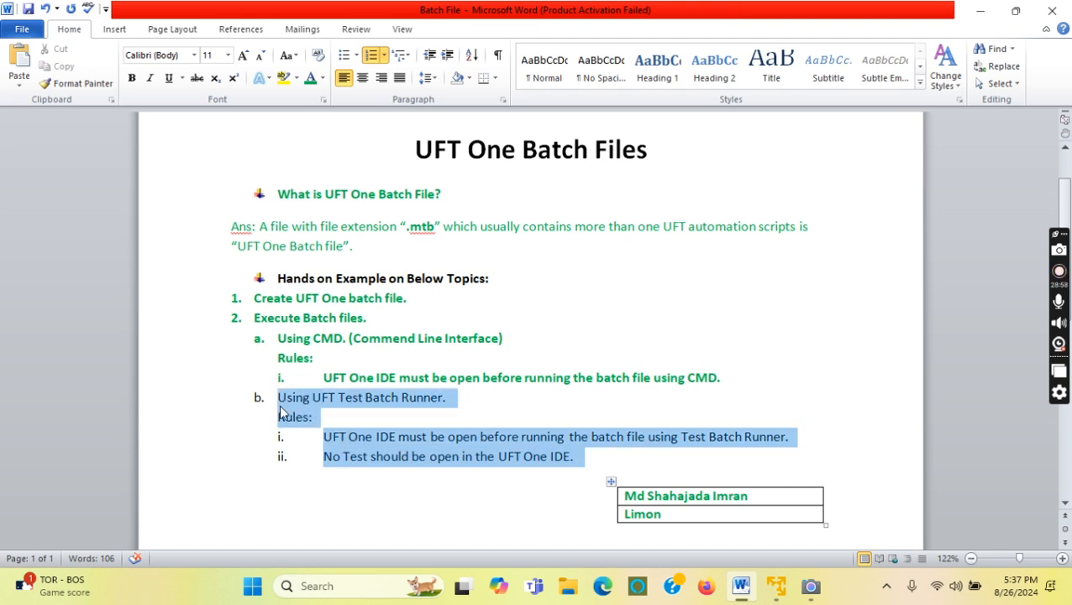
pyautogui.click(131, 77)
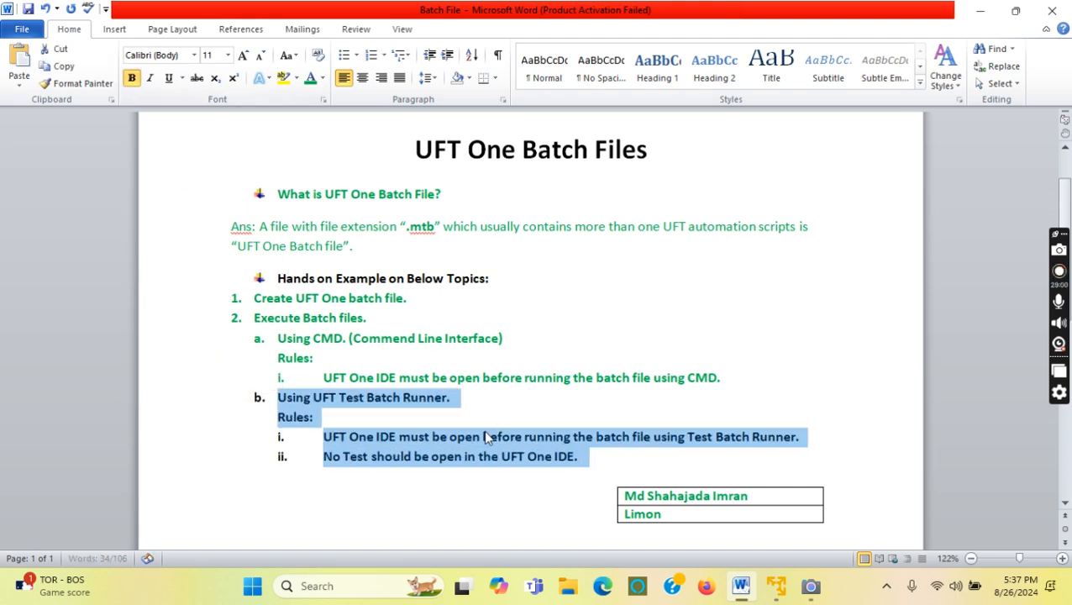
pyautogui.click(467, 482)
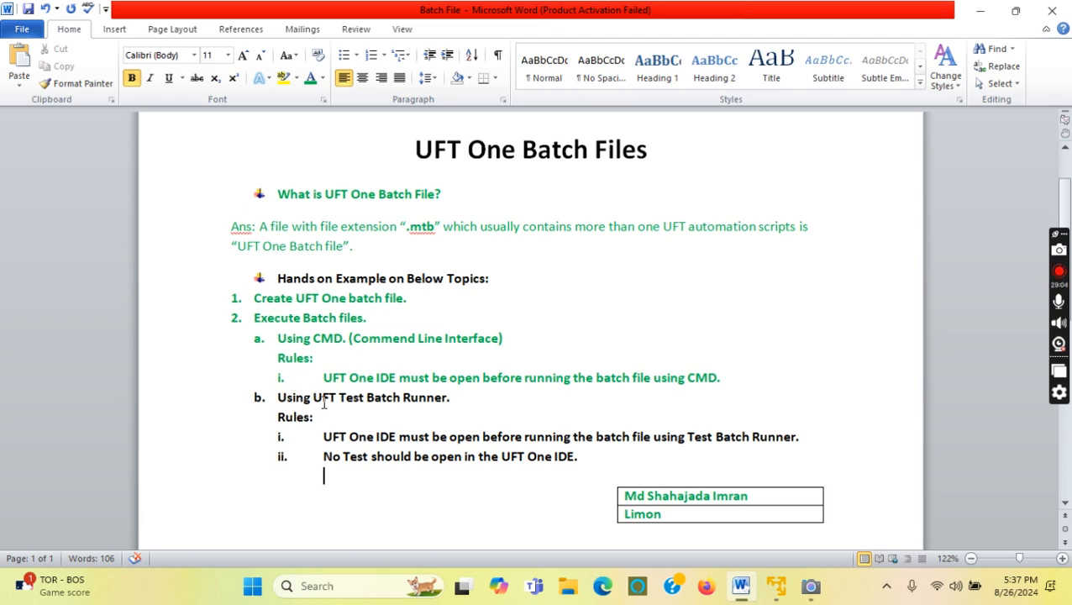
# Highlight 'UFT Test Batch Runner' and part of the first rule, switching back to the VM.
pyautogui.moveTo(315, 400); pyautogui.dragTo(446, 399)
pyautogui.click(777, 588)
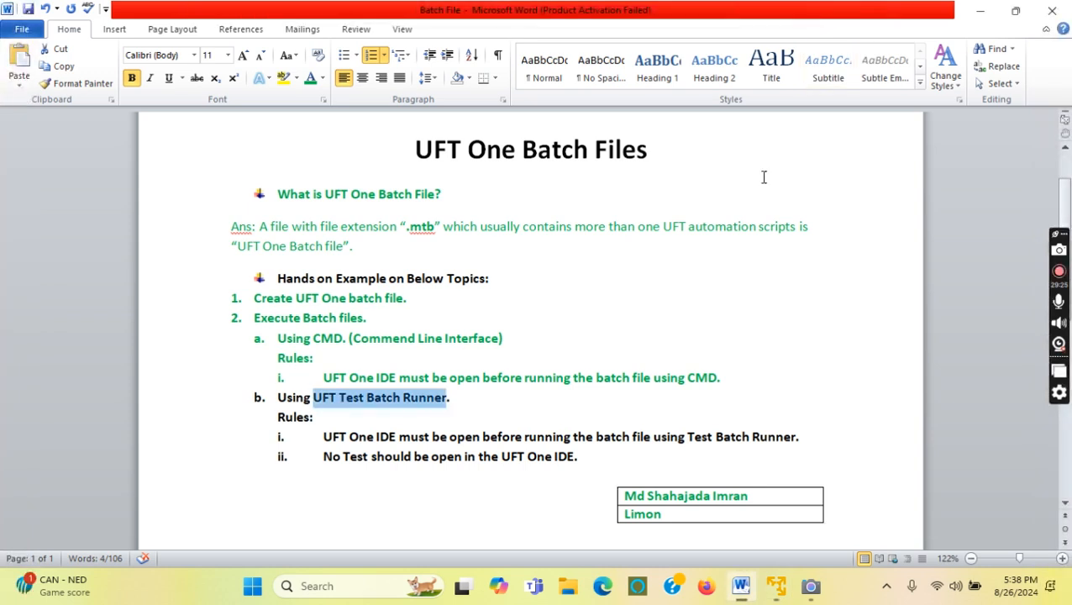
pyautogui.click(824, 12)
pyautogui.click(436, 518)
pyautogui.moveTo(326, 436); pyautogui.dragTo(448, 437)
pyautogui.click(777, 600)
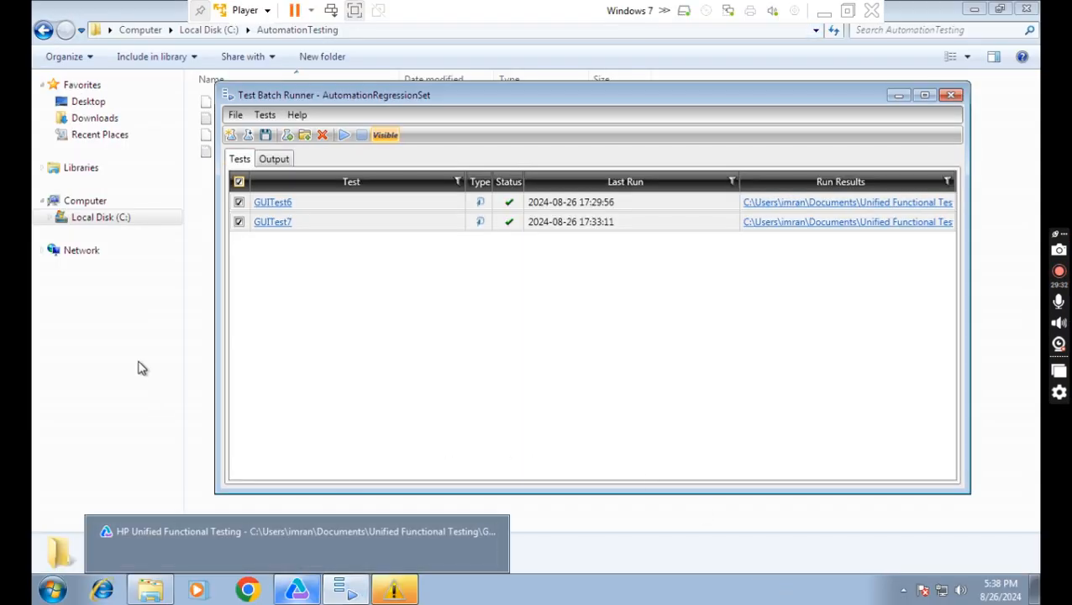
# Close Explorer, minimize Test Batch Runner, and move the update warning aside to reveal GUITest7's Action1 script.
pyautogui.click(1027, 9)
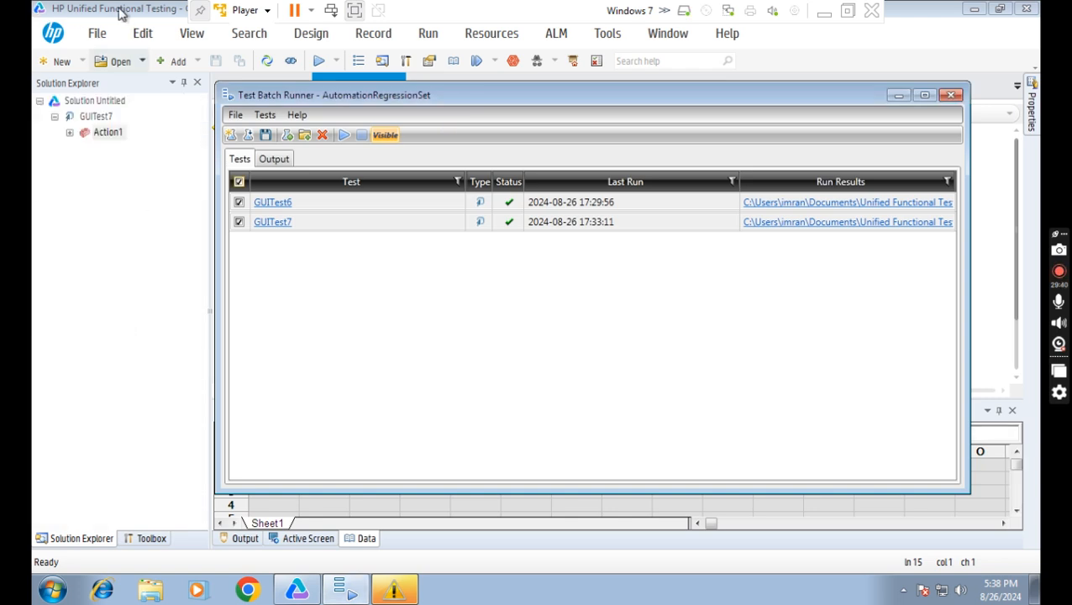
pyautogui.click(899, 96)
pyautogui.moveTo(565, 185); pyautogui.dragTo(1039, 568)
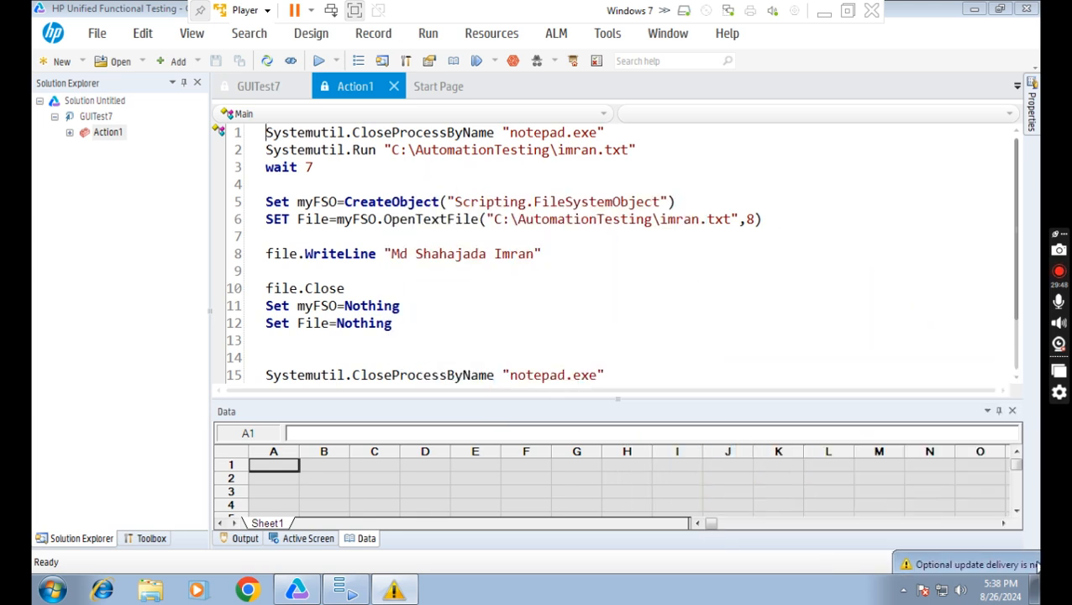
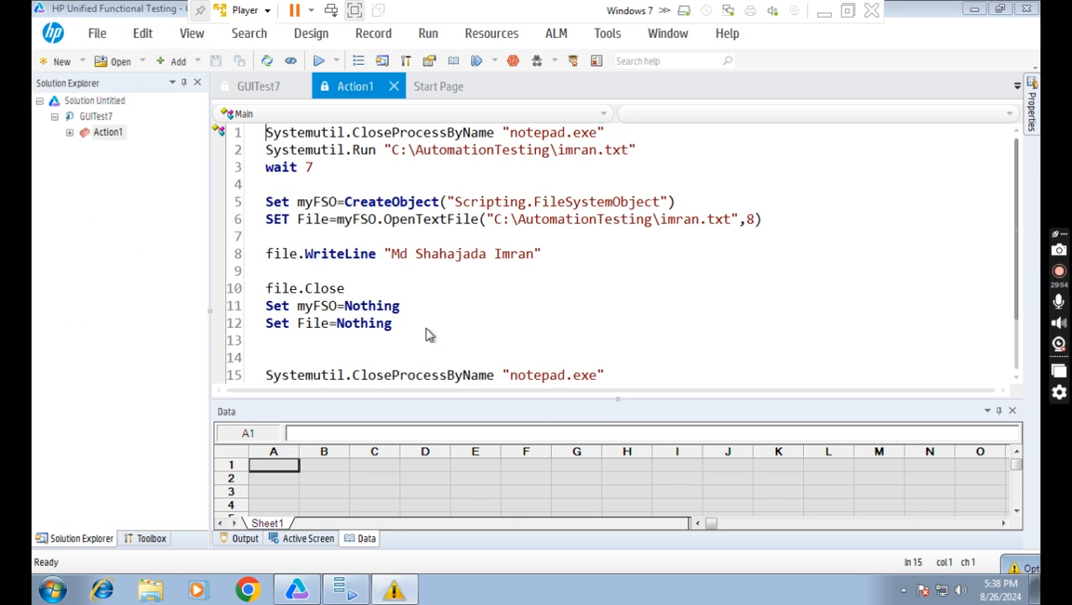
# In the Word notes, highlight rule i 'UFT One IDE must be open' and rule ii 'No Test should be open'.
pyautogui.click(825, 11)
pyautogui.click(344, 439)
pyautogui.moveTo(326, 436); pyautogui.dragTo(796, 437)
pyautogui.click(430, 485)
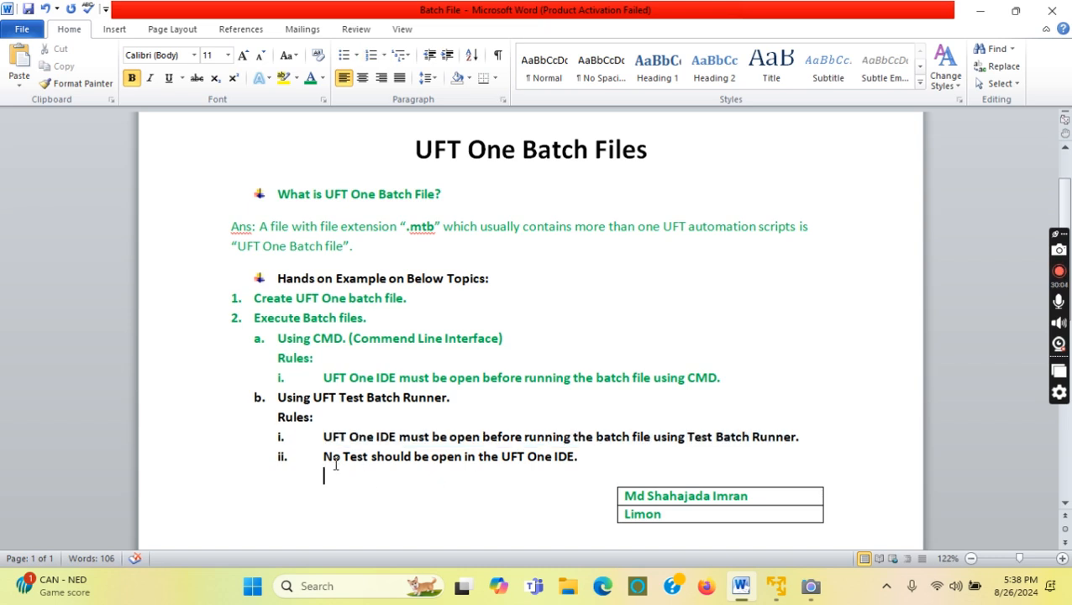
pyautogui.moveTo(323, 458); pyautogui.dragTo(574, 459)
pyautogui.click(774, 585)
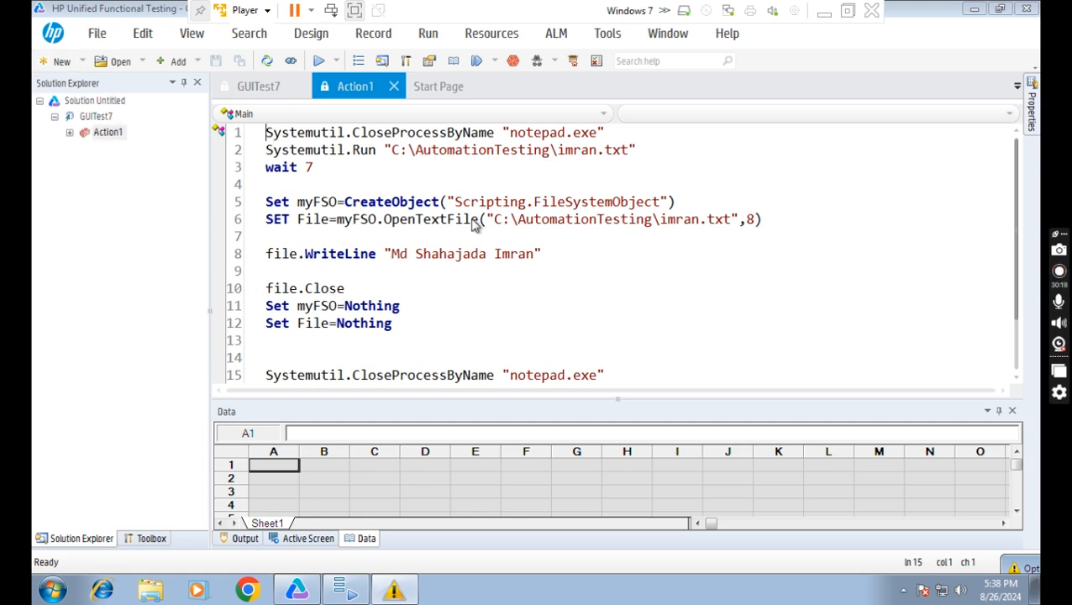
pyautogui.click(824, 10)
pyautogui.moveTo(324, 458); pyautogui.dragTo(417, 459)
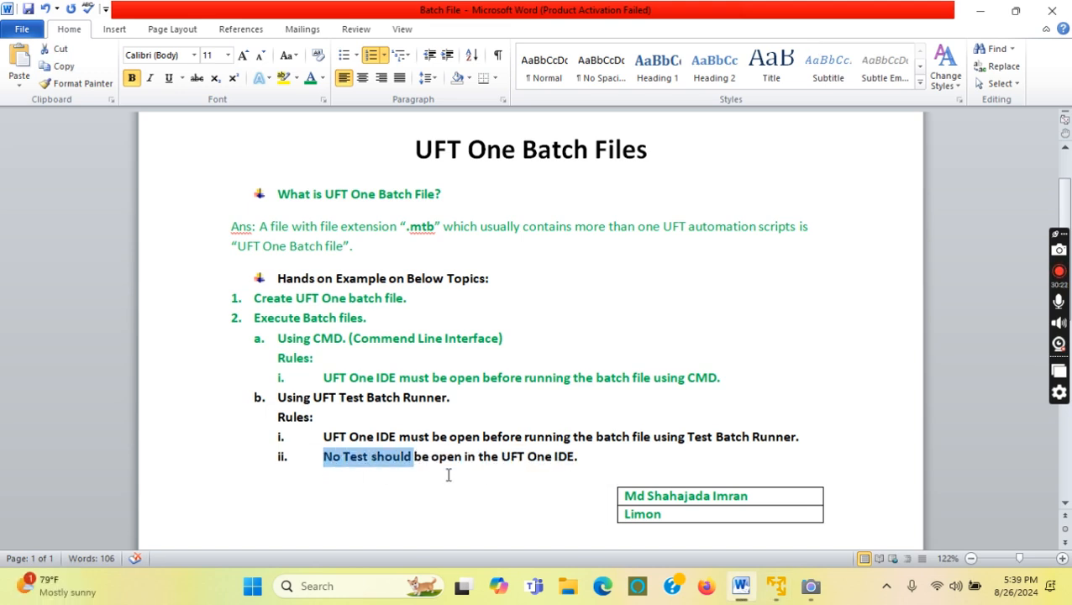
# Back in UFT, remove GUITest7 from the solution and confirm with Yes.
pyautogui.click(773, 588)
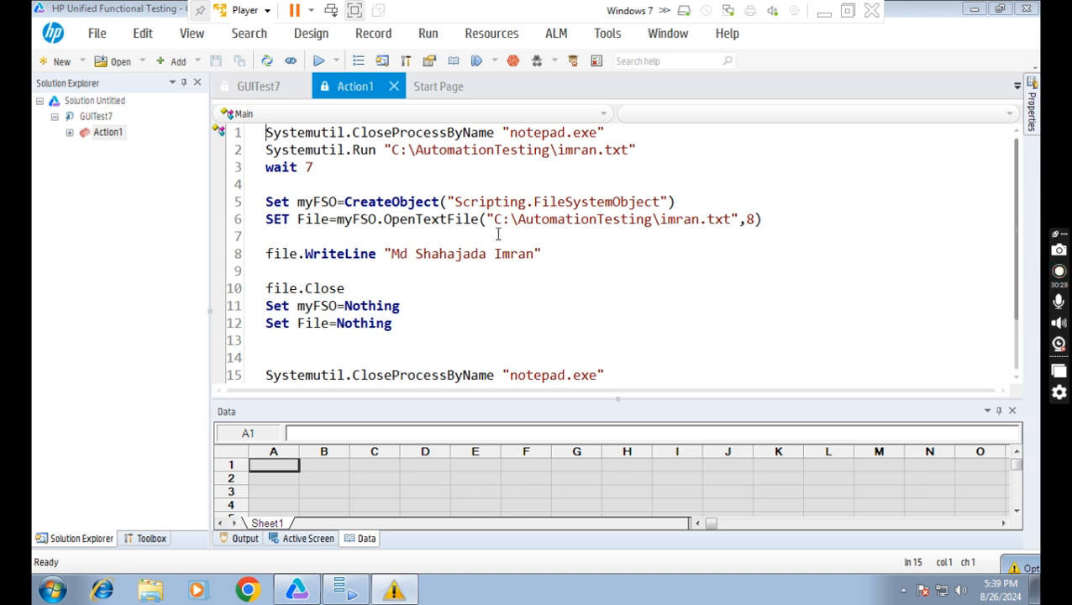
pyautogui.click(97, 119)
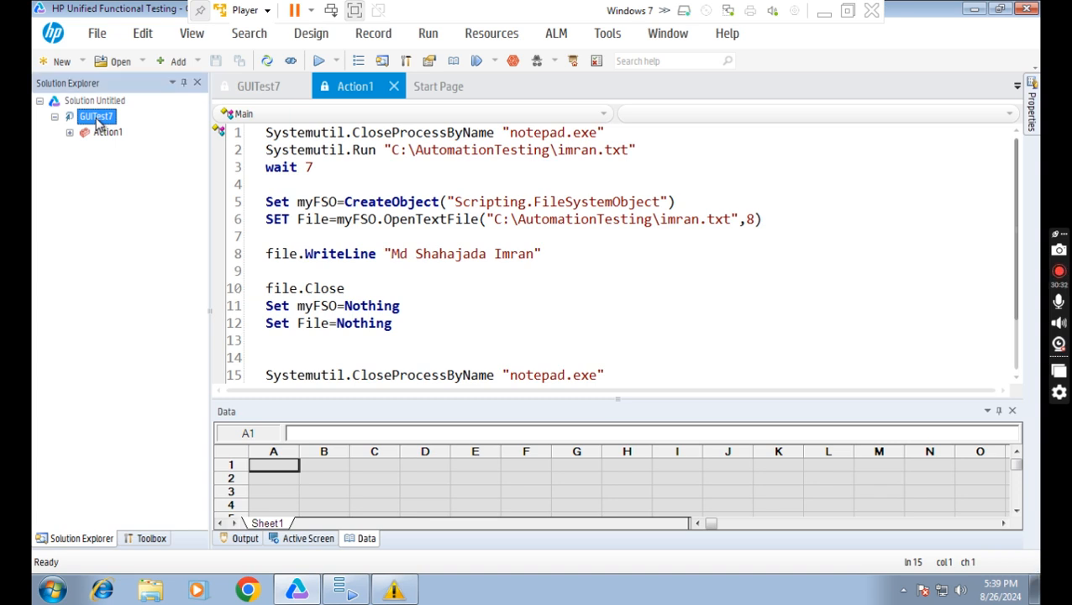
pyautogui.rightClick(98, 119)
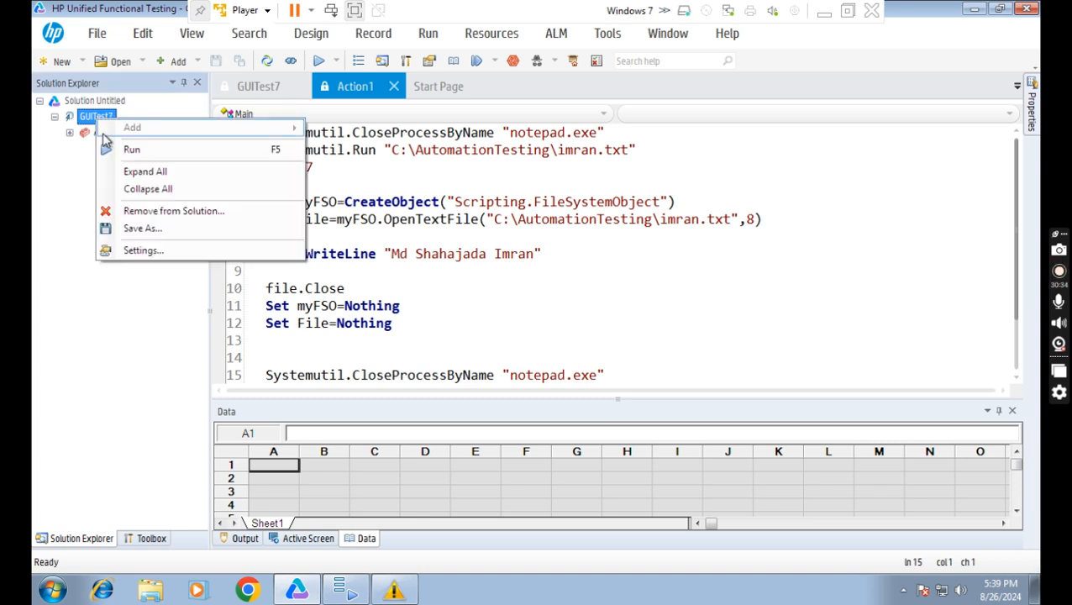
pyautogui.click(185, 215)
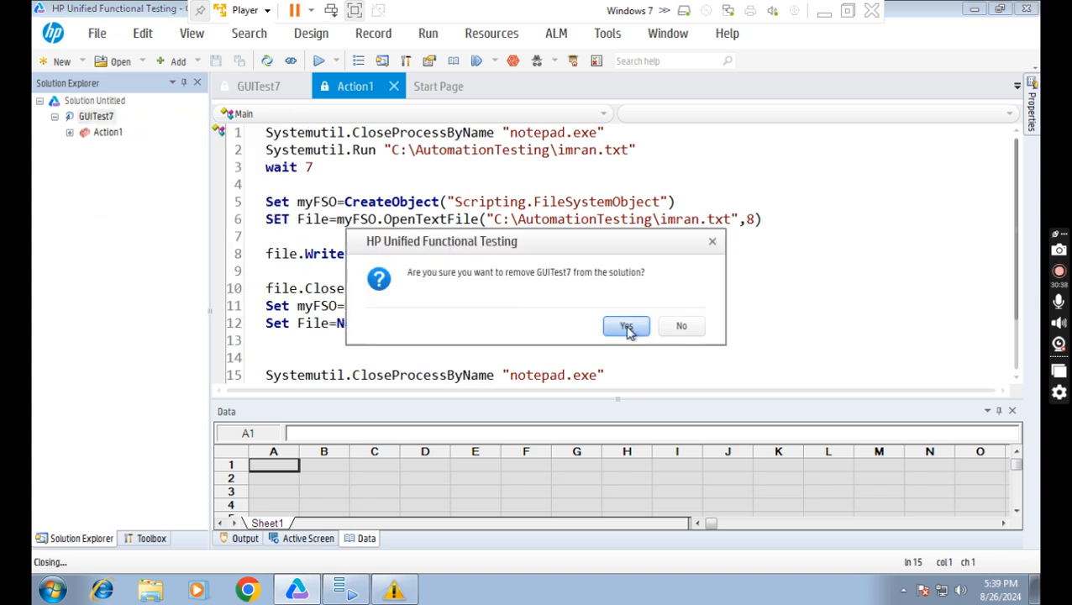
pyautogui.click(626, 333)
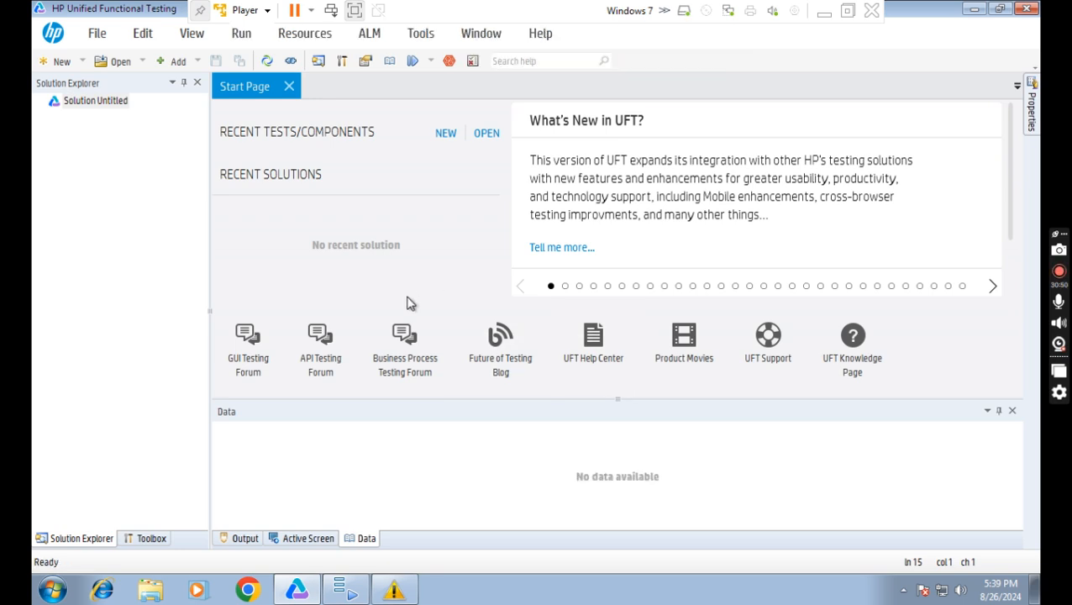
pyautogui.click(824, 11)
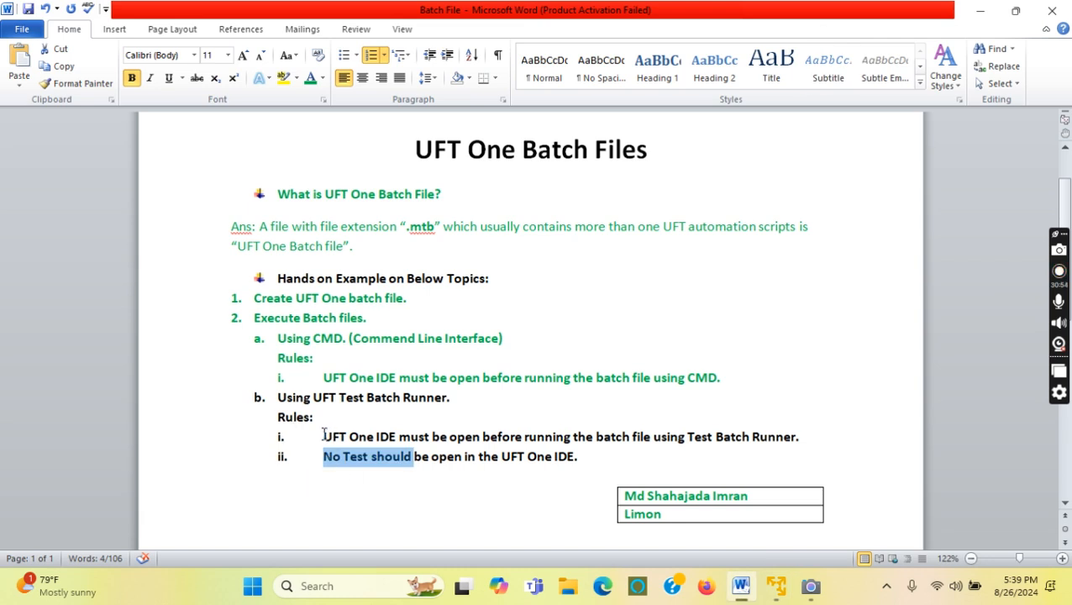
pyautogui.click(450, 473)
pyautogui.moveTo(324, 436); pyautogui.dragTo(412, 435)
pyautogui.moveTo(325, 456); pyautogui.dragTo(429, 456)
pyautogui.click(779, 590)
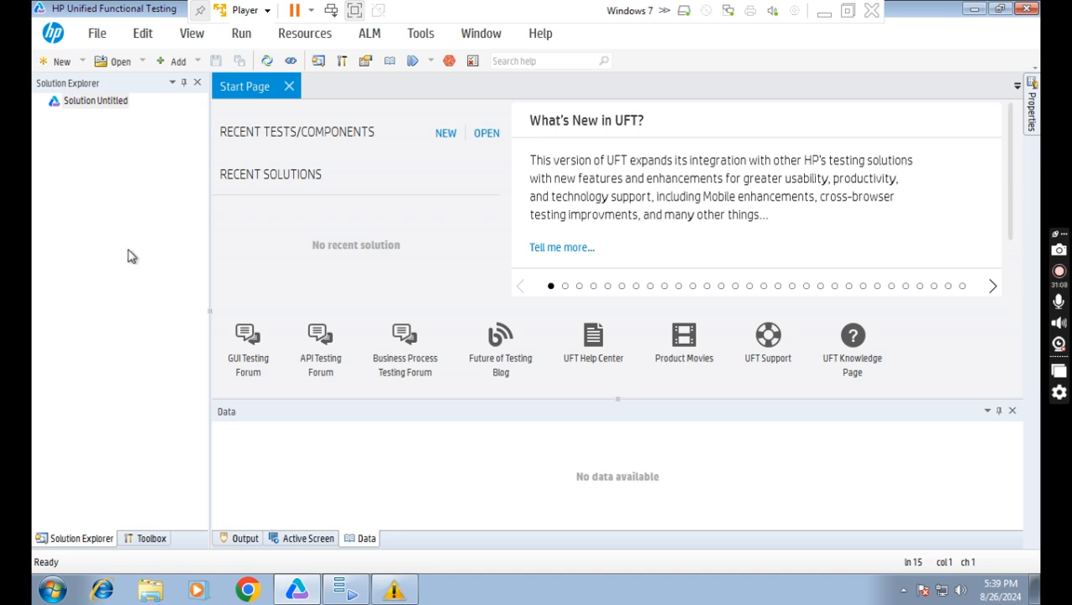
# Bring the Test Batch Runner window for AutomationRegressionSet to the front from the taskbar.
pyautogui.moveTo(348, 591)
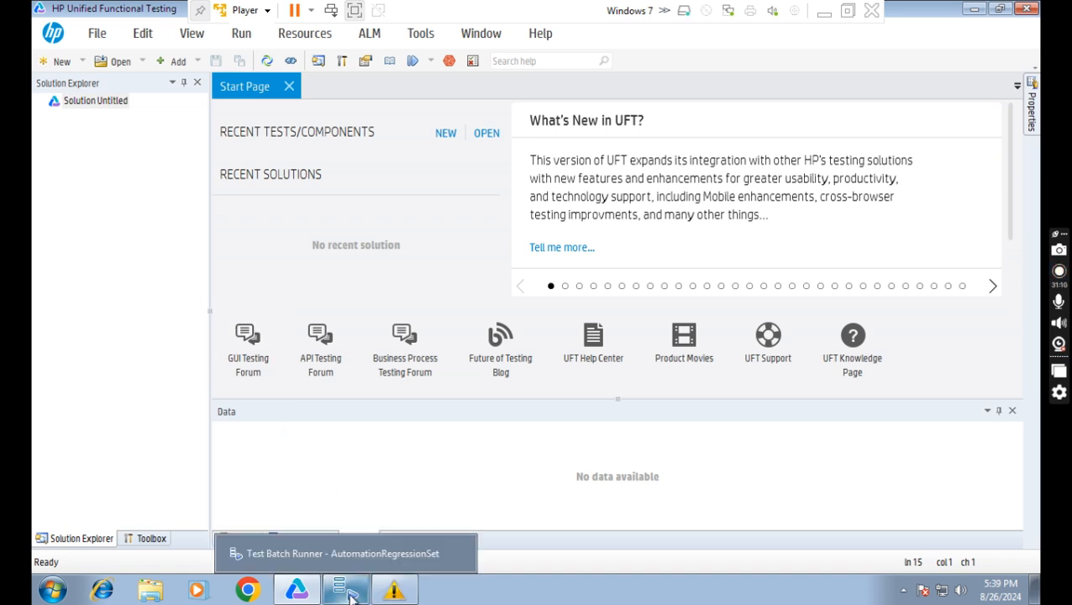
pyautogui.click(350, 592)
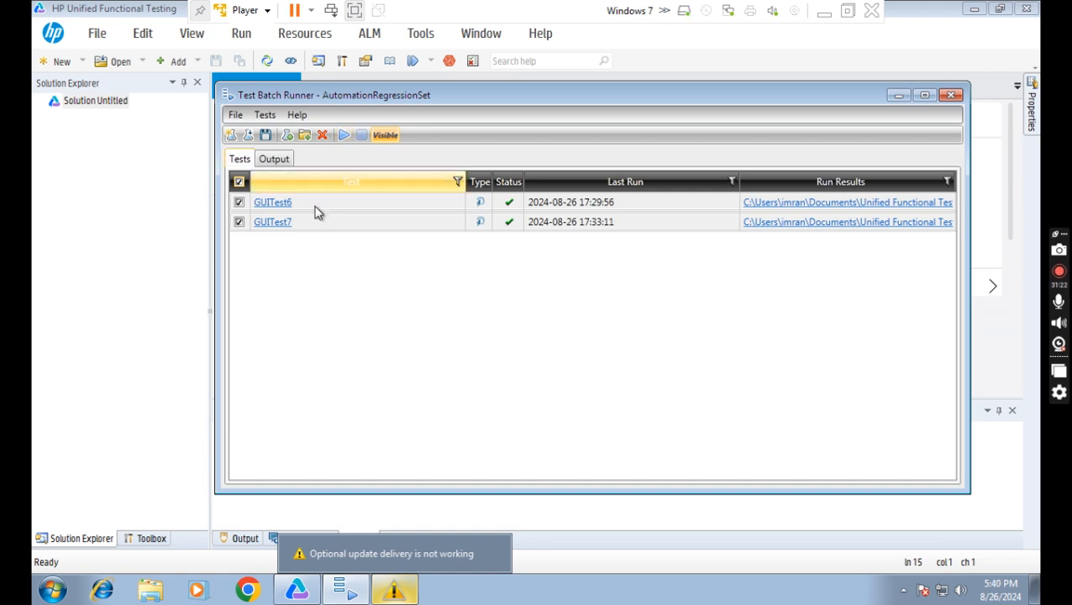
# Run the AutomationRegressionSet batch of GUITest6 and GUITest7 and move the runner window aside while it runs.
pyautogui.click(344, 142)
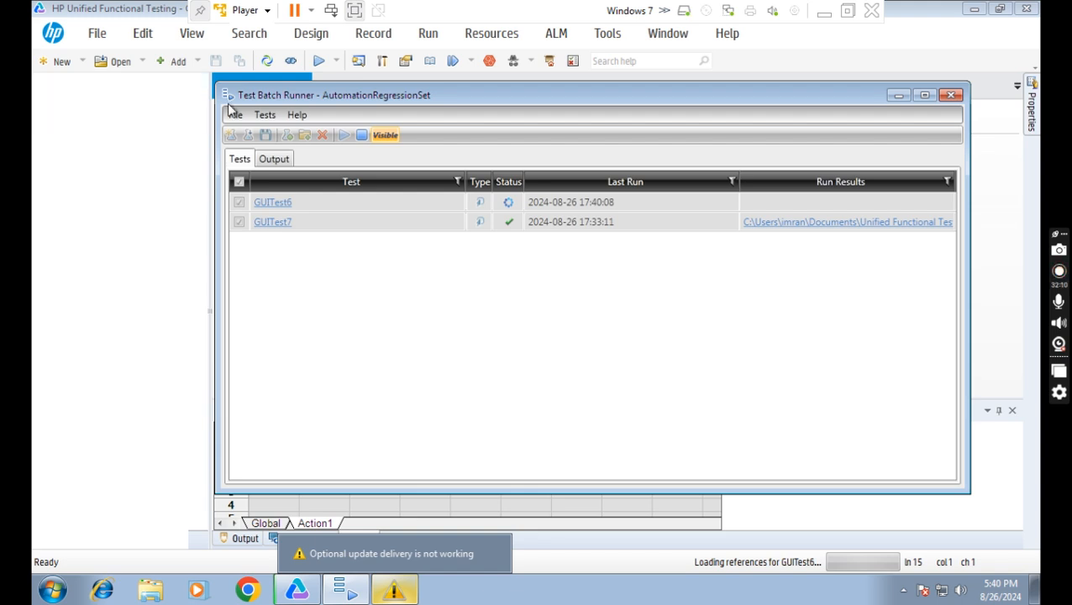
pyautogui.moveTo(476, 95); pyautogui.dragTo(807, 118)
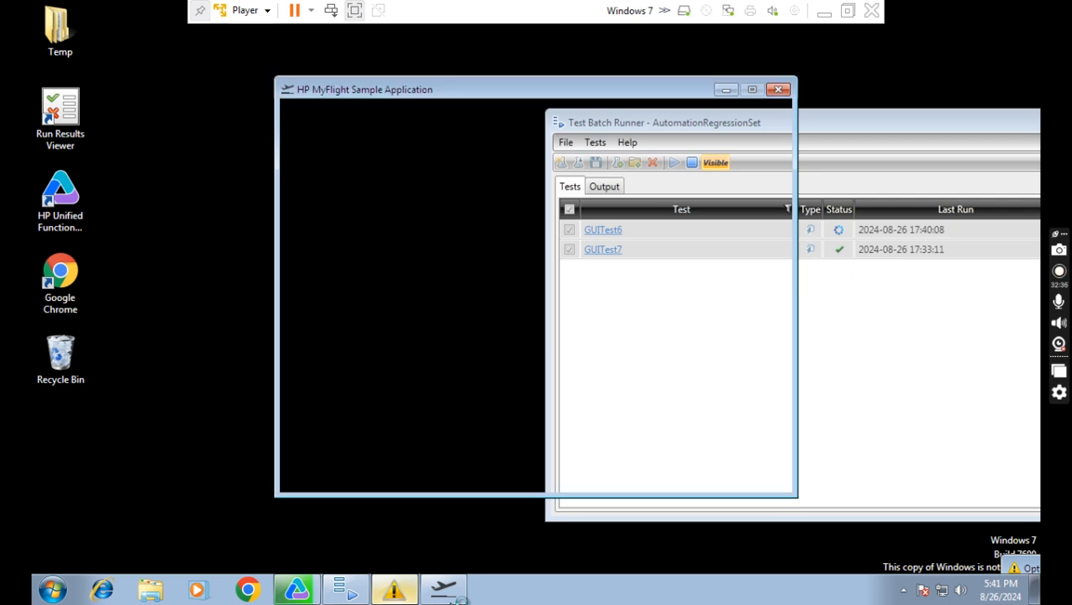
pyautogui.moveTo(459, 598)
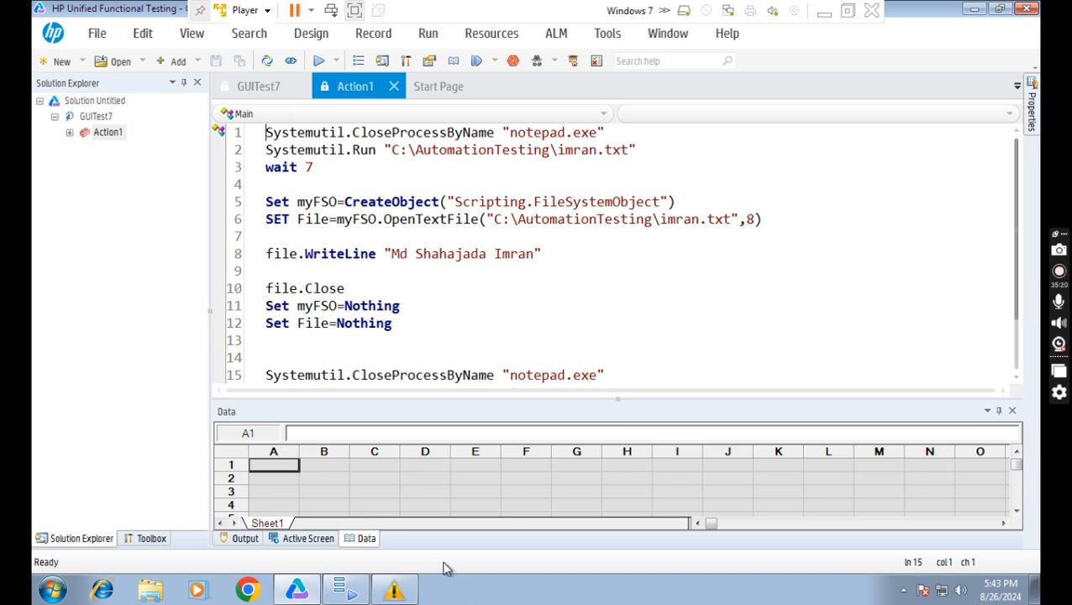
# Bring Test Batch Runner forward and drag it toward the centre to show both tests' Run Results.
pyautogui.click(347, 591)
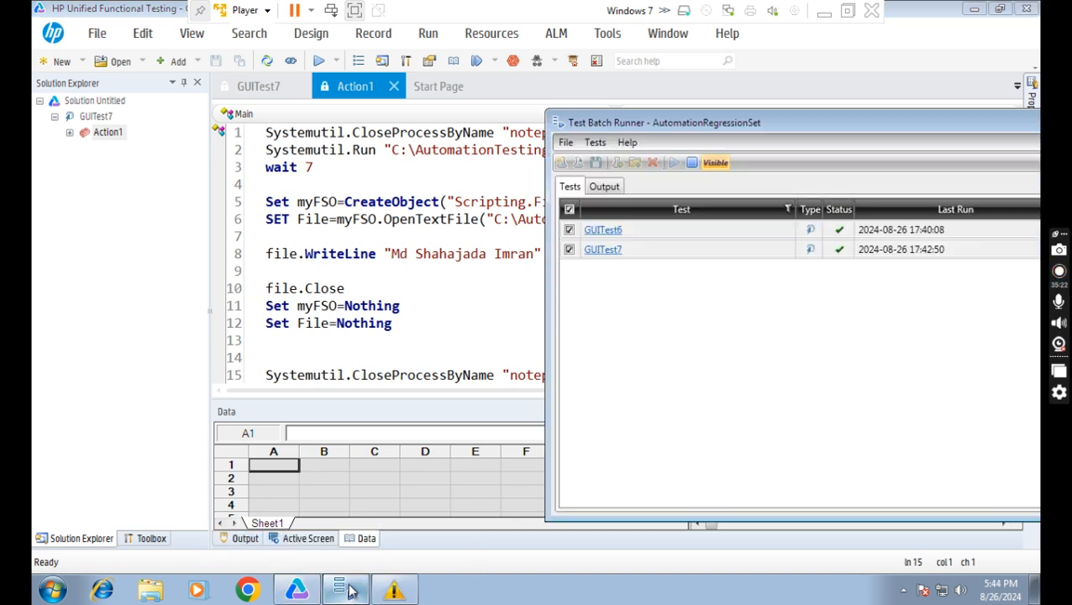
pyautogui.moveTo(761, 122); pyautogui.dragTo(430, 112)
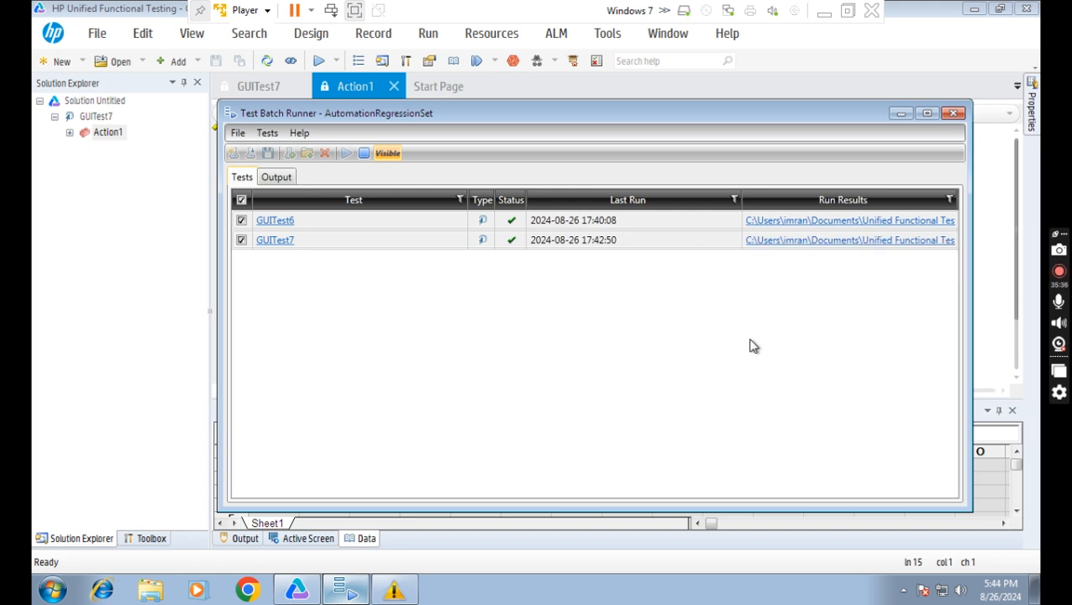
pyautogui.click(824, 13)
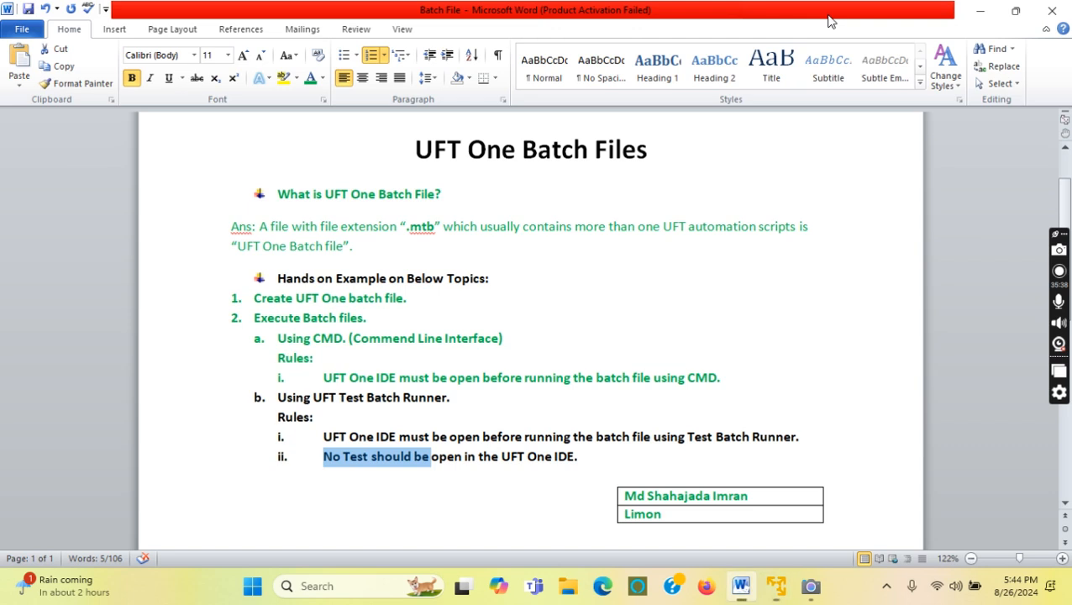
pyautogui.click(554, 458)
pyautogui.moveTo(584, 457); pyautogui.dragTo(286, 398)
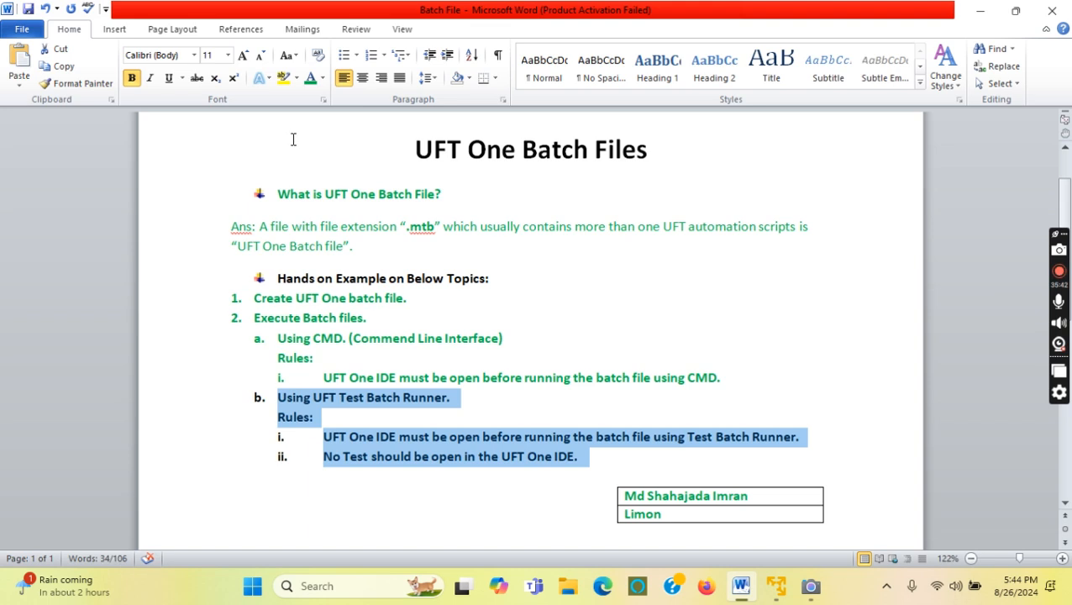
pyautogui.click(554, 377)
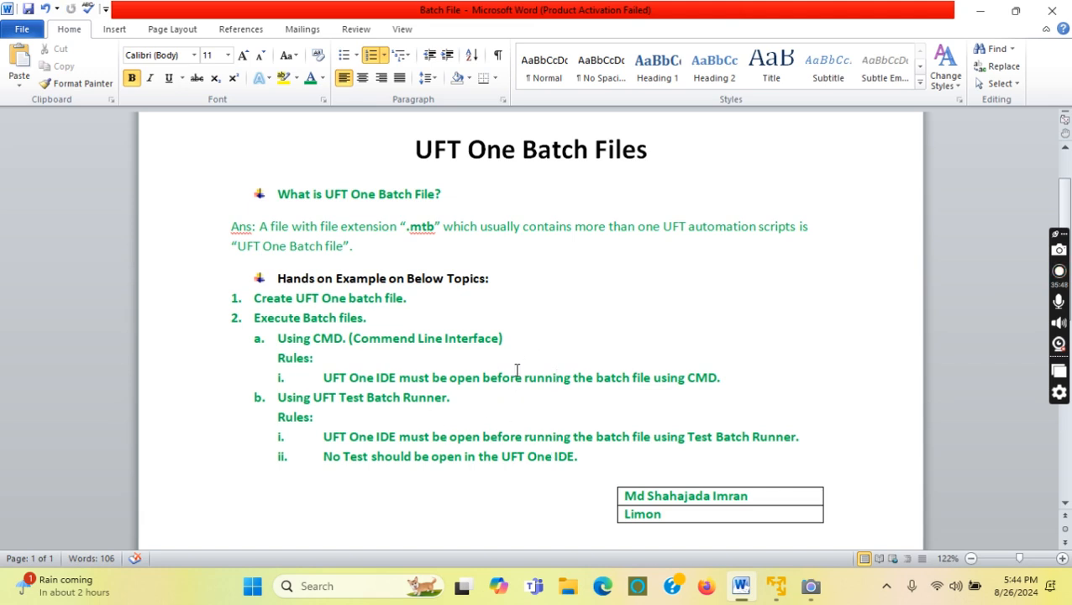
pyautogui.moveTo(488, 279); pyautogui.dragTo(279, 278)
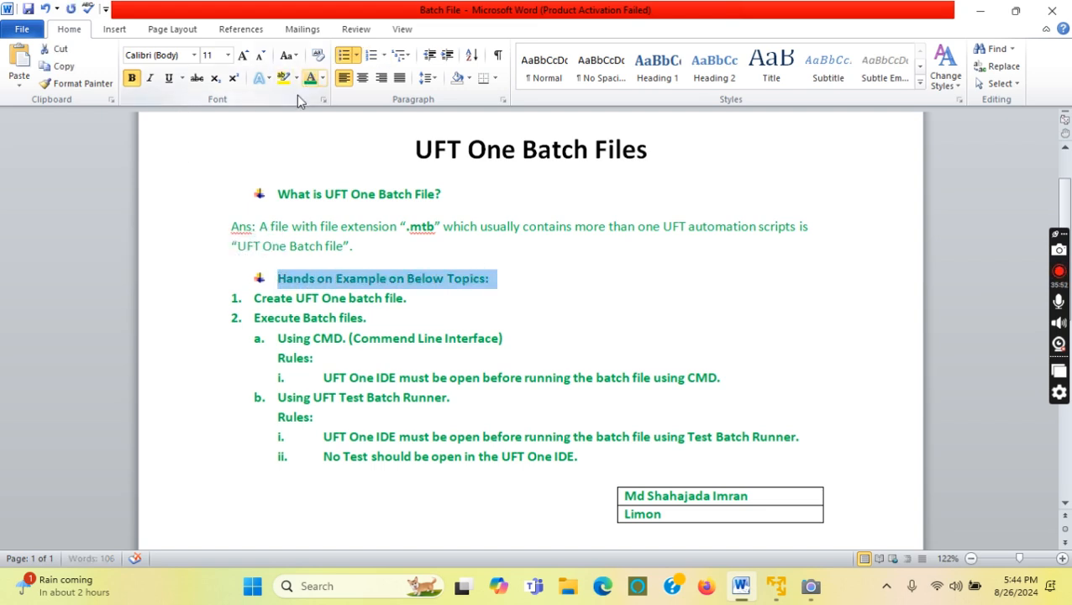
pyautogui.click(475, 416)
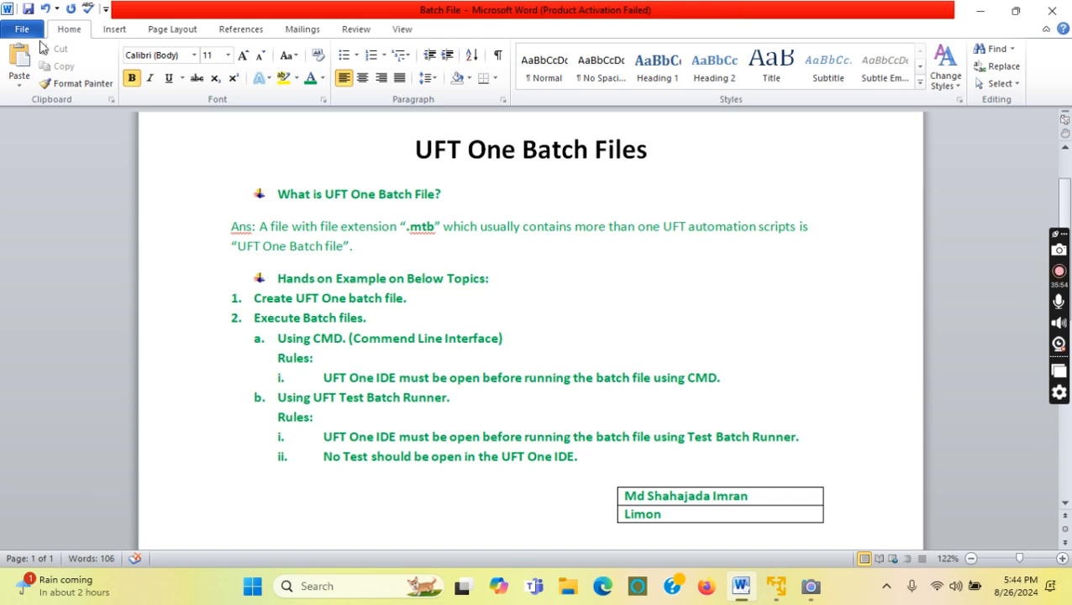
# Minimize Word, open the Camera app's live webcam view, then minimize Camera to the desktop.
pyautogui.click(977, 11)
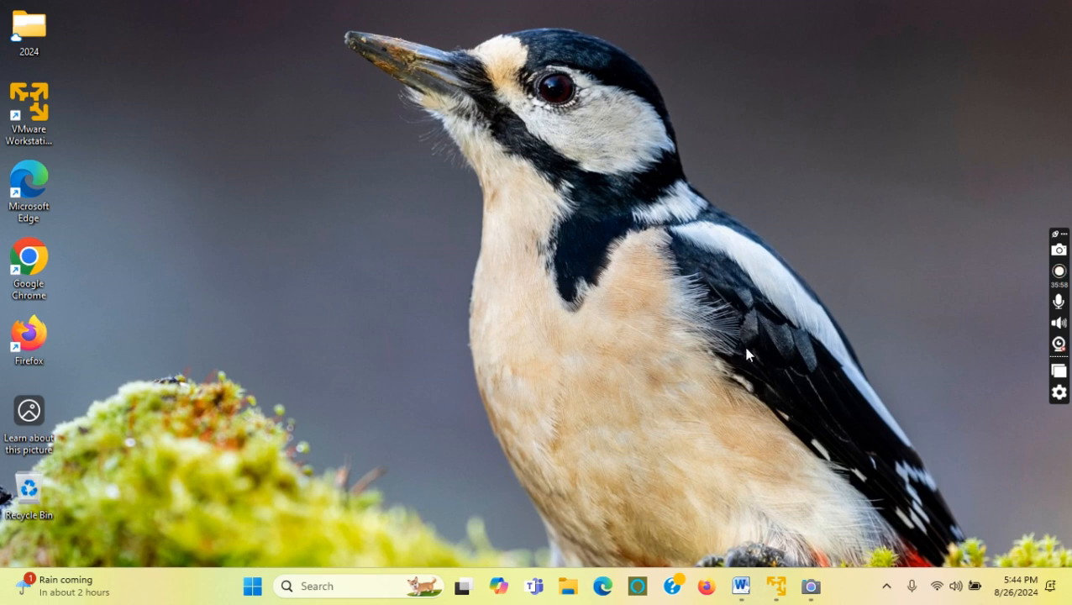
pyautogui.moveTo(813, 597)
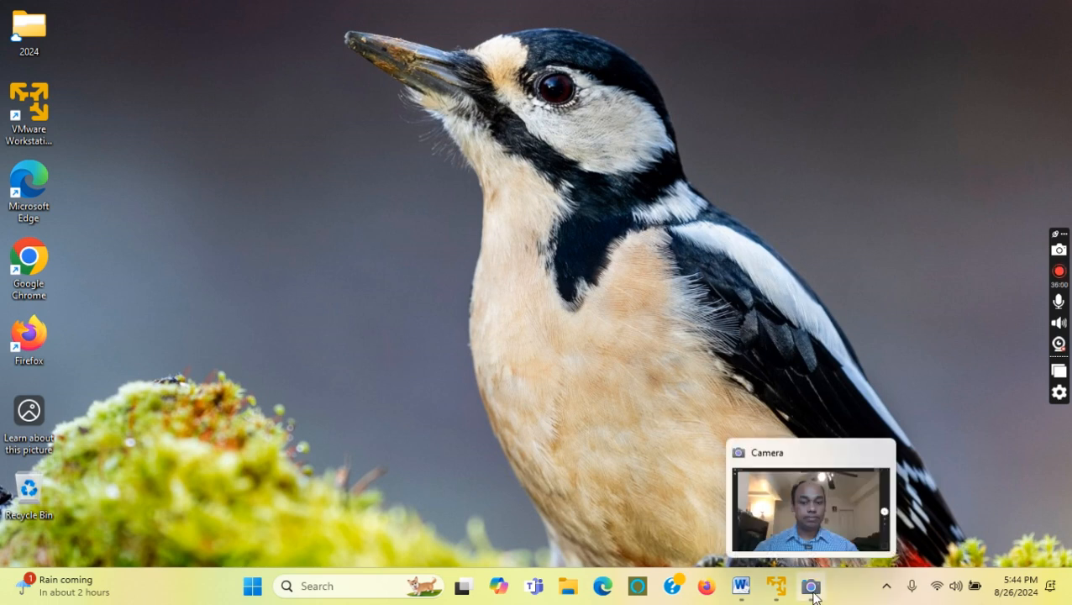
pyautogui.click(812, 587)
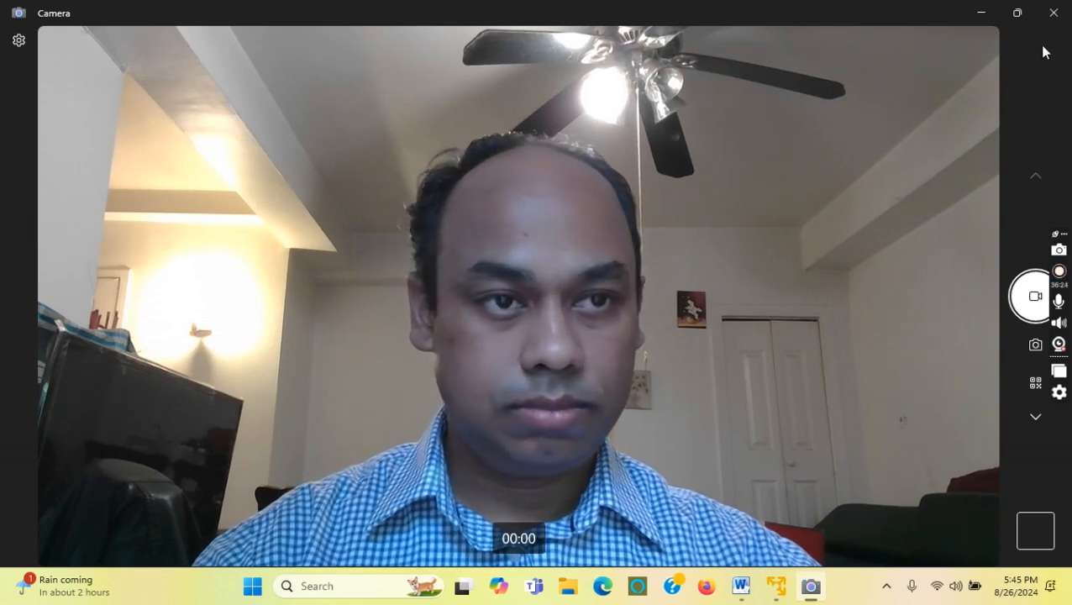
pyautogui.click(980, 16)
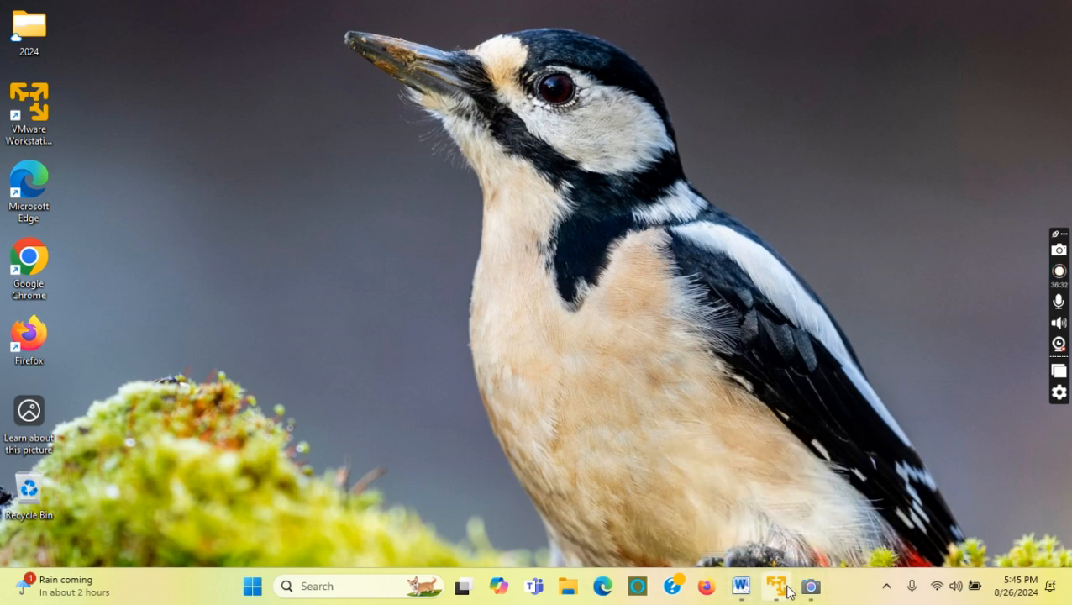
pyautogui.moveTo(766, 590)
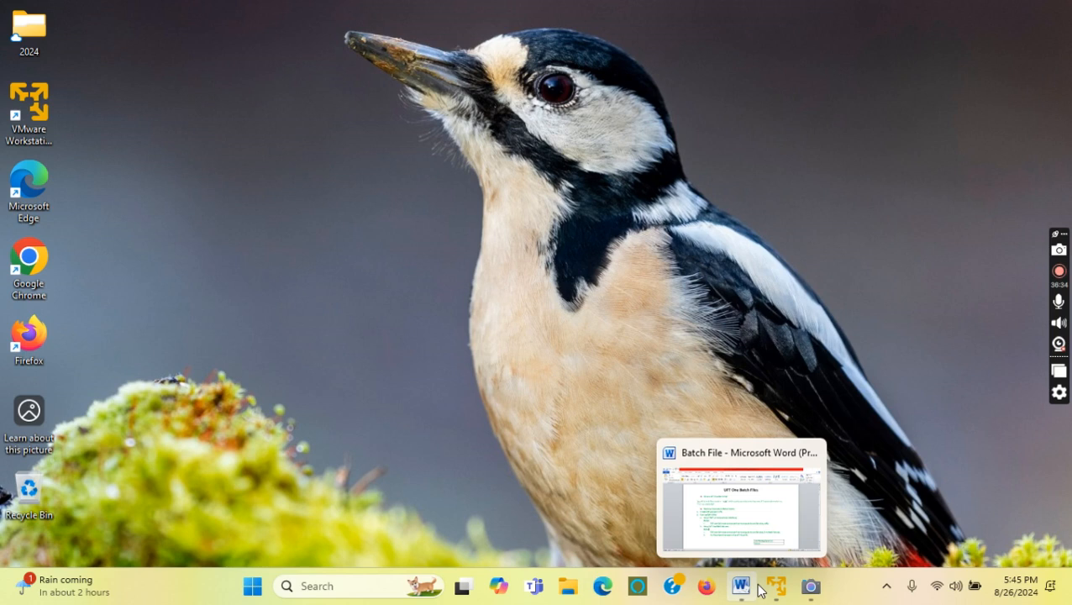